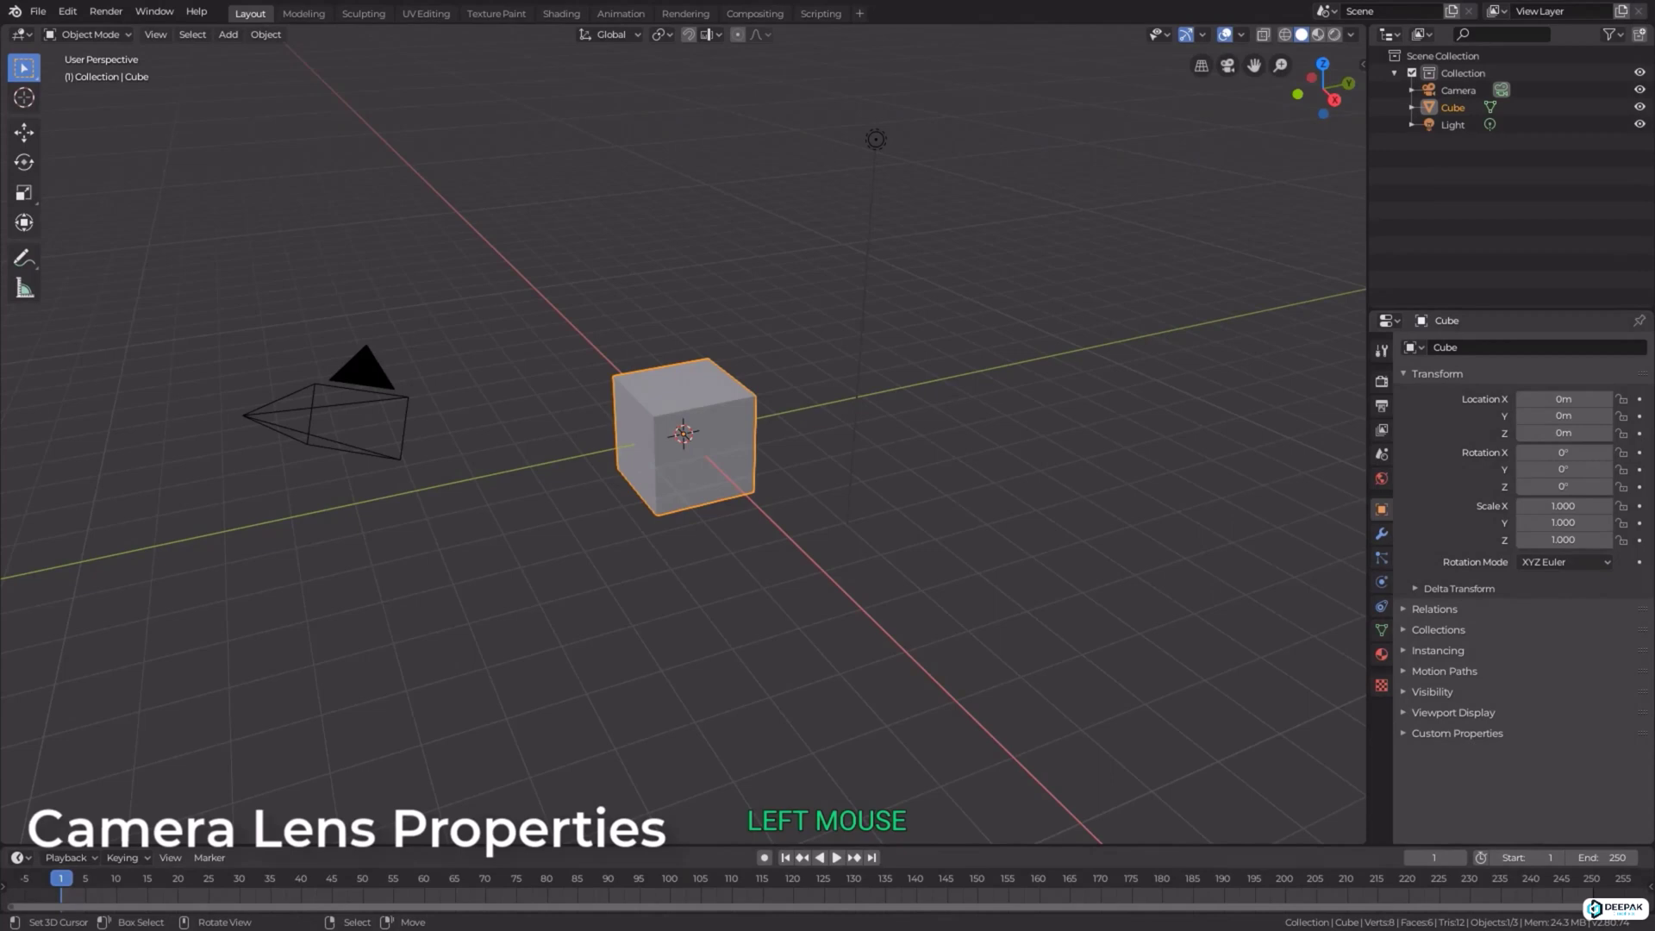
Orbit around the cube and pick an entry in the right-side panel
{"action": "middle_click_drag", "start_coordinate": [655, 535], "coordinate": [742, 535]}
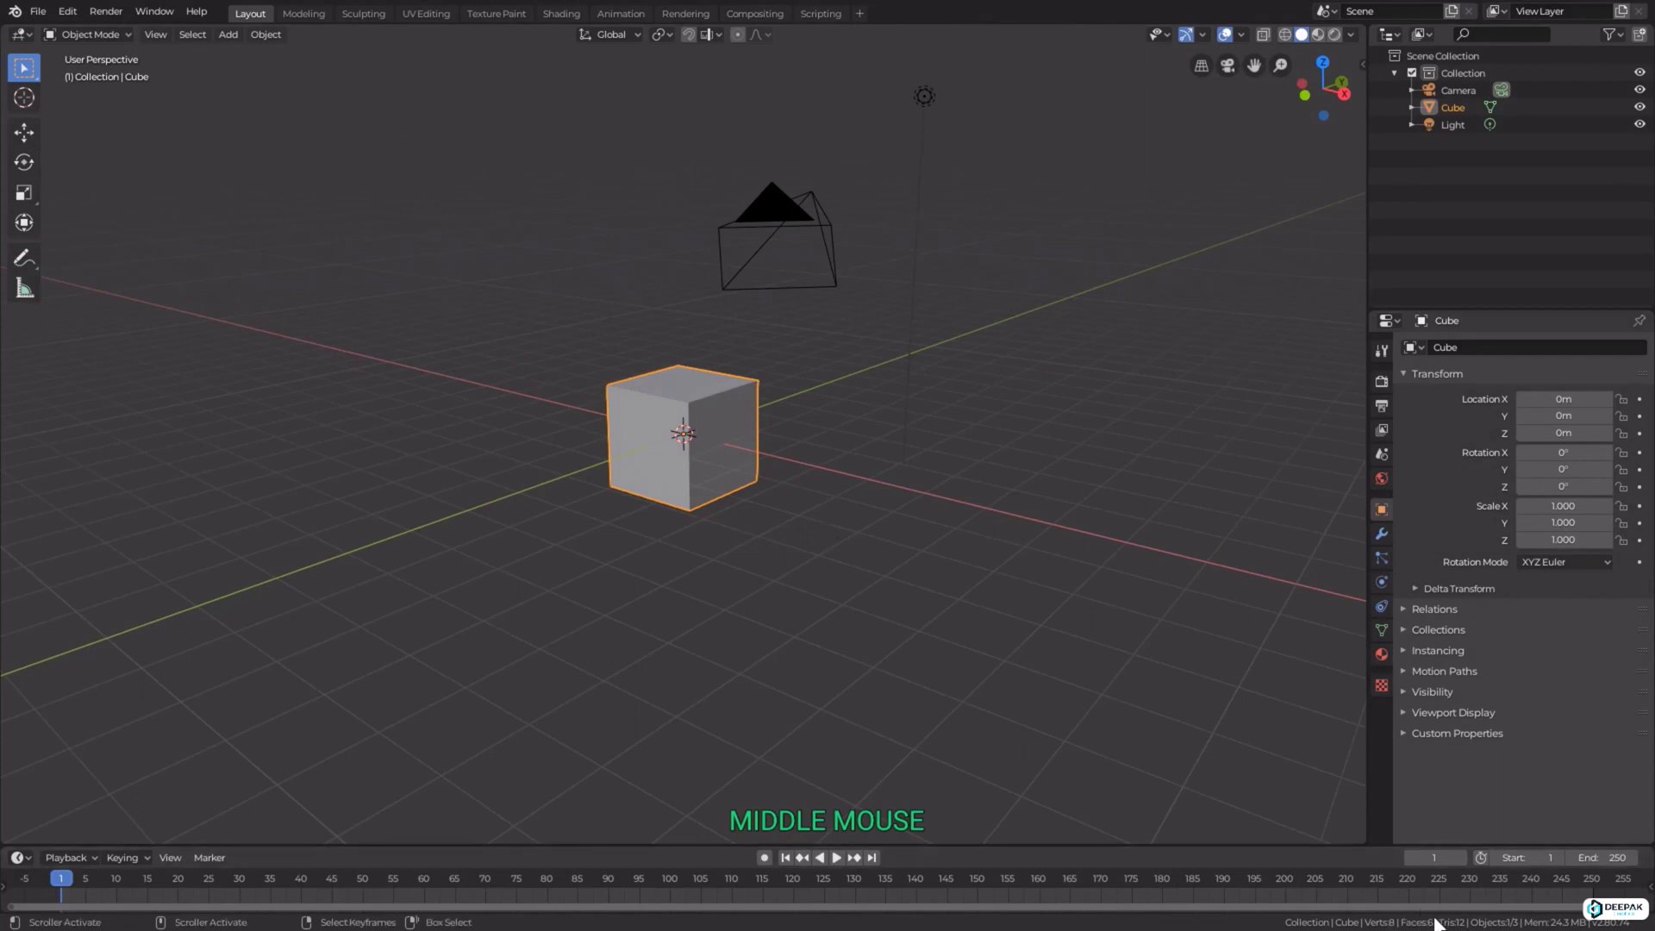
{"action": "key", "text": "super"}
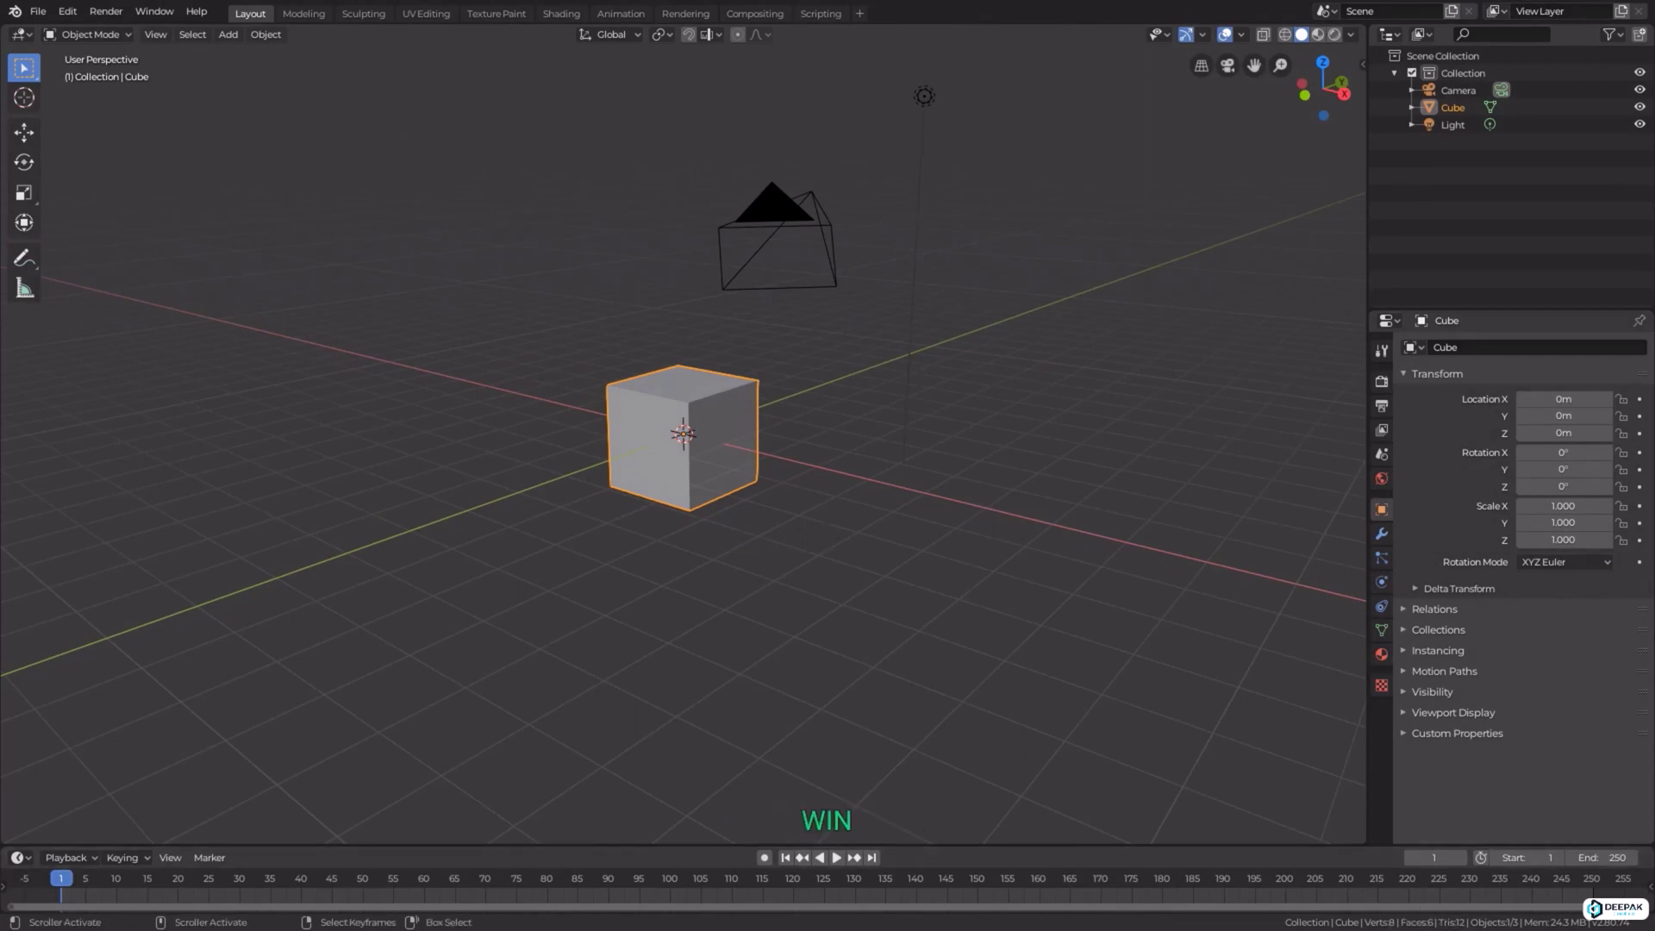
{"action": "right_click", "coordinate": [1535, 321]}
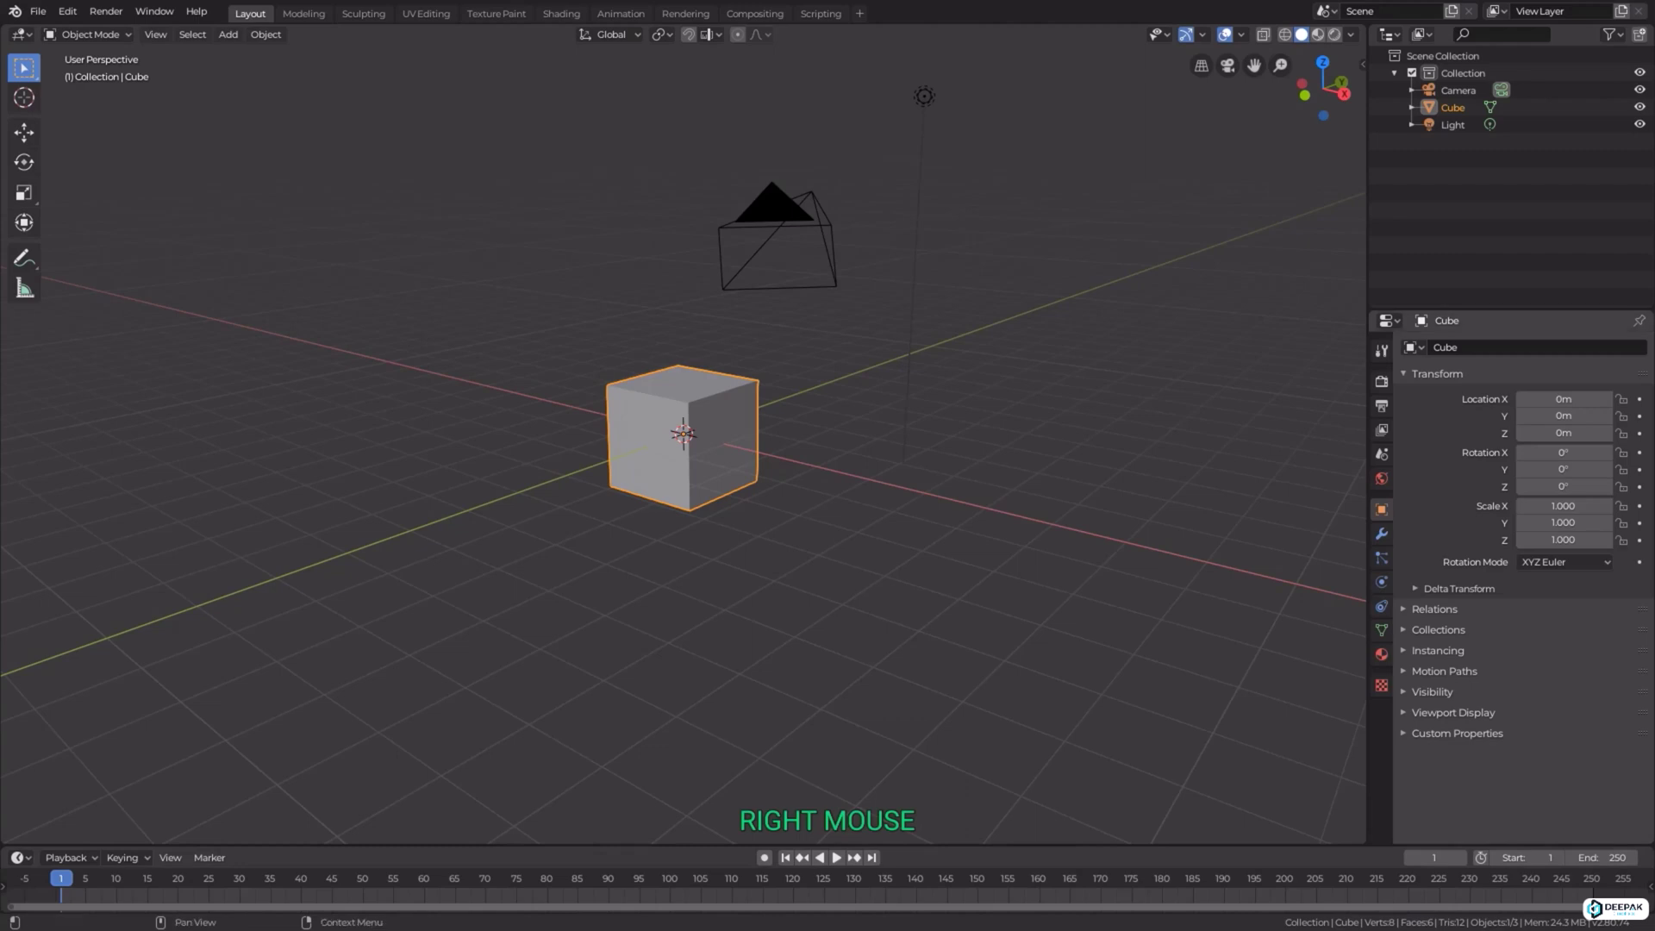
{"action": "left_click", "coordinate": [1622, 415]}
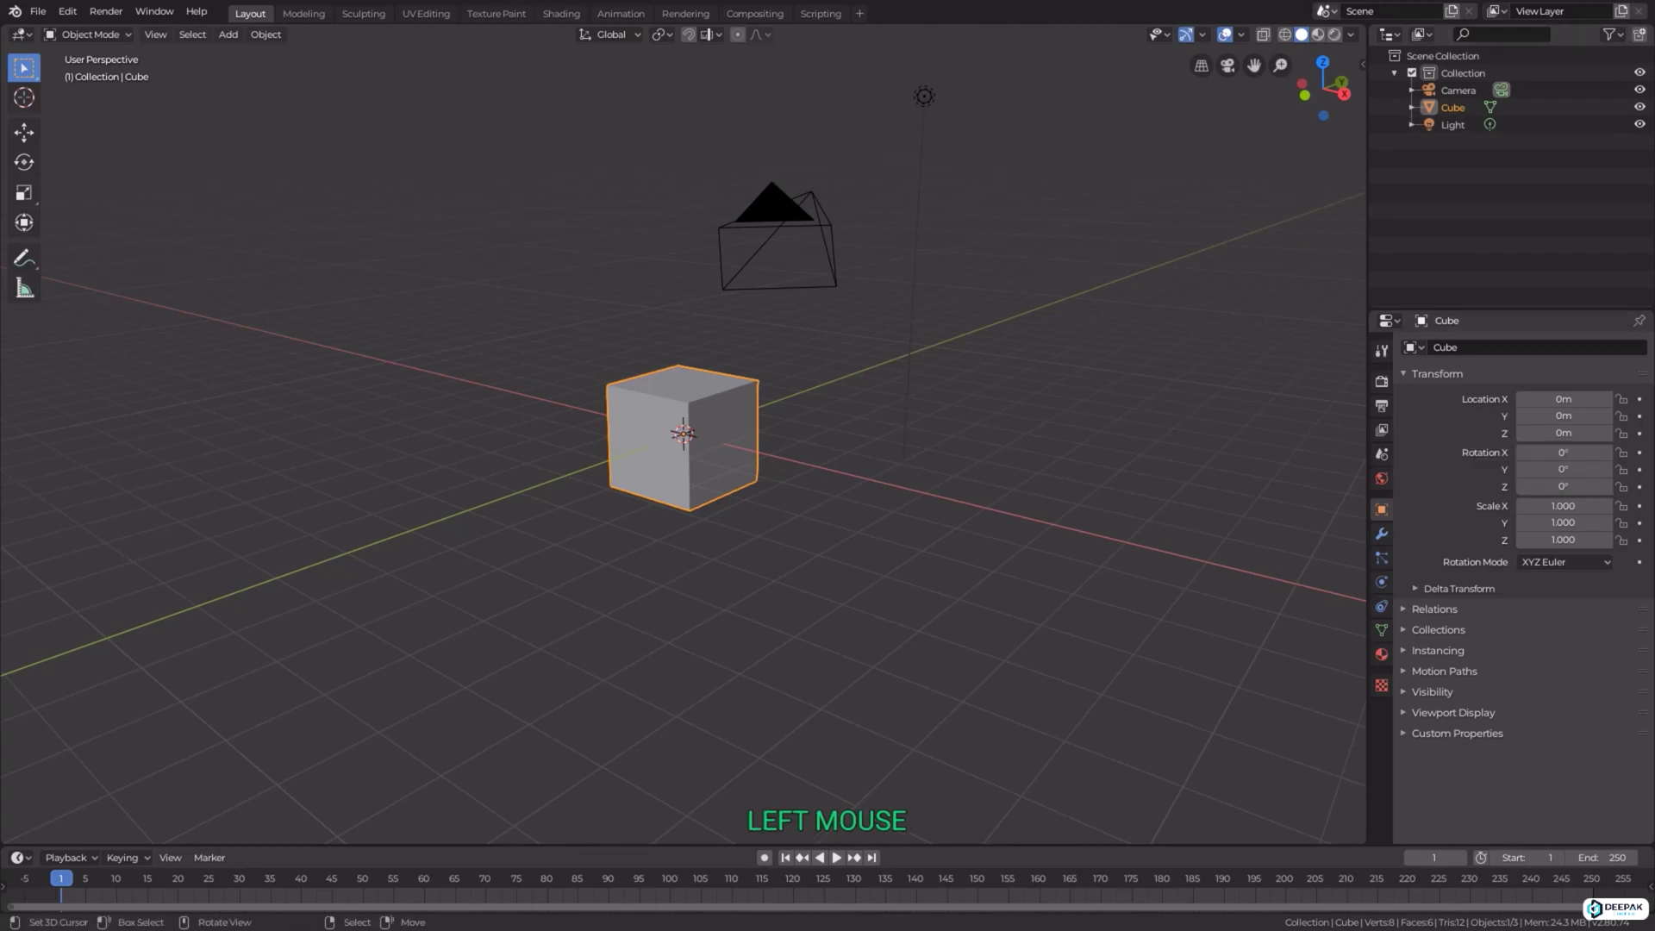
{"action": "middle_click_drag", "start_coordinate": [597, 443], "coordinate": [603, 448]}
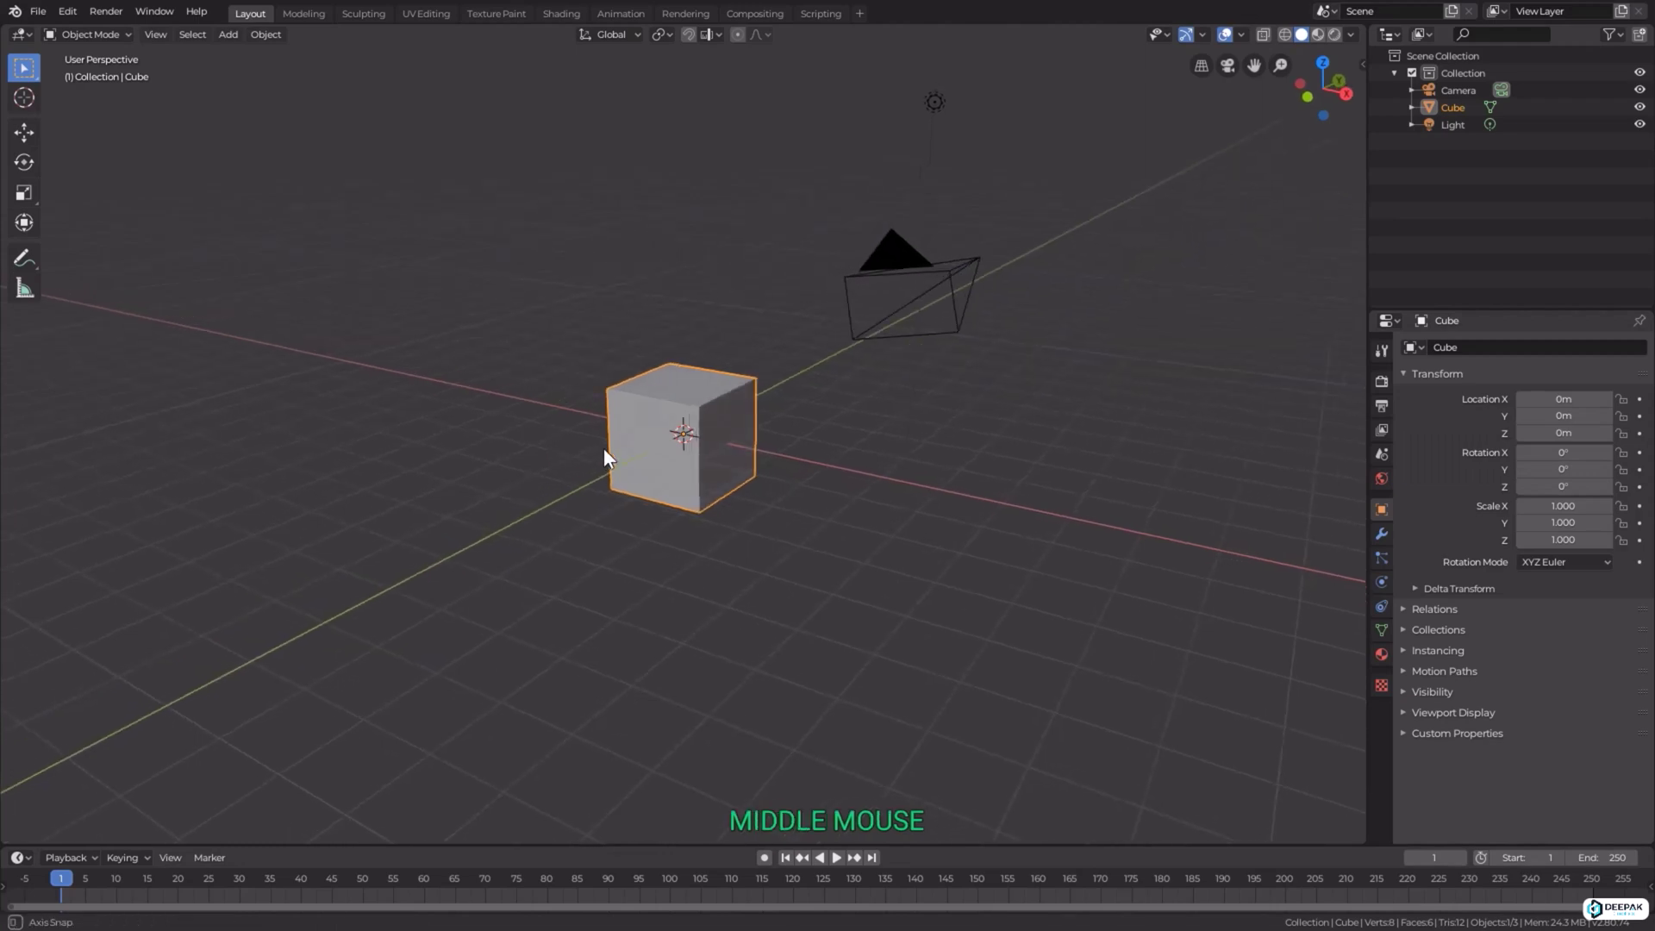
View through the camera, select it and show its lens settings in a widened Properties editor
{"action": "key", "text": "KP_0"}
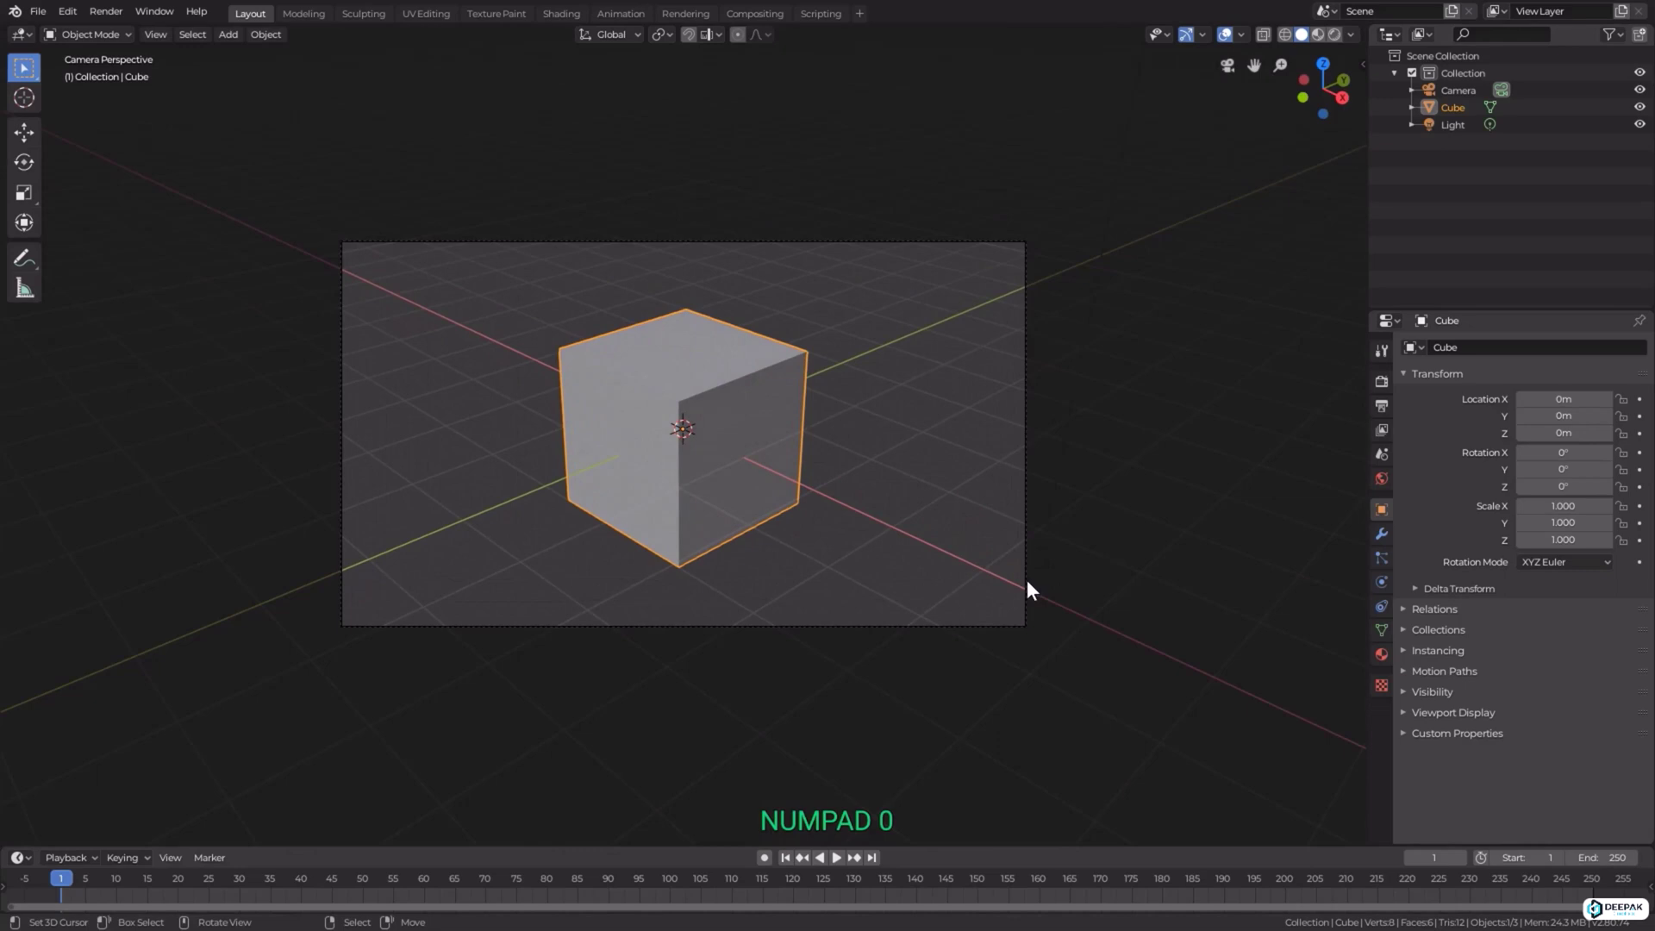
{"action": "right_click", "coordinate": [1027, 583]}
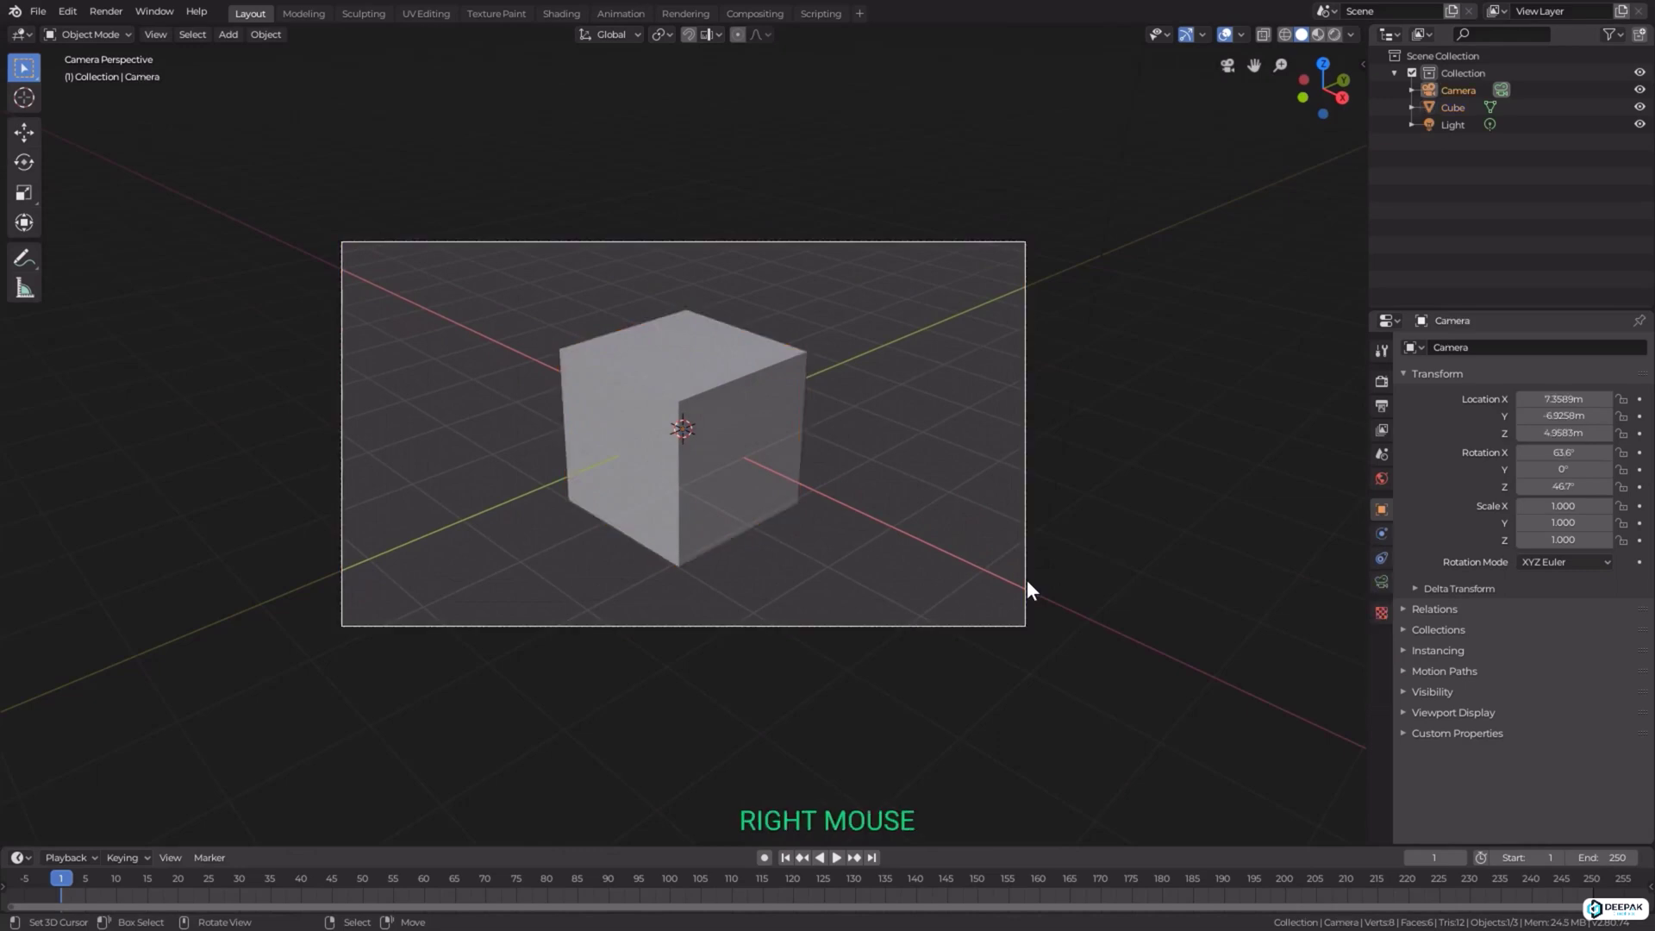
{"action": "left_click", "coordinate": [1383, 578]}
{"action": "left_click_drag", "start_coordinate": [1368, 572], "coordinate": [1074, 565]}
{"action": "scroll", "coordinate": [809, 571], "scroll_direction": "up", "scroll_amount": 3}
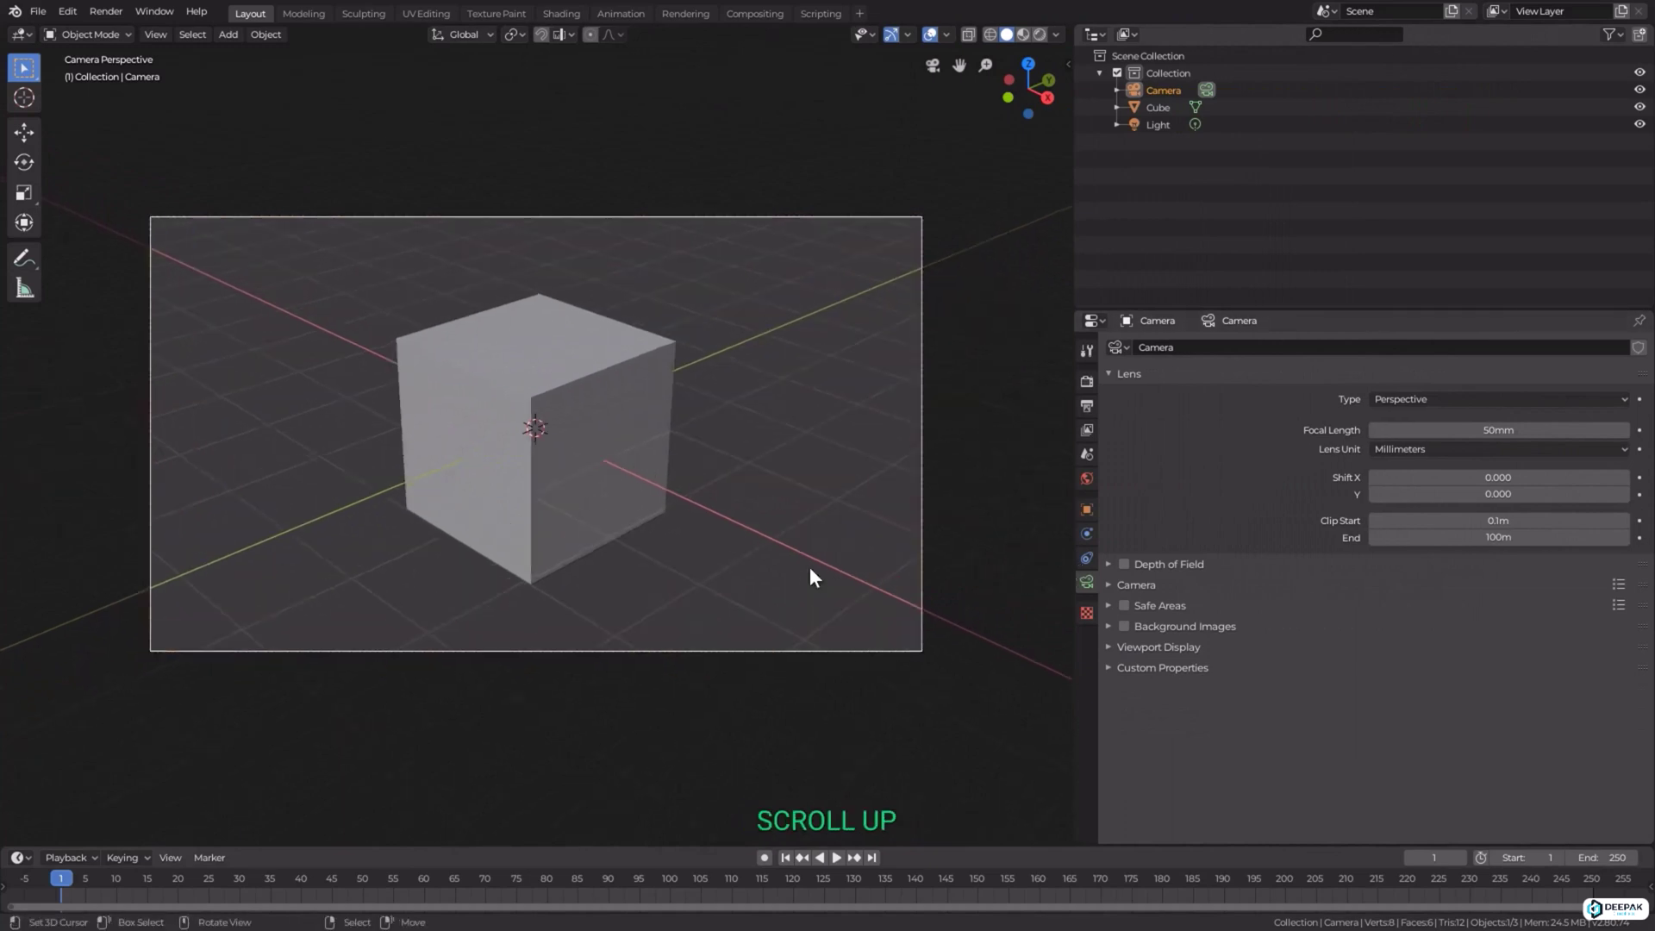
{"action": "middle_click_drag", "start_coordinate": [1284, 616], "coordinate": [1293, 608], "text": "ctrl"}
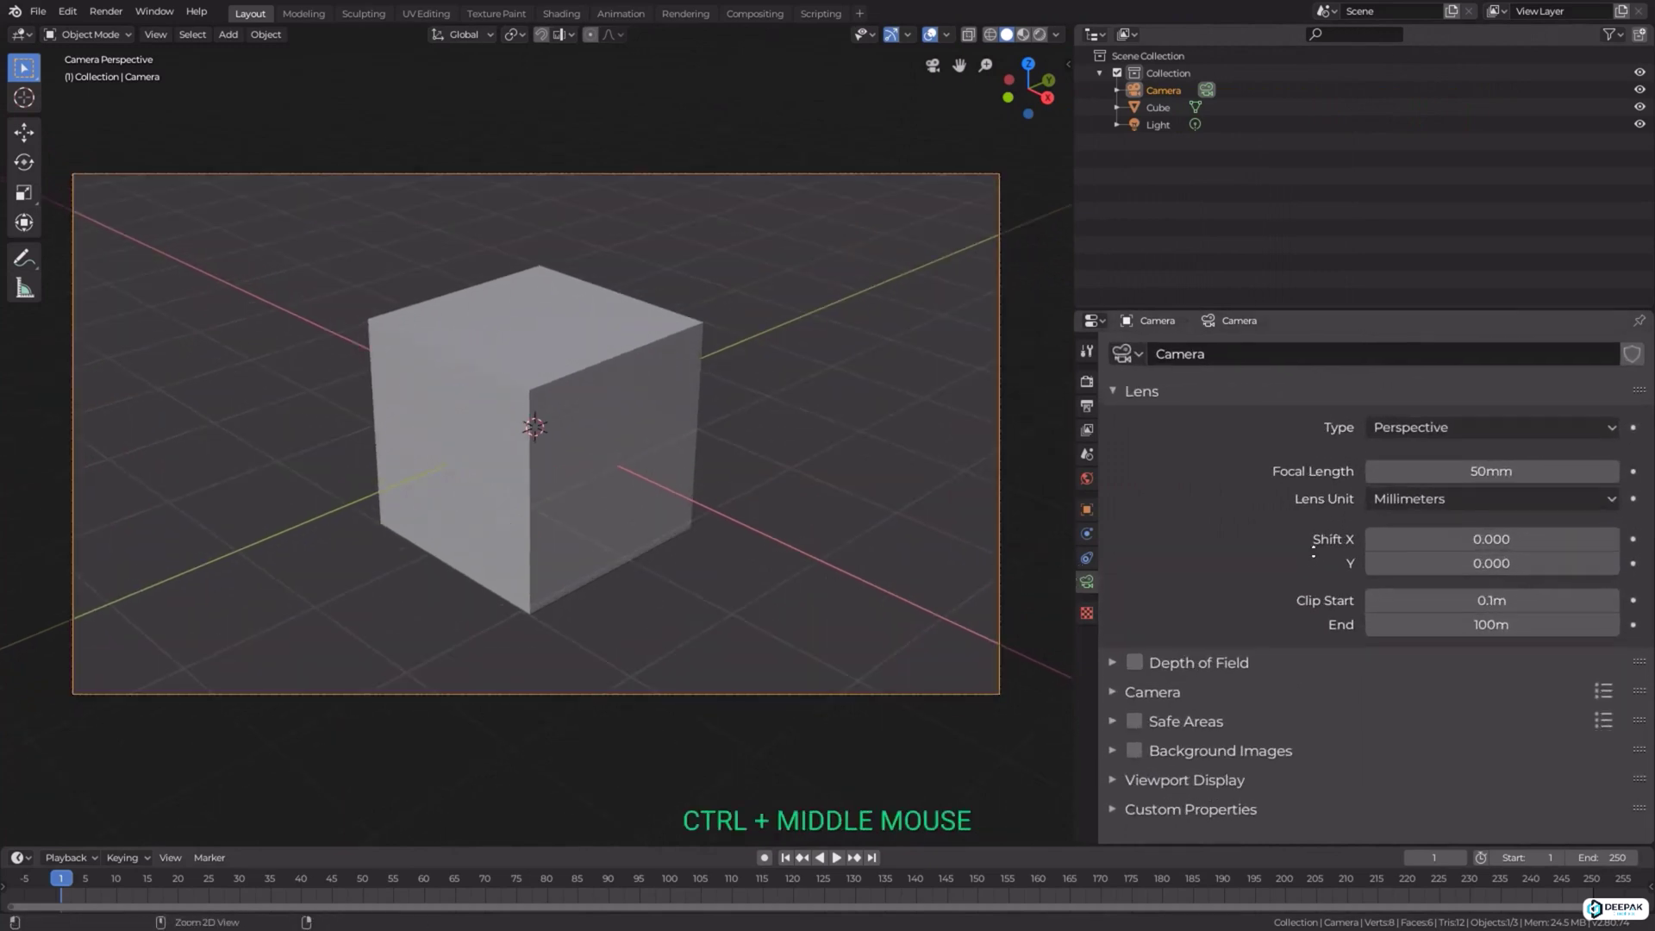
Expand the Camera sensor and Viewport Display panels: 50mm lens, 36mm sensor, 1m display size
{"action": "left_click", "coordinate": [1145, 696]}
{"action": "scroll", "coordinate": [1174, 675], "scroll_direction": "down", "scroll_amount": 2}
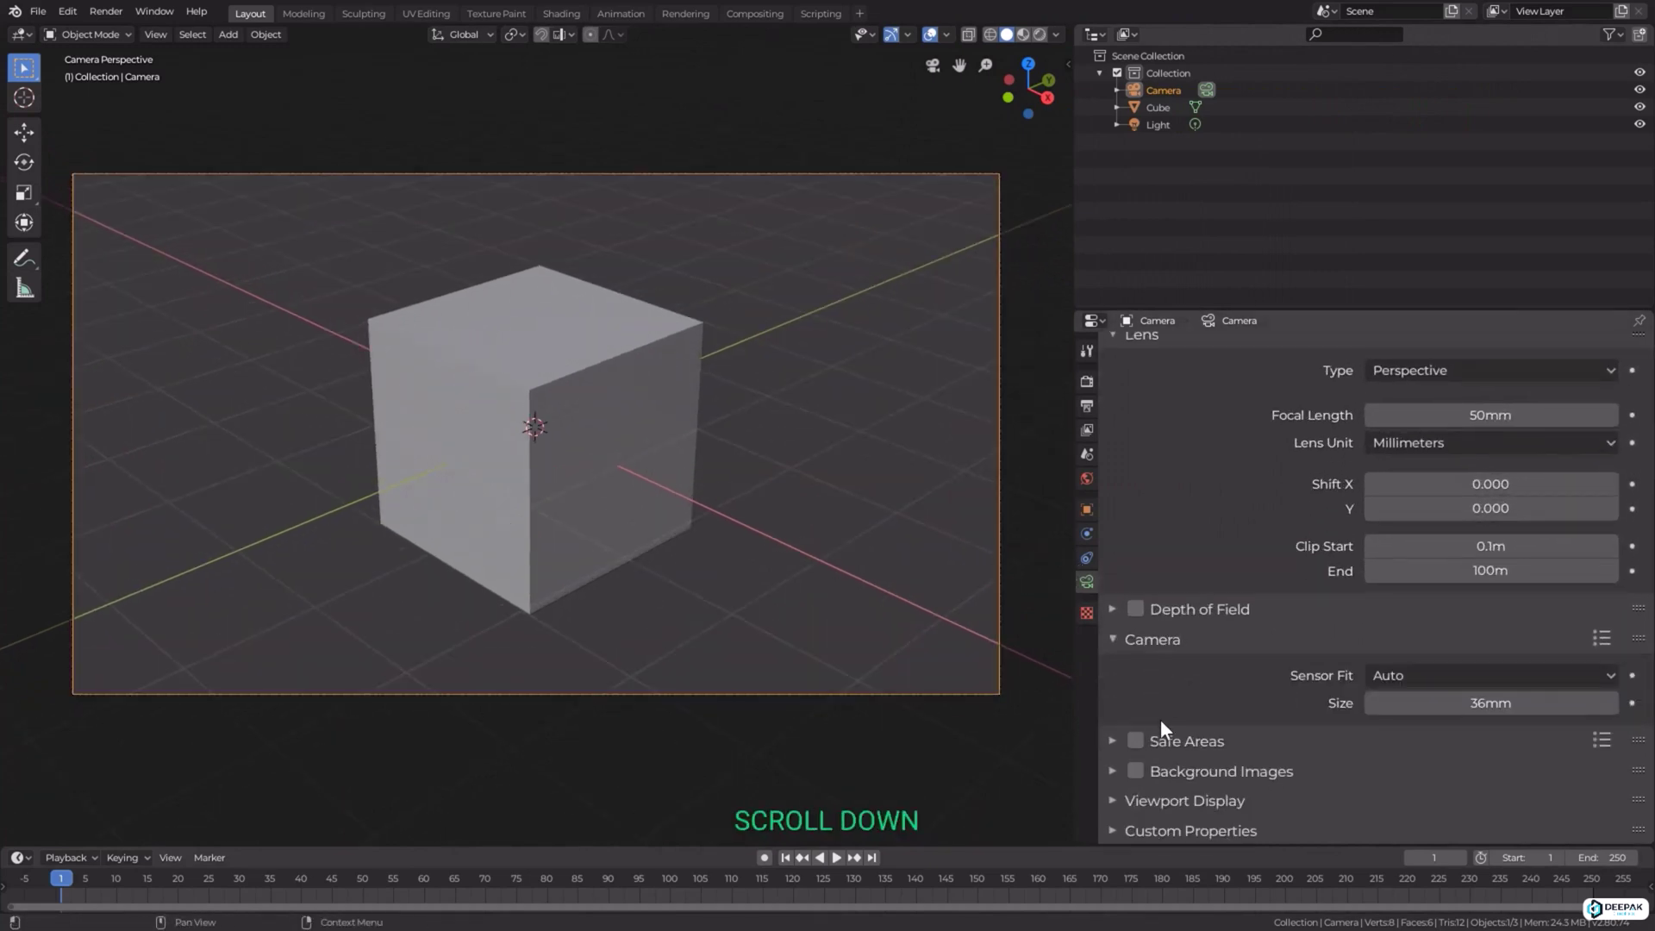
{"action": "left_click", "coordinate": [1194, 795]}
{"action": "left_click_drag", "start_coordinate": [1157, 310], "coordinate": [1155, 155]}
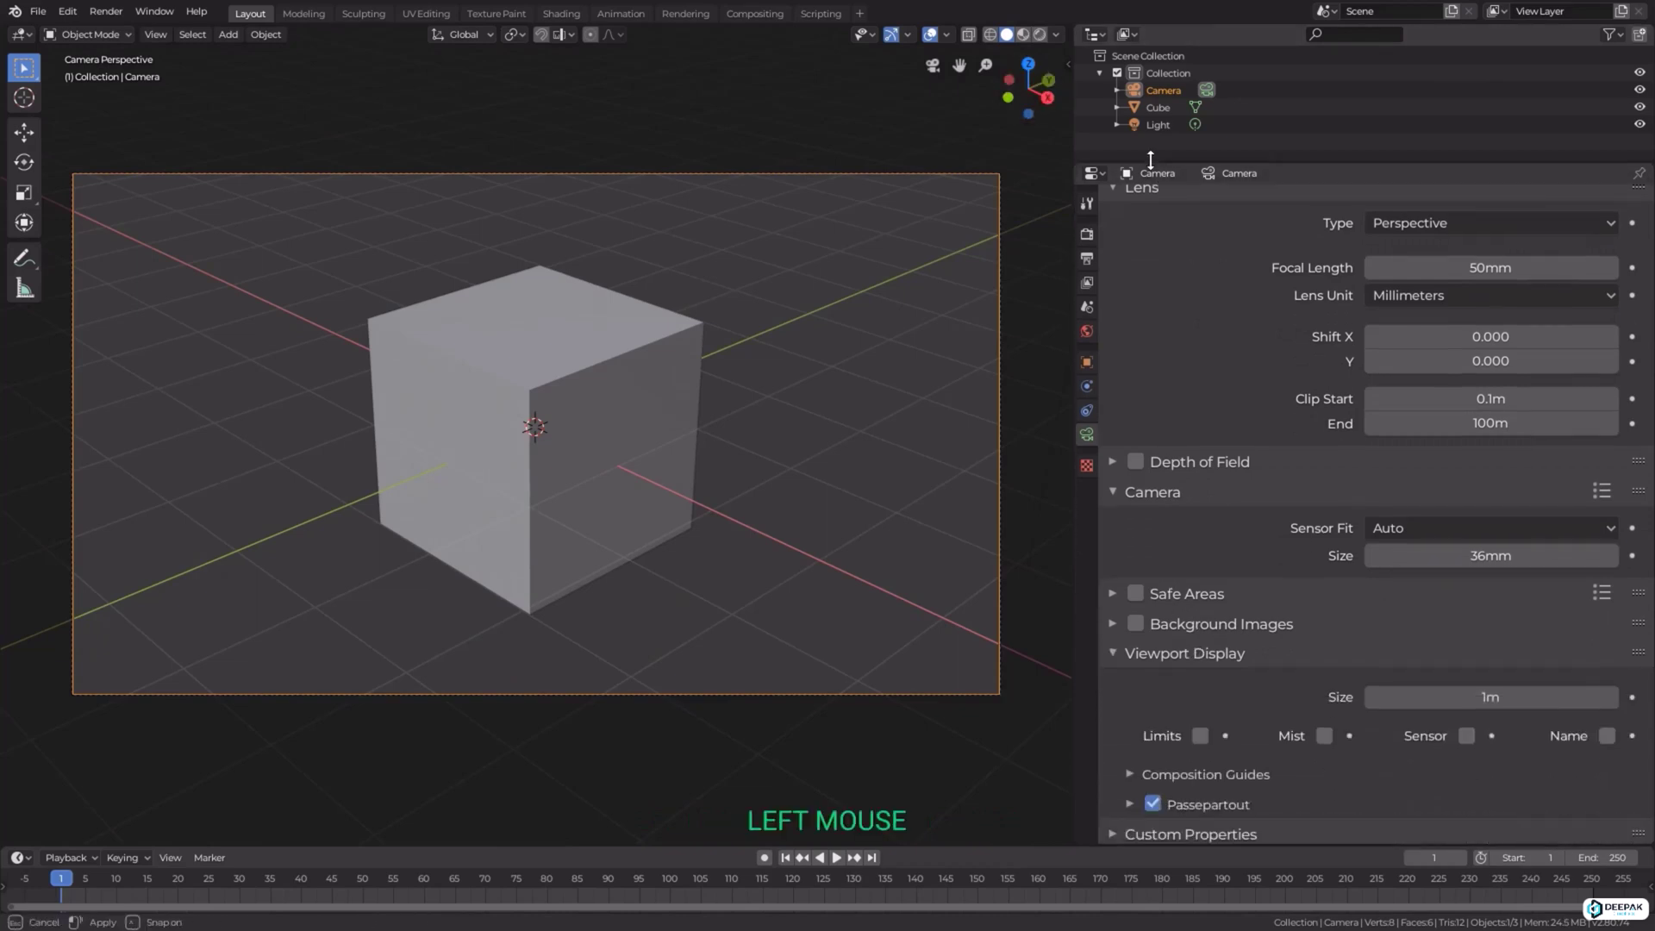
{"action": "middle_click_drag", "start_coordinate": [1200, 384], "coordinate": [1198, 394], "text": "ctrl"}
{"action": "scroll", "coordinate": [1171, 446], "scroll_direction": "down", "scroll_amount": 2}
{"action": "scroll", "coordinate": [1171, 447], "scroll_direction": "up", "scroll_amount": 2}
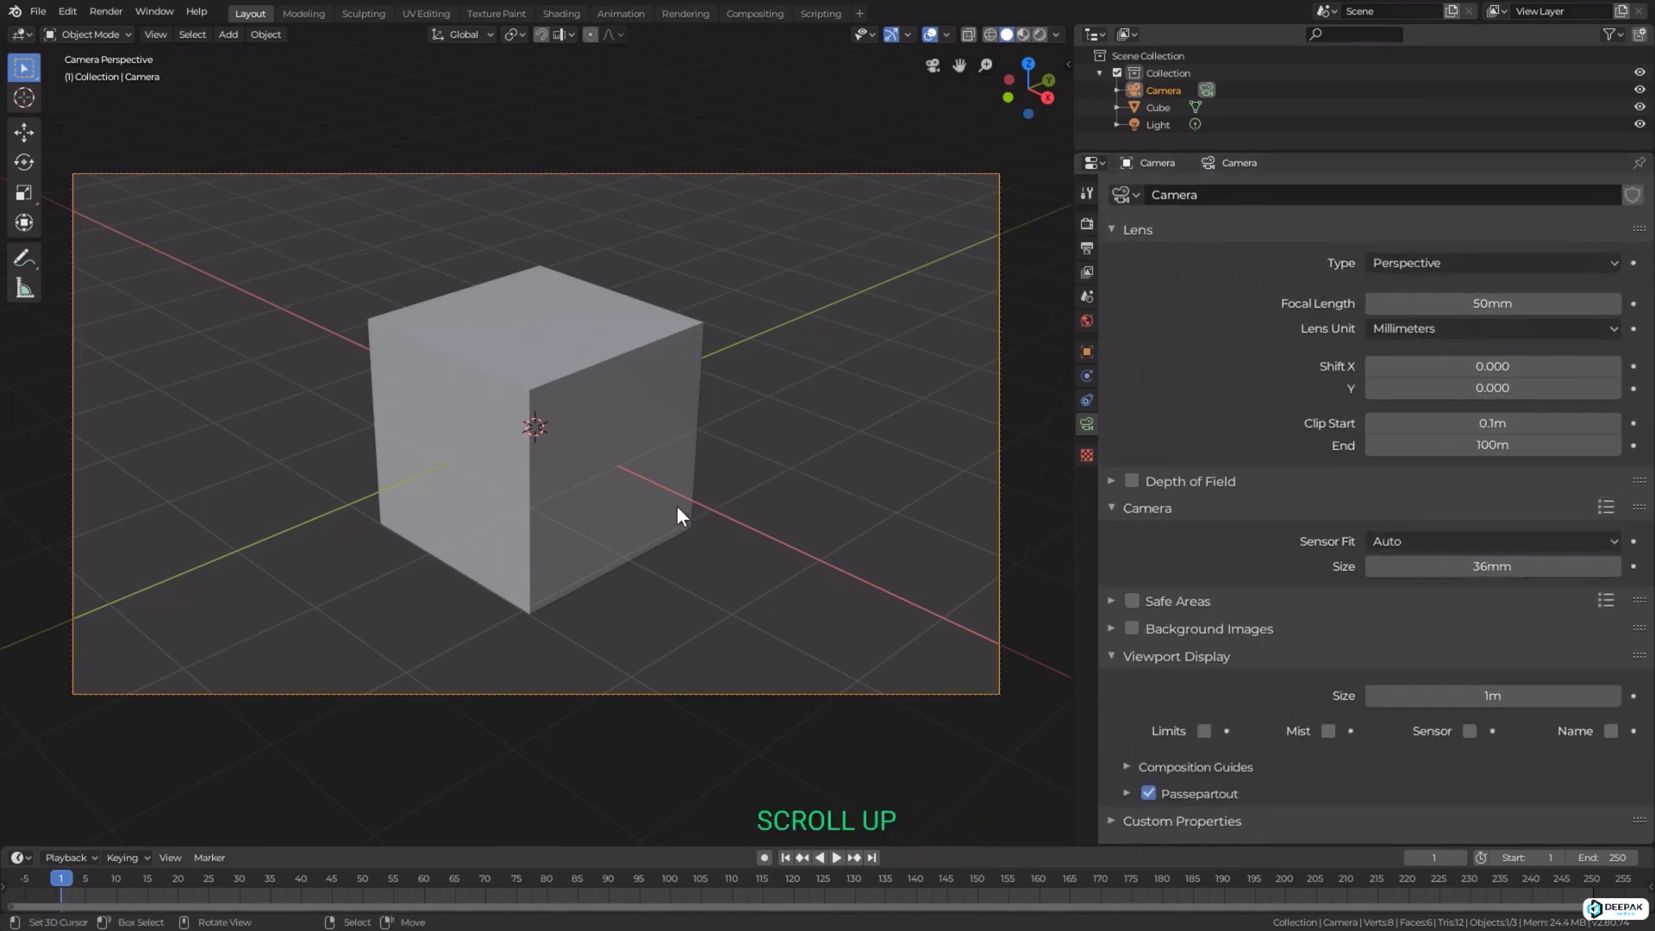
Scale the camera up until it dwarfs the cube, after cancelling a move
{"action": "key", "text": "g"}
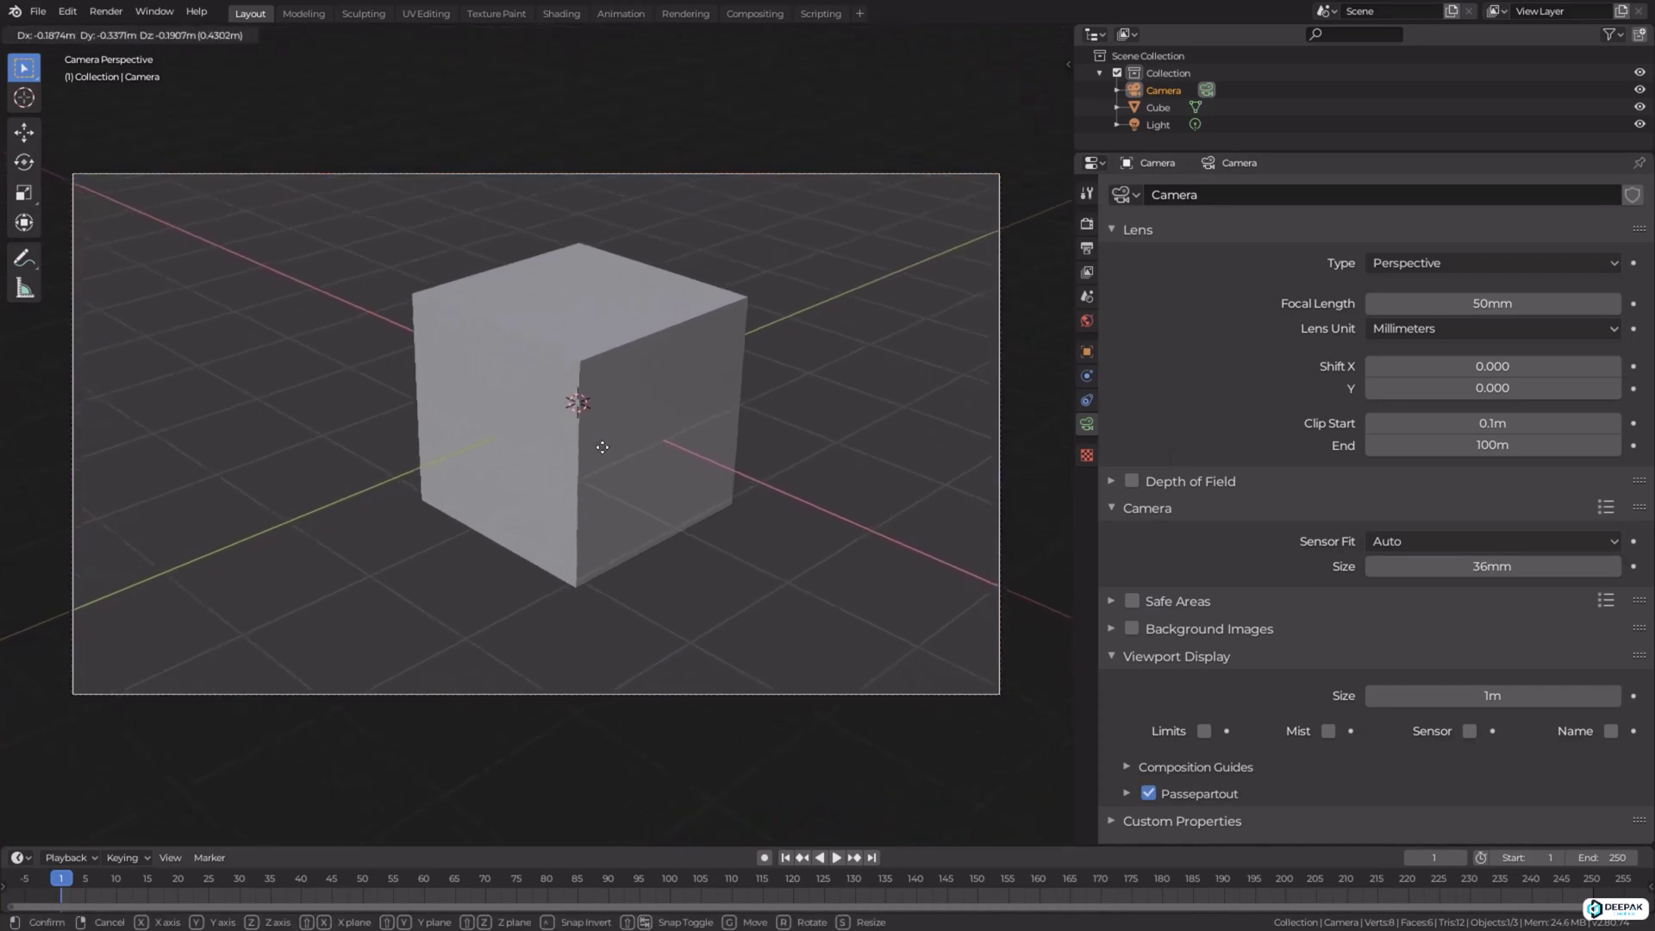
{"action": "right_click", "coordinate": [417, 444]}
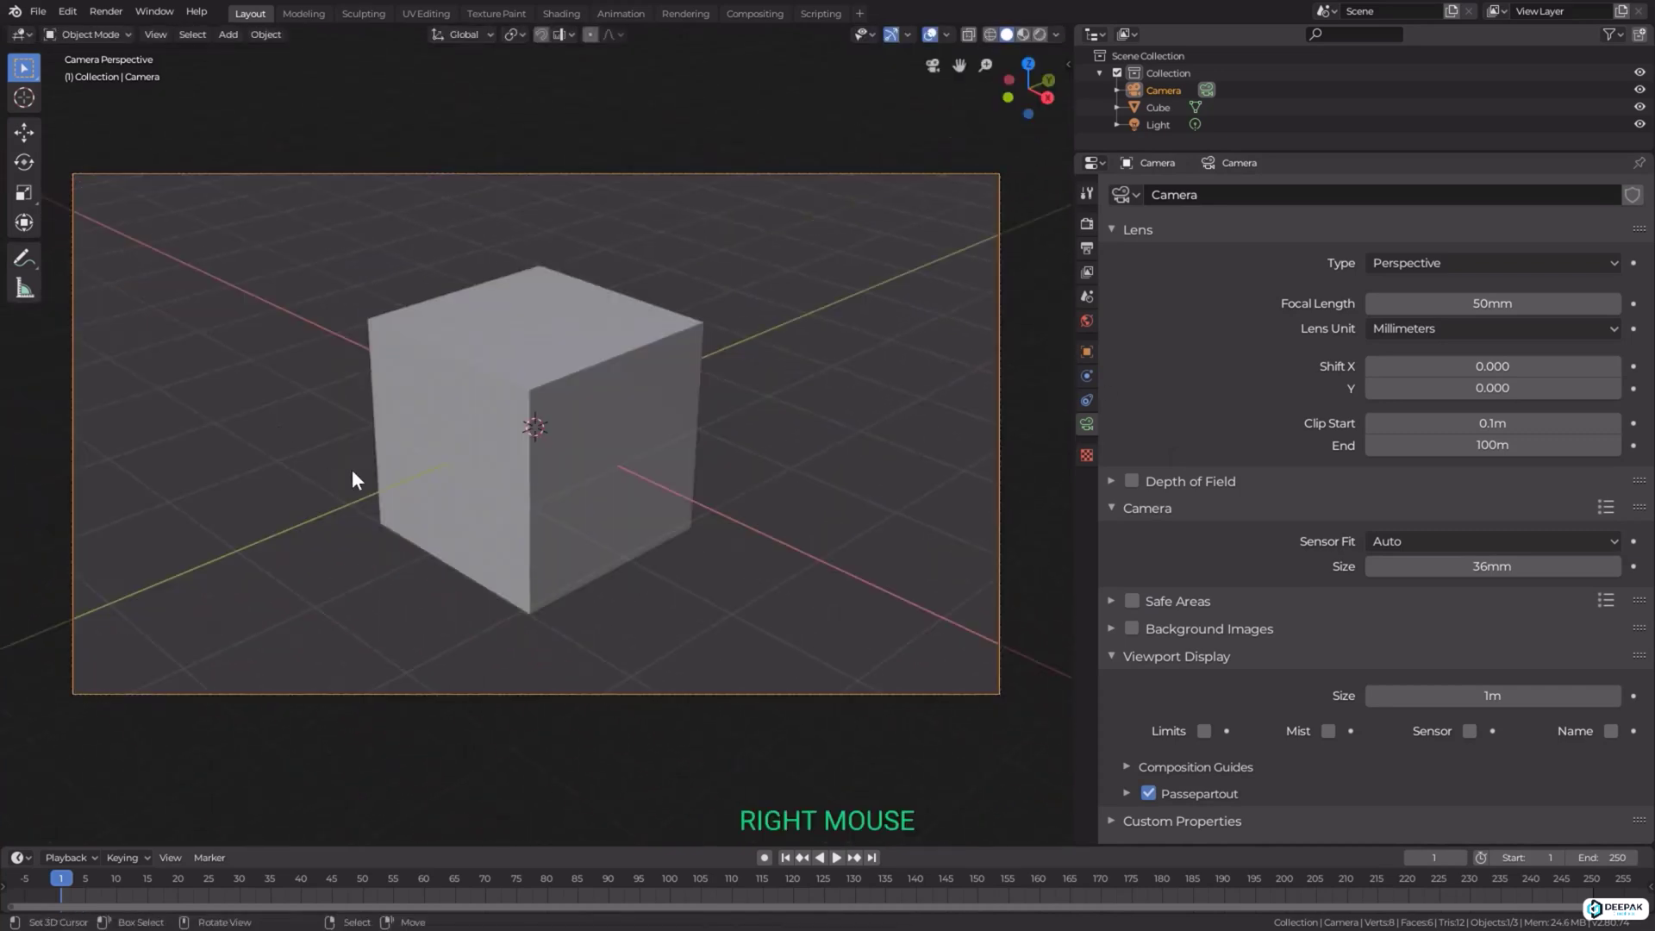
{"action": "middle_click_drag", "start_coordinate": [757, 456], "coordinate": [474, 454]}
{"action": "key", "text": "s"}
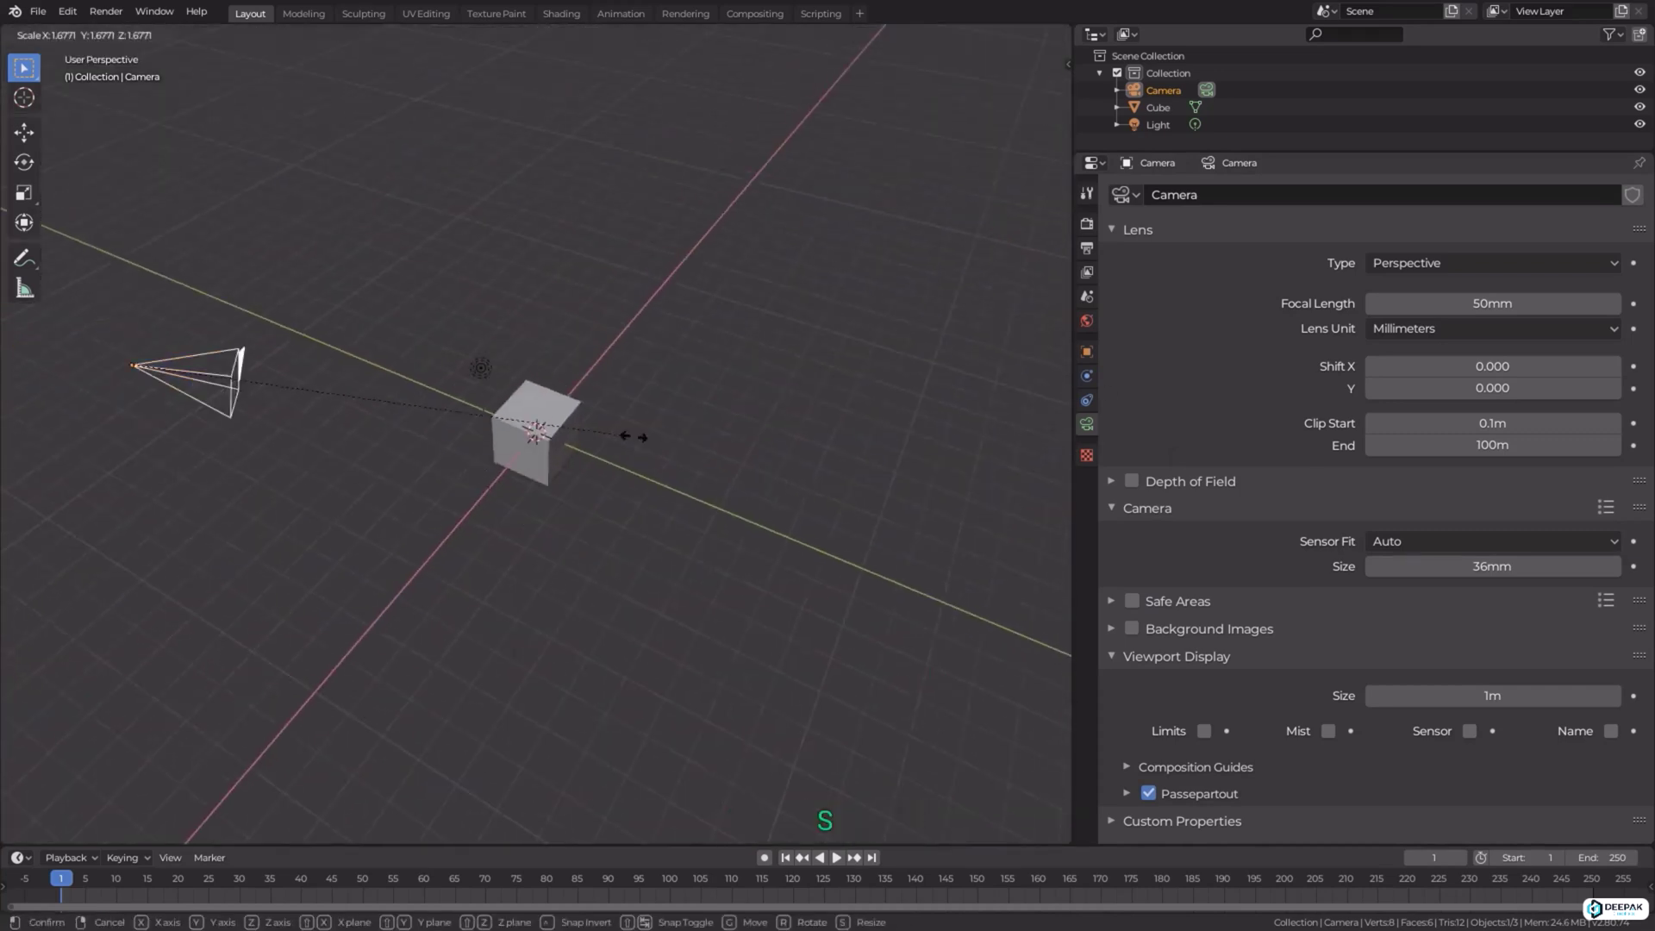
{"action": "left_click", "coordinate": [907, 561]}
{"action": "middle_click_drag", "start_coordinate": [809, 500], "coordinate": [561, 565]}
Duplicate the cube as Cube.001 and move it to one side
{"action": "right_click", "coordinate": [534, 459]}
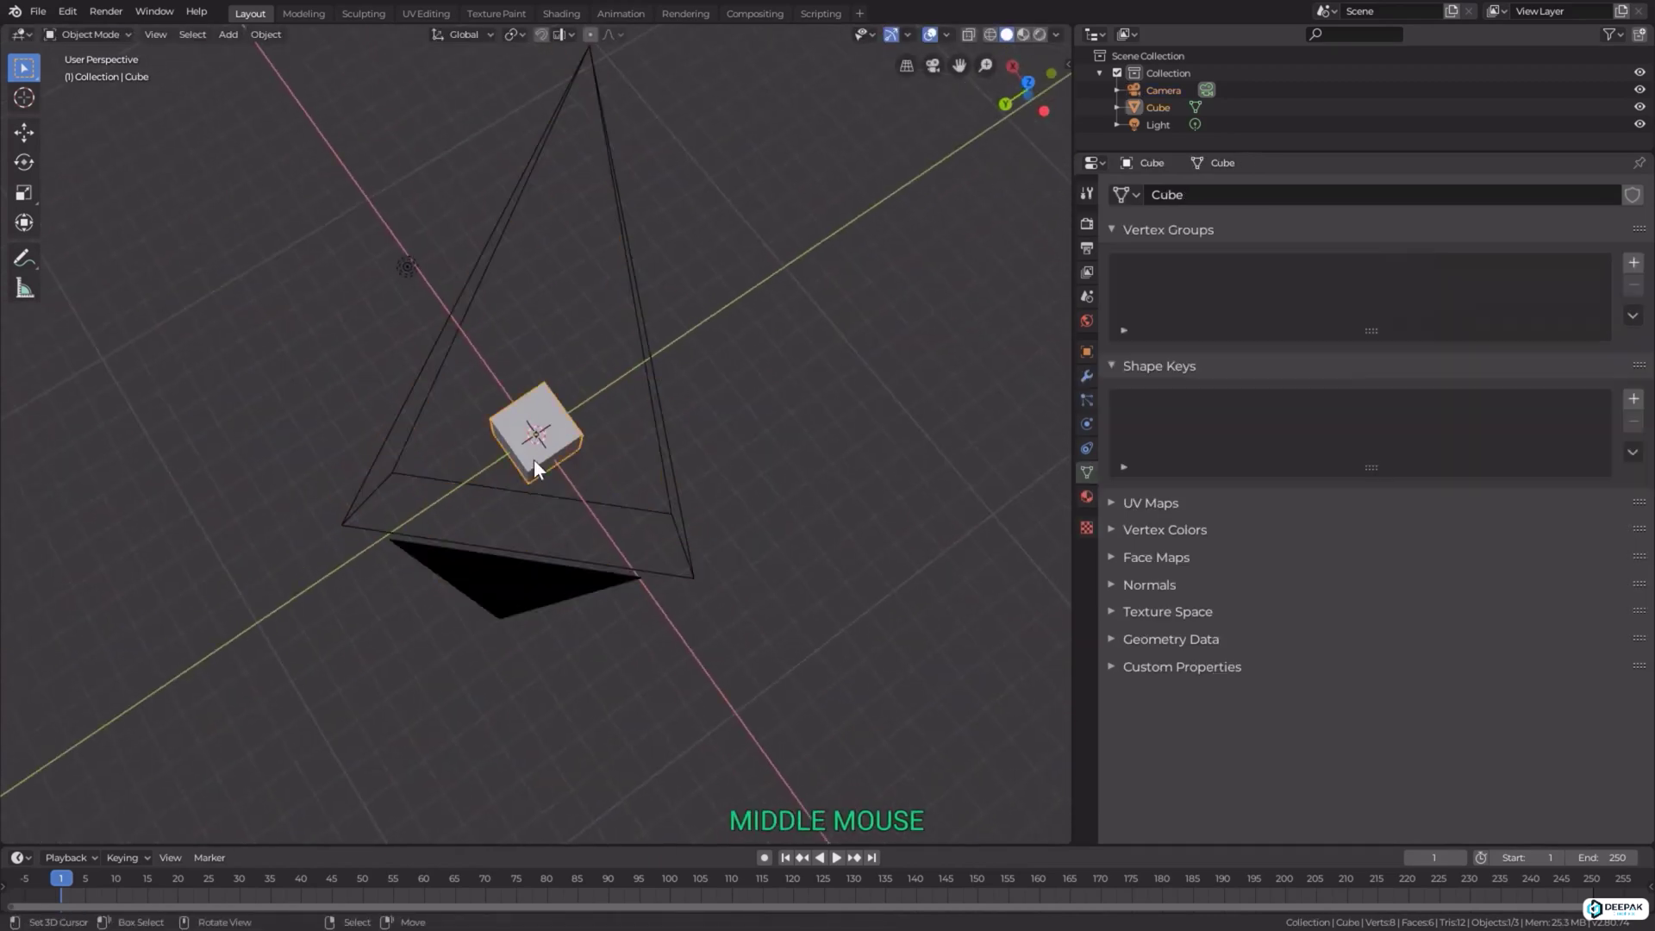
{"action": "key", "text": "shift+d"}
{"action": "left_click", "coordinate": [414, 436]}
{"action": "middle_click_drag", "start_coordinate": [414, 436], "coordinate": [463, 417]}
{"action": "key", "text": "KP_0"}
{"action": "key", "text": "g"}
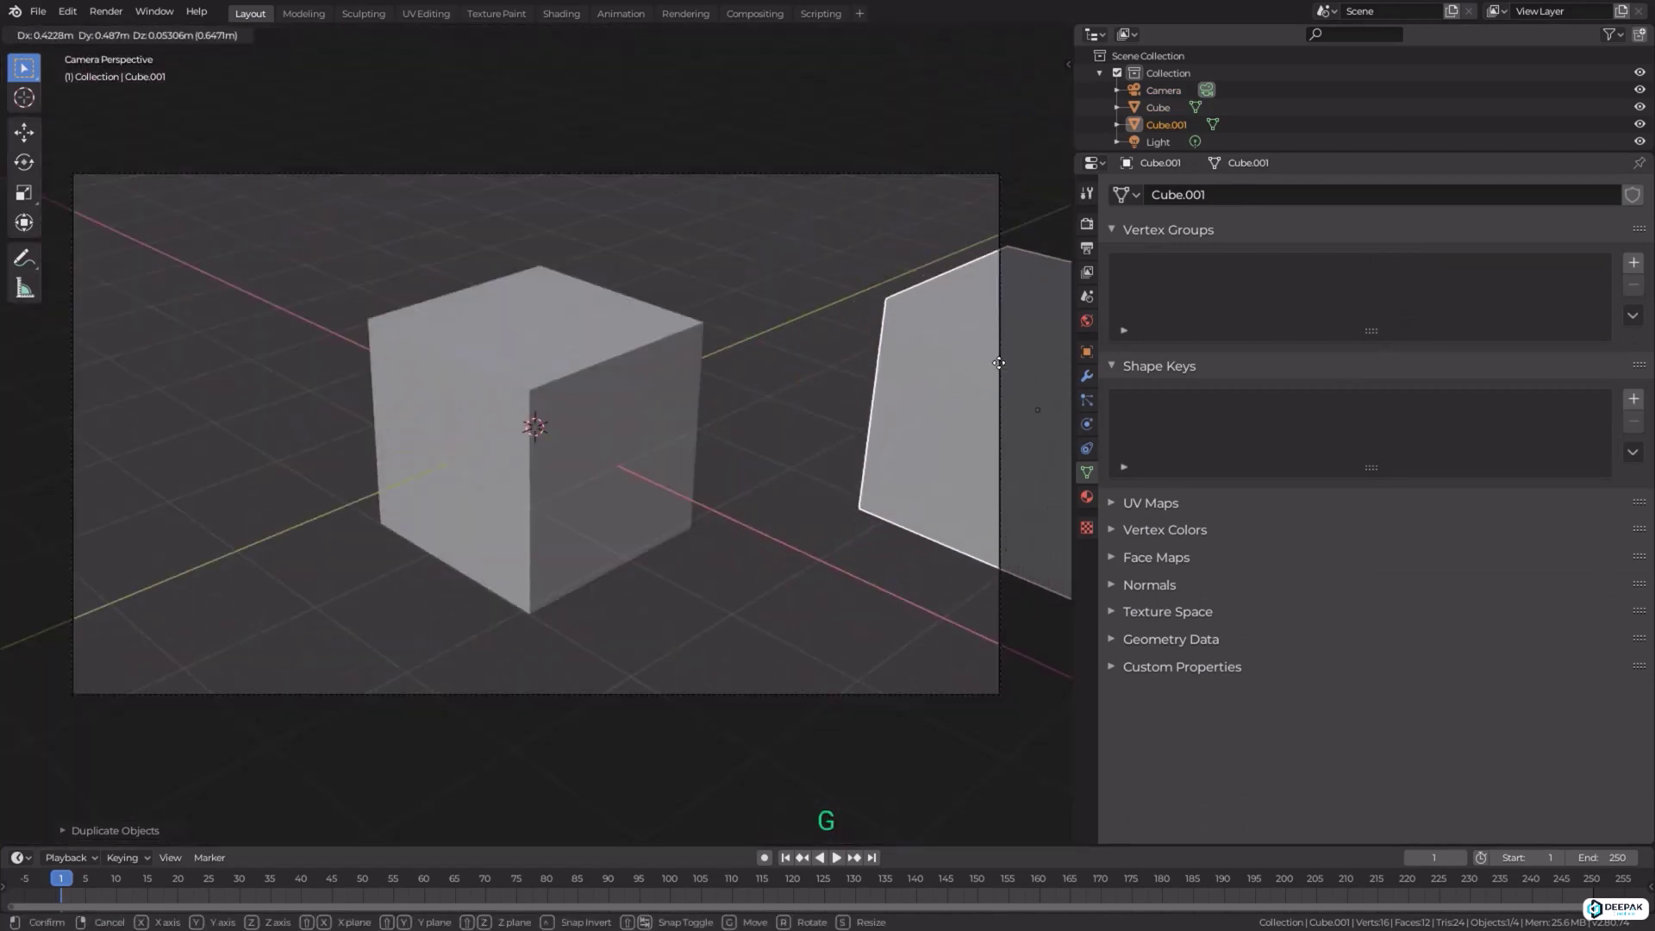
{"action": "left_click", "coordinate": [95, 314]}
{"action": "middle_click_drag", "start_coordinate": [453, 458], "coordinate": [488, 519]}
{"action": "scroll", "coordinate": [432, 455], "scroll_direction": "down", "scroll_amount": 2}
Reposition Cube.001 toward the right edge of the camera shot and check the framing
{"action": "key", "text": "KP_0"}
{"action": "key", "text": "g"}
{"action": "left_click", "coordinate": [681, 498]}
{"action": "key", "text": "g"}
{"action": "left_click", "coordinate": [679, 488]}
{"action": "middle_click_drag", "start_coordinate": [679, 488], "coordinate": [480, 370]}
{"action": "key", "text": "g"}
{"action": "left_click", "coordinate": [506, 255]}
{"action": "middle_click_drag", "start_coordinate": [506, 255], "coordinate": [530, 323]}
{"action": "key", "text": "KP_0"}
{"action": "scroll", "coordinate": [543, 325], "scroll_direction": "down", "scroll_amount": 6}
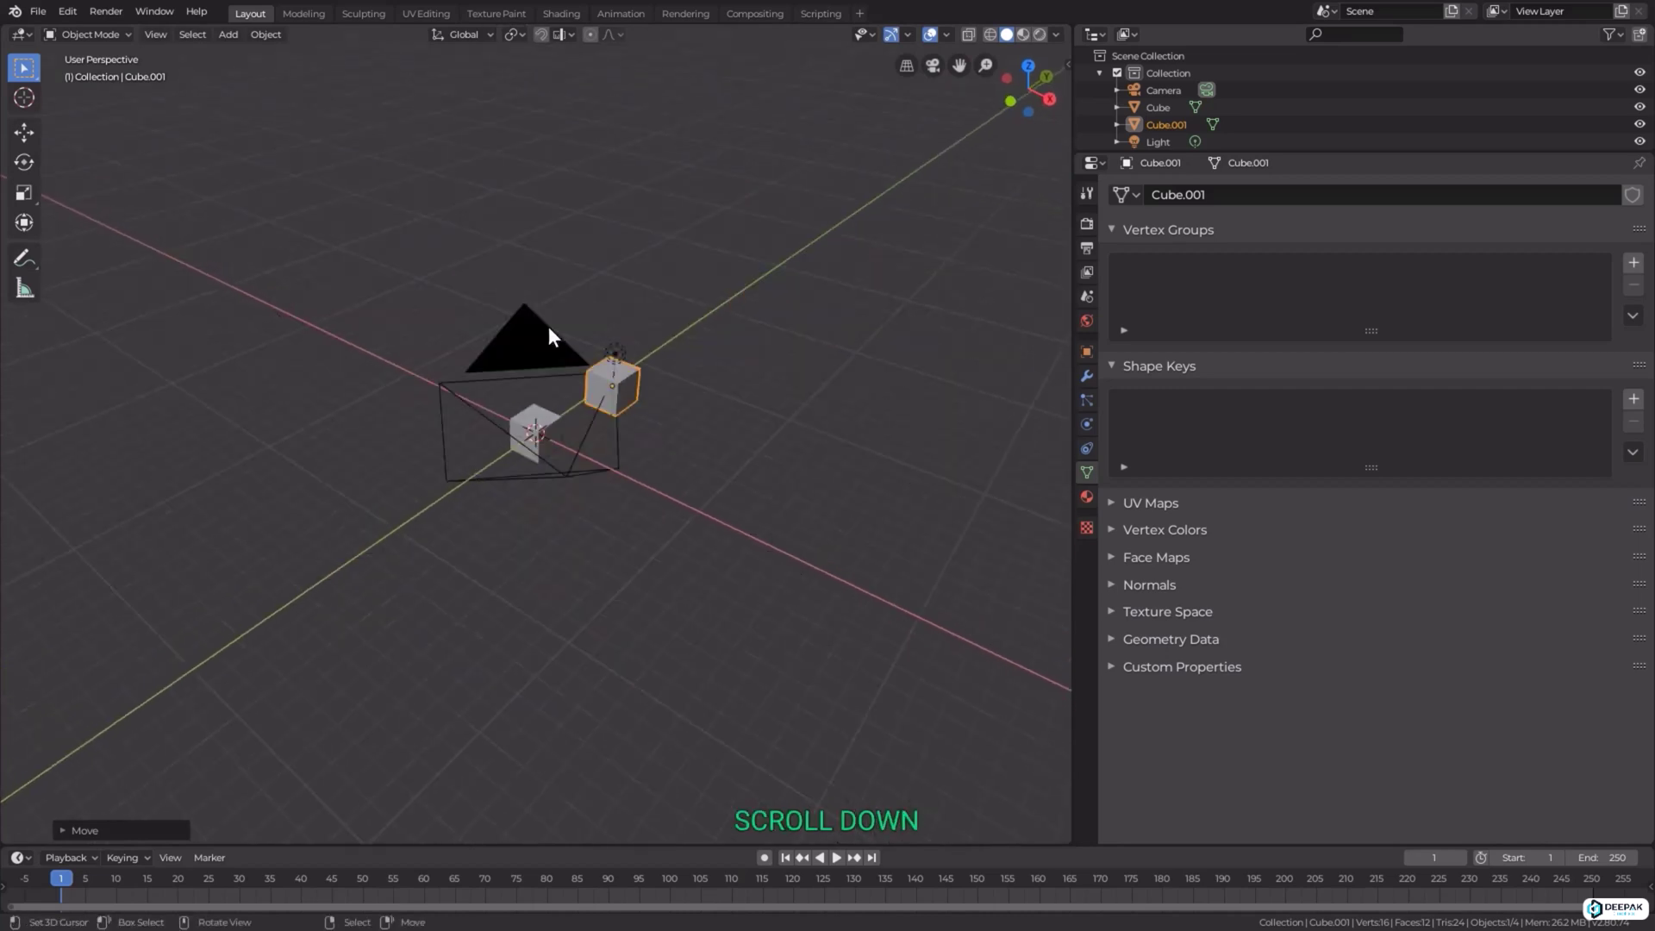
Shrink the camera back down to a small size
{"action": "left_click", "coordinate": [581, 443]}
{"action": "middle_click_drag", "start_coordinate": [581, 443], "coordinate": [756, 561]}
{"action": "key", "text": "s"}
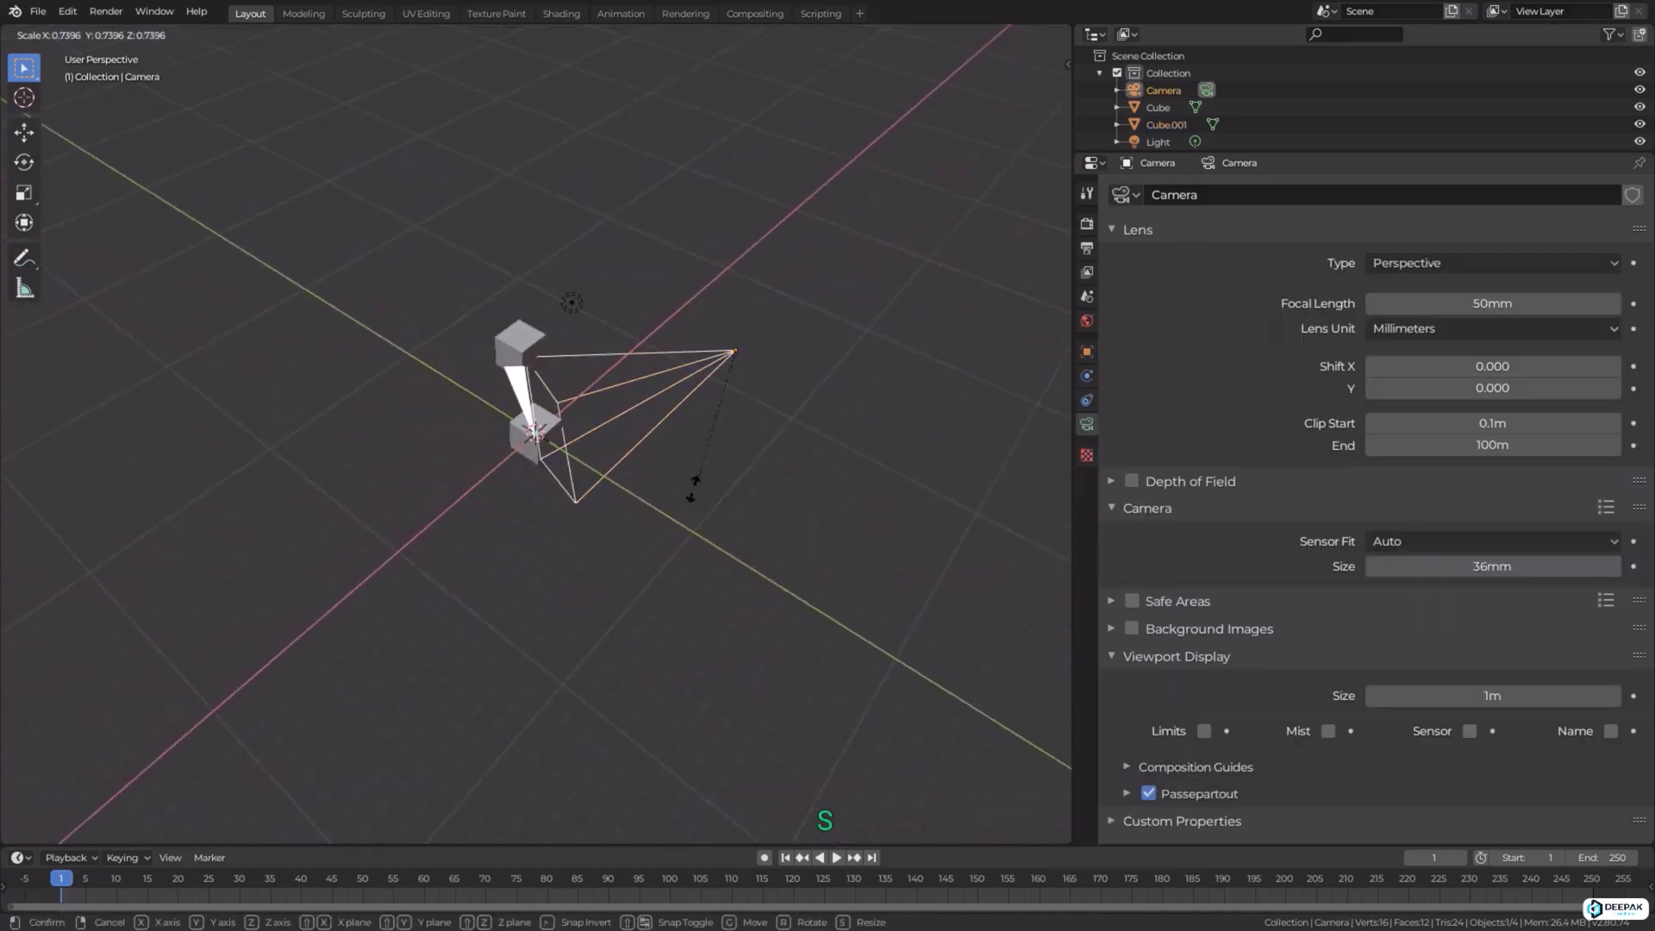
{"action": "left_click", "coordinate": [703, 480]}
{"action": "middle_click_drag", "start_coordinate": [703, 480], "coordinate": [661, 499]}
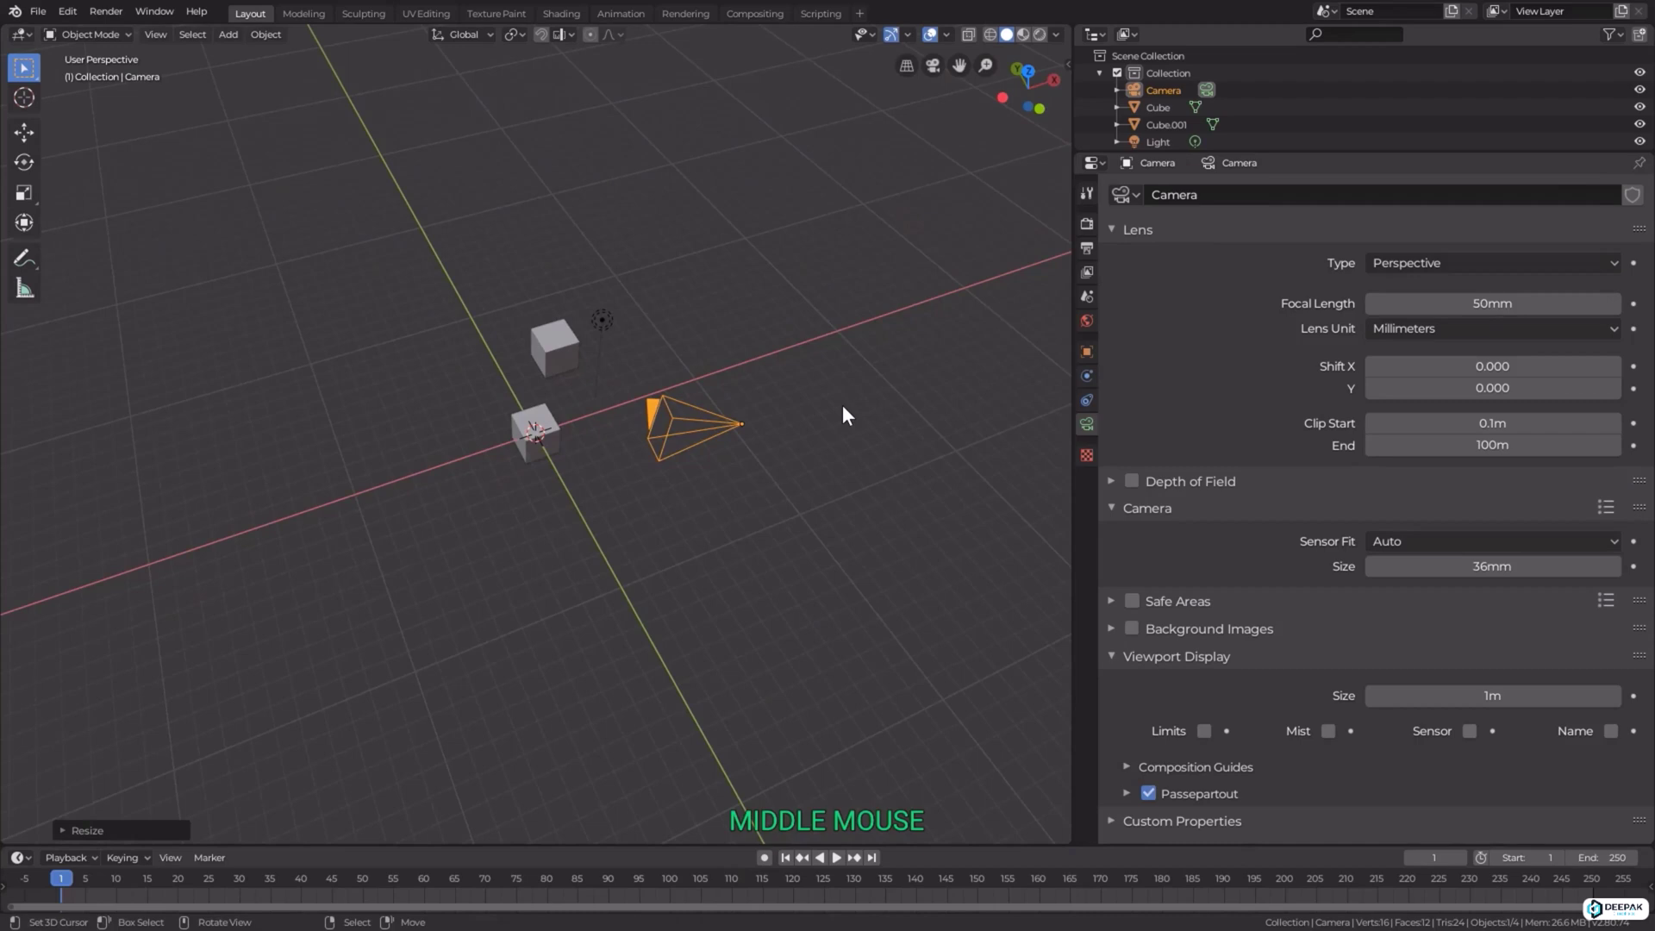
Experiment with the focal length between 20mm and 146mm, settling at 49mm
{"action": "key", "text": "KP_0"}
{"action": "left_click_drag", "start_coordinate": [1399, 303], "coordinate": [1317, 304]}
{"action": "middle_click_drag", "start_coordinate": [758, 492], "coordinate": [817, 513]}
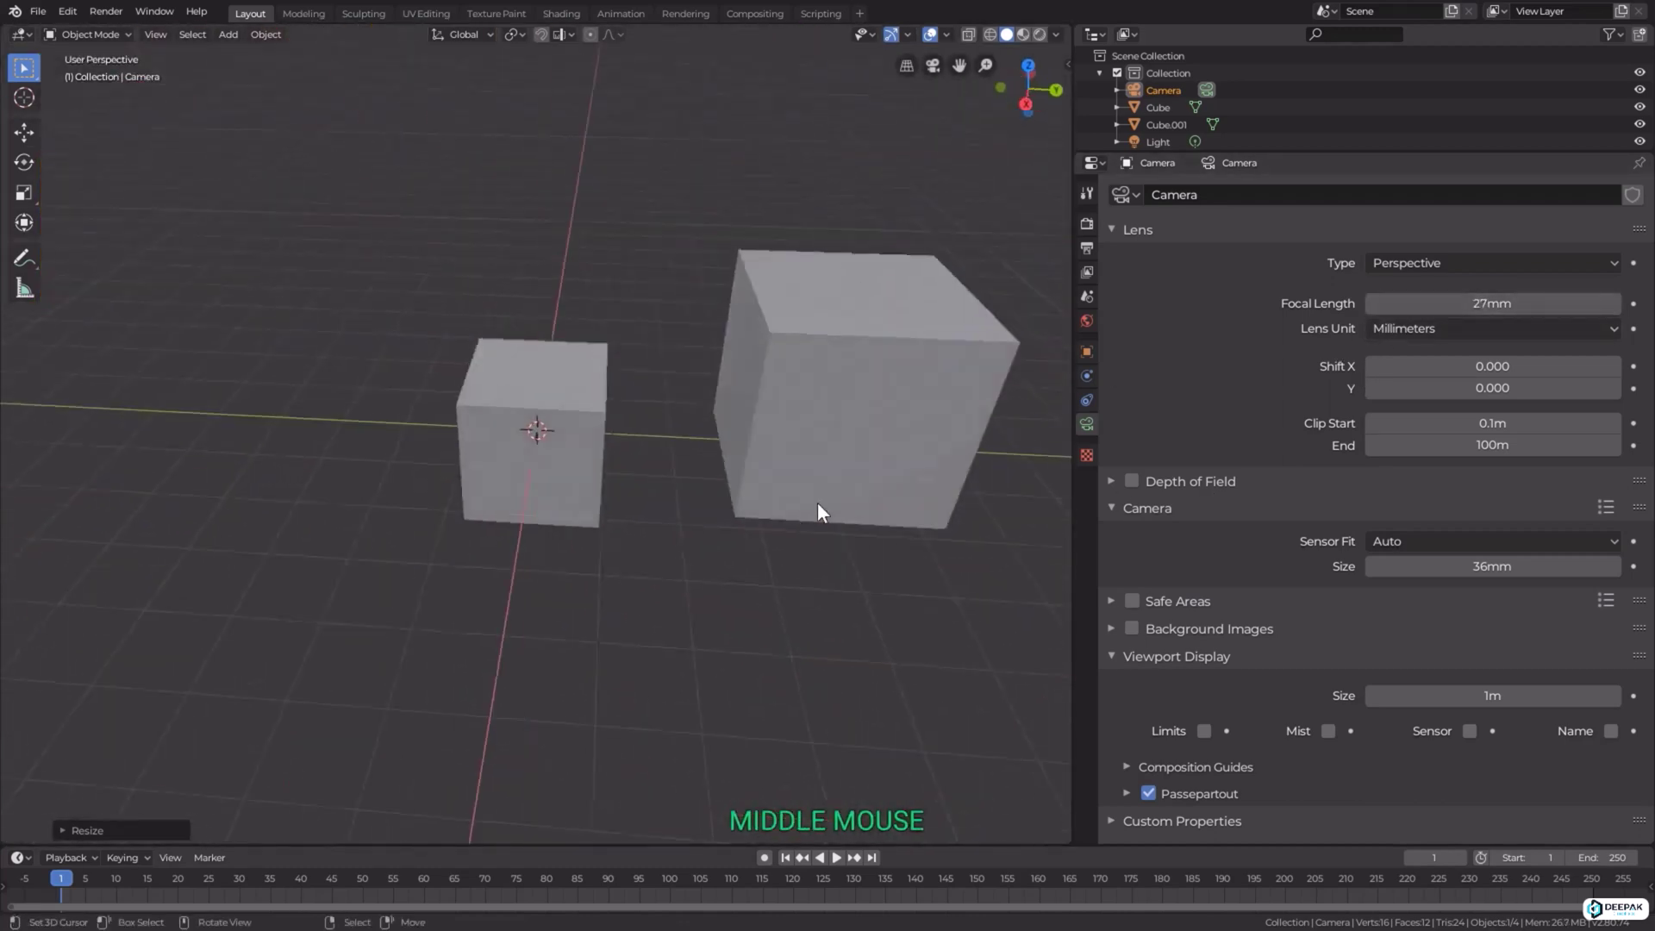
{"action": "scroll", "coordinate": [819, 504], "scroll_direction": "down", "scroll_amount": 5}
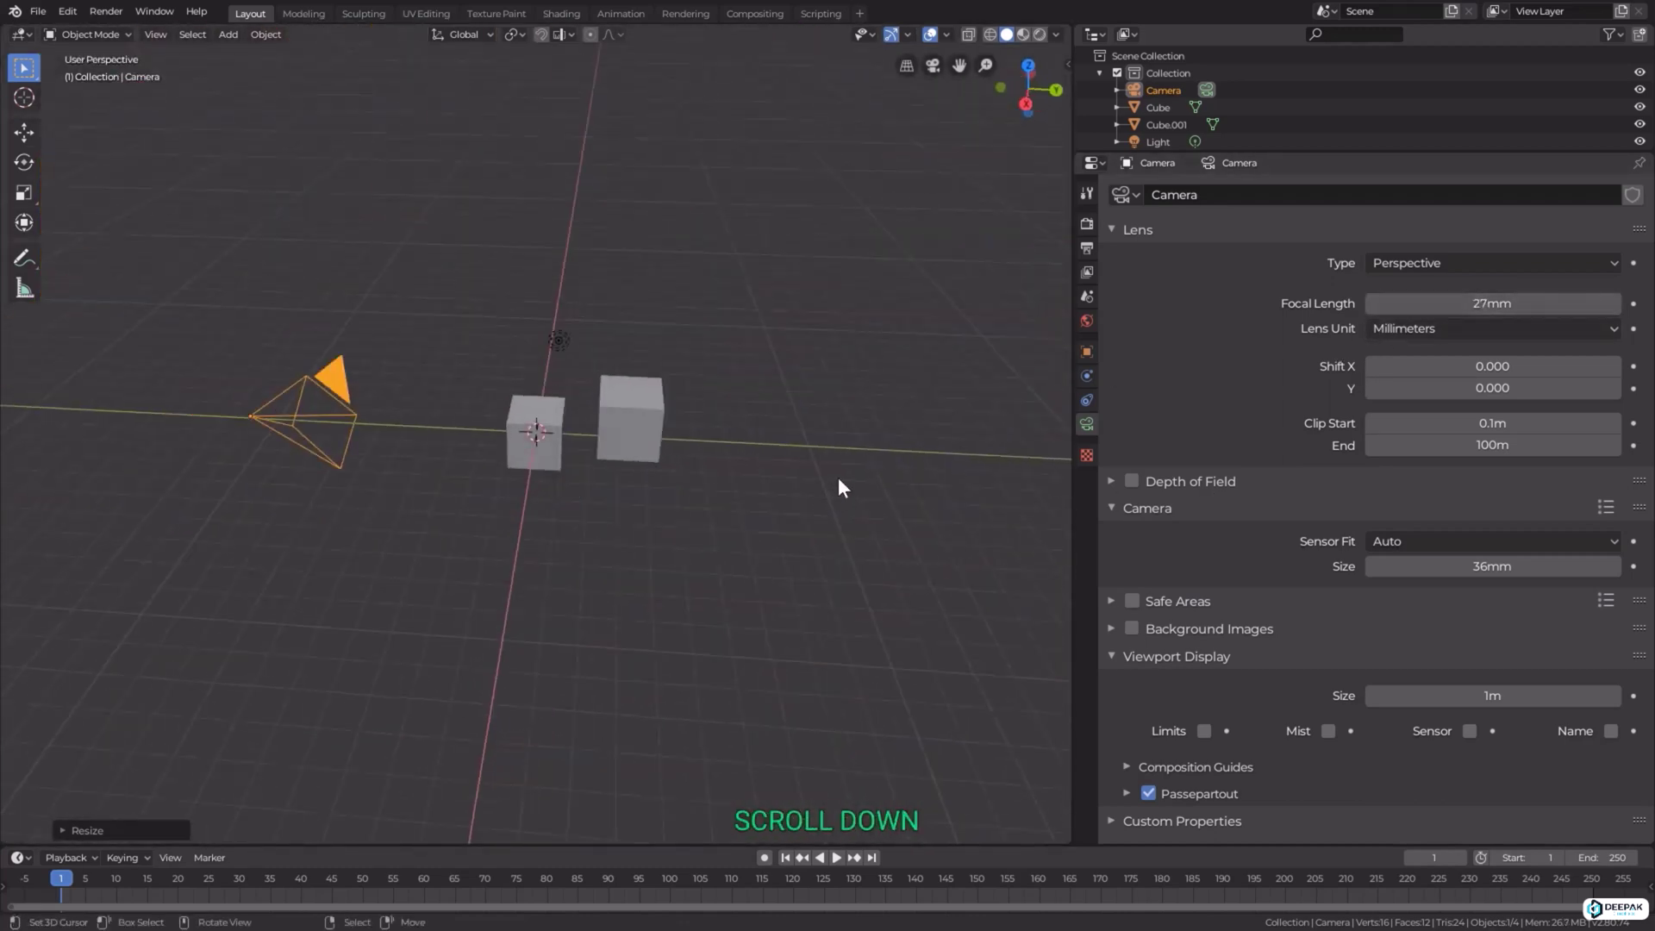
{"action": "left_click_drag", "start_coordinate": [1377, 304], "coordinate": [1518, 304]}
{"action": "key", "text": "KP_0"}
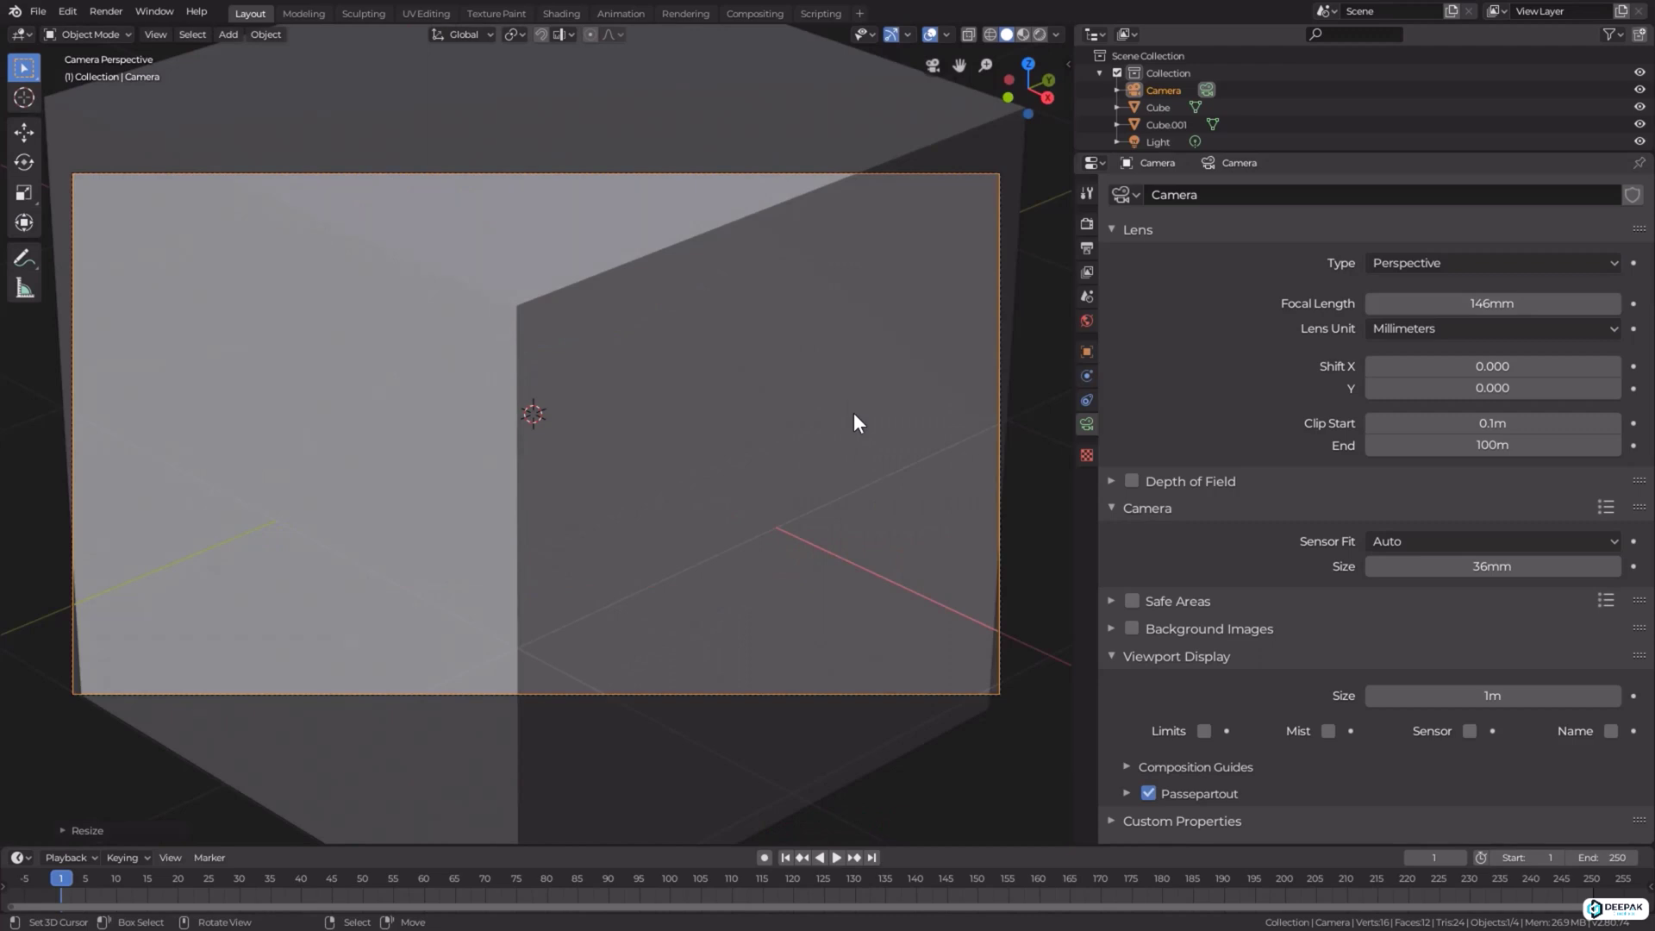
{"action": "left_click_drag", "start_coordinate": [1457, 303], "coordinate": [1371, 304]}
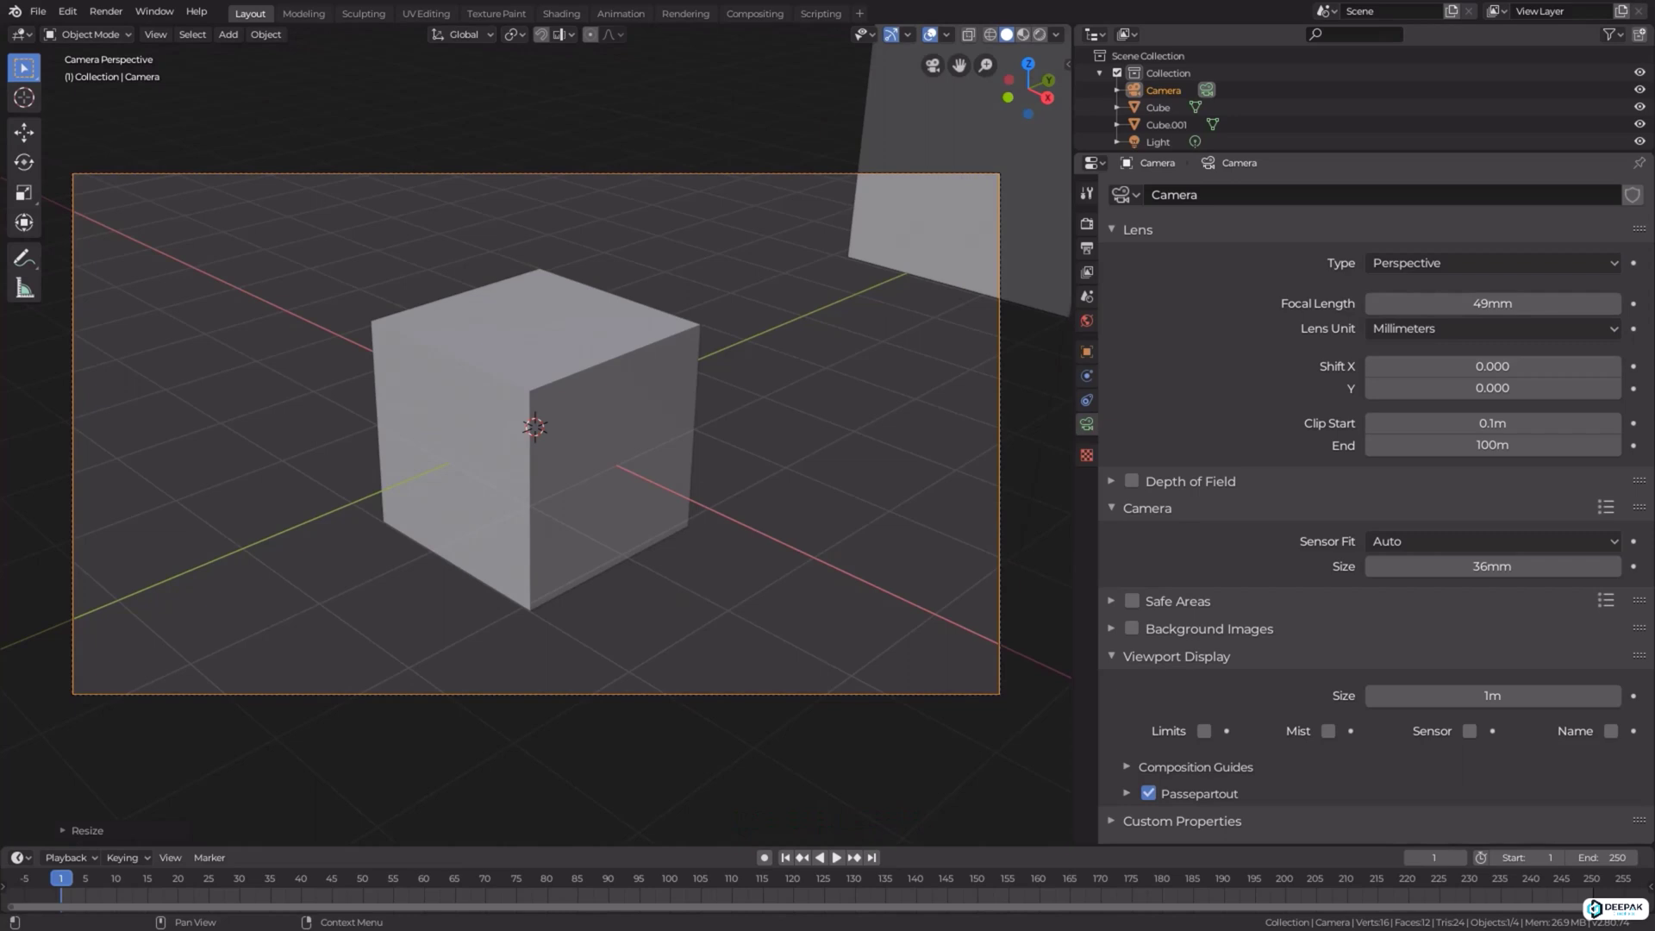
Switch the camera lens to Orthographic with an orthographic scale of 5.914
{"action": "left_click", "coordinate": [1417, 264]}
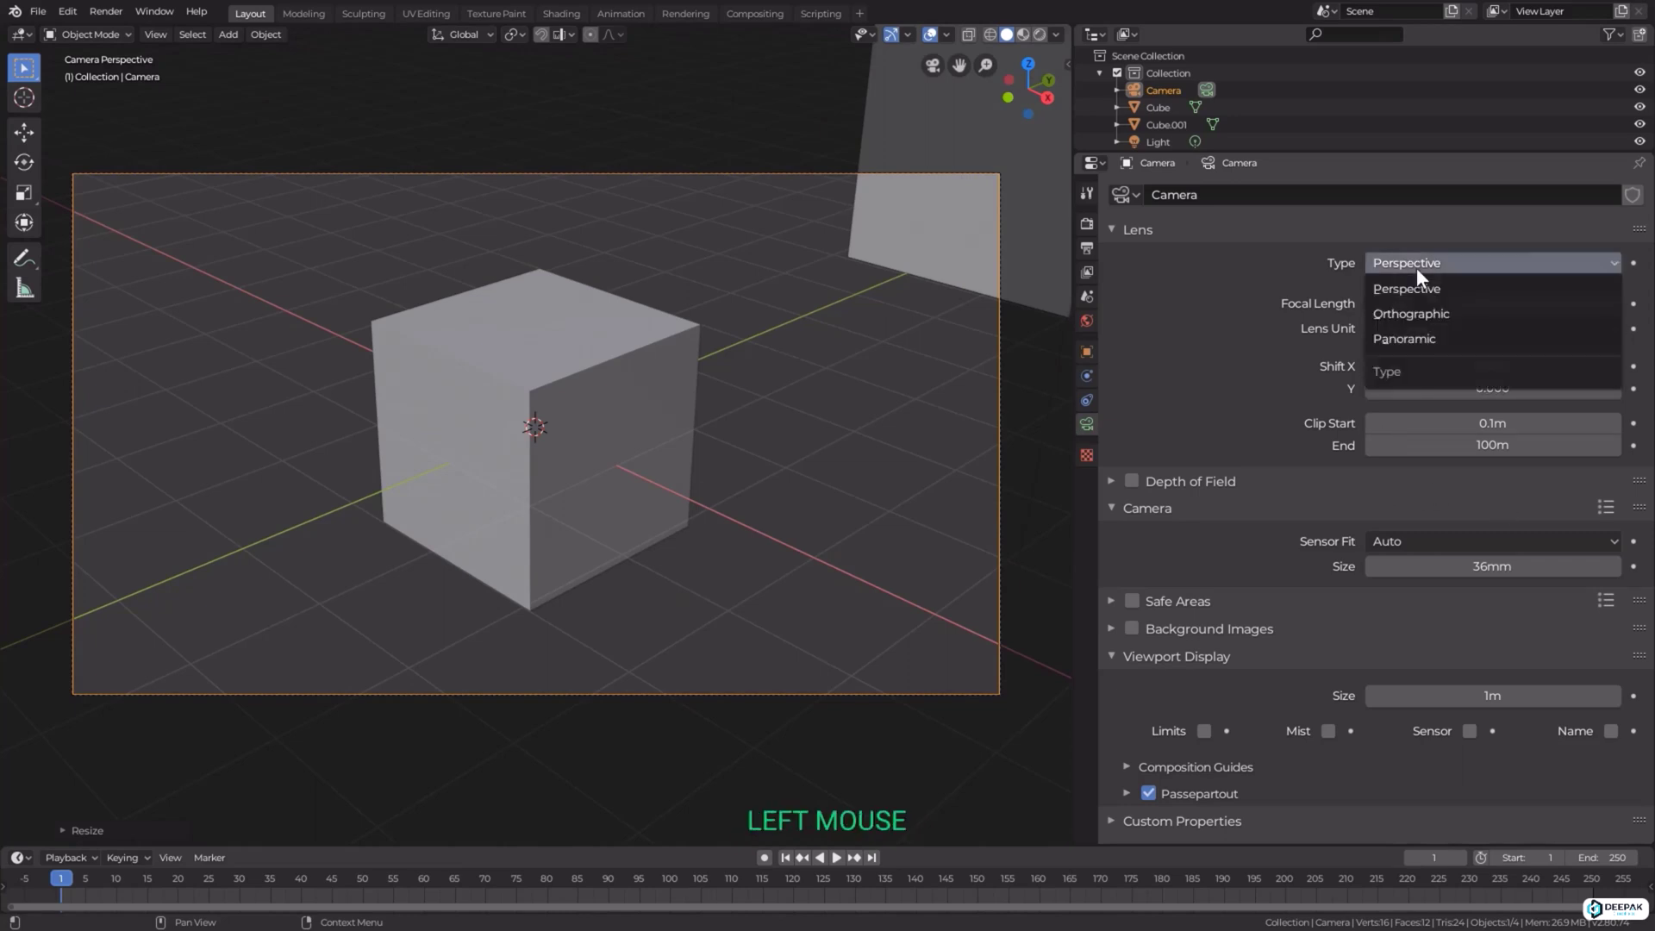
{"action": "left_click", "coordinate": [1410, 315]}
{"action": "scroll", "coordinate": [484, 629], "scroll_direction": "down", "scroll_amount": 3}
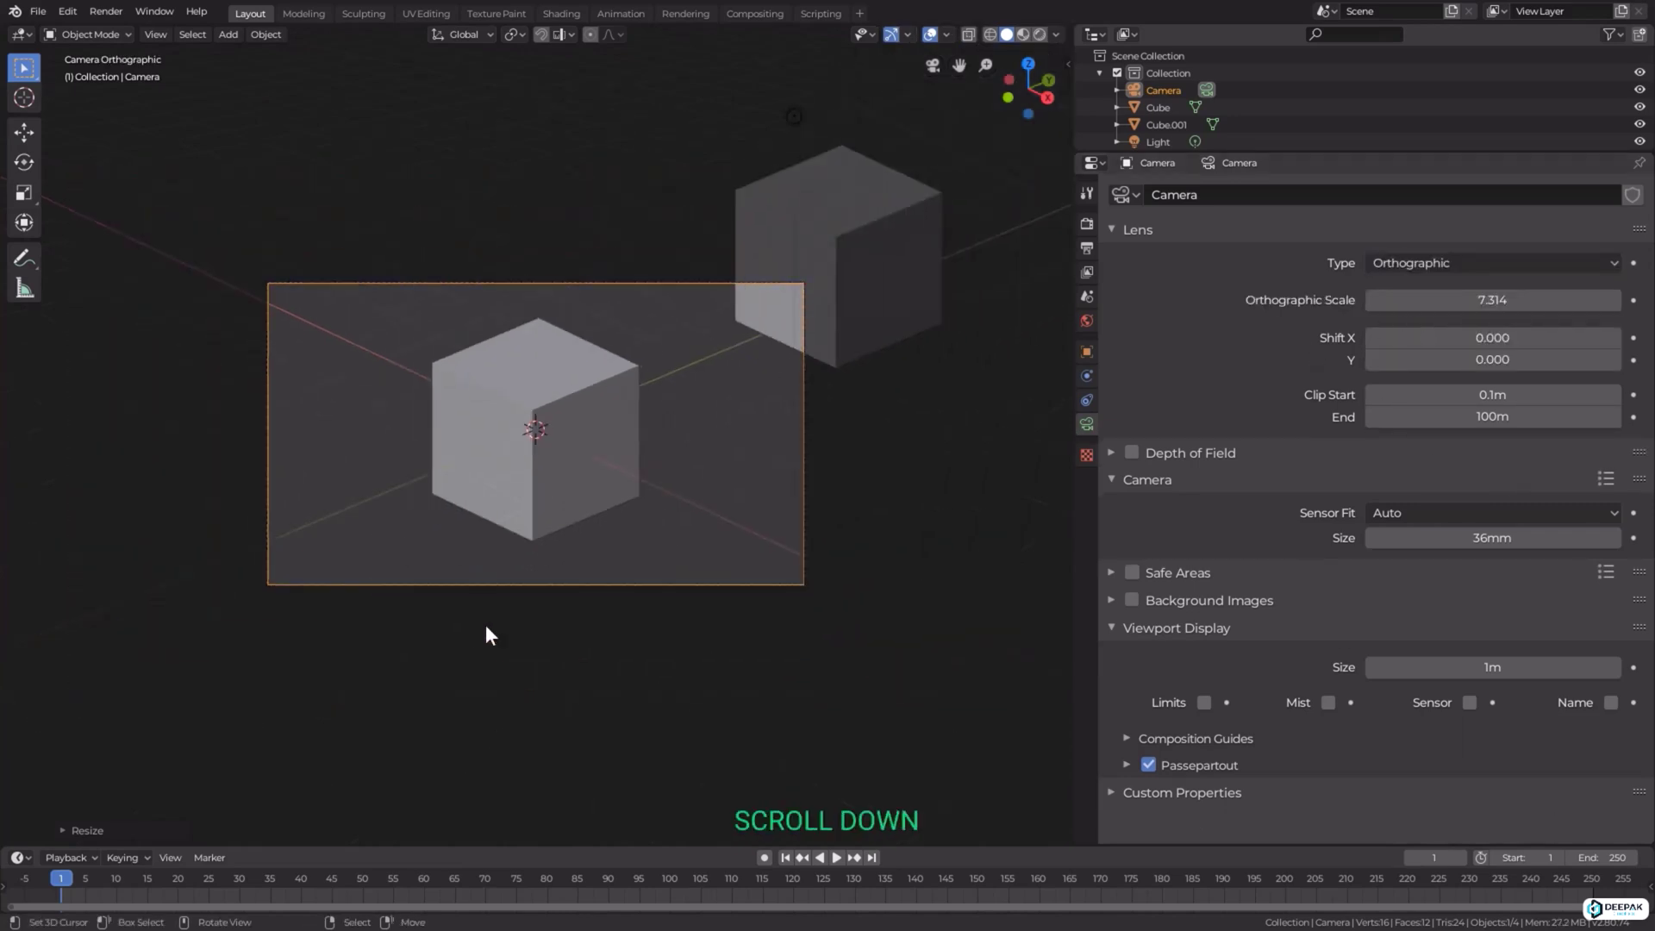
{"action": "middle_click_drag", "start_coordinate": [485, 630], "coordinate": [409, 609]}
{"action": "scroll", "coordinate": [405, 610], "scroll_direction": "down", "scroll_amount": 5}
{"action": "middle_click_drag", "start_coordinate": [448, 400], "coordinate": [1012, 418]}
{"action": "left_click_drag", "start_coordinate": [1493, 300], "coordinate": [1517, 300]}
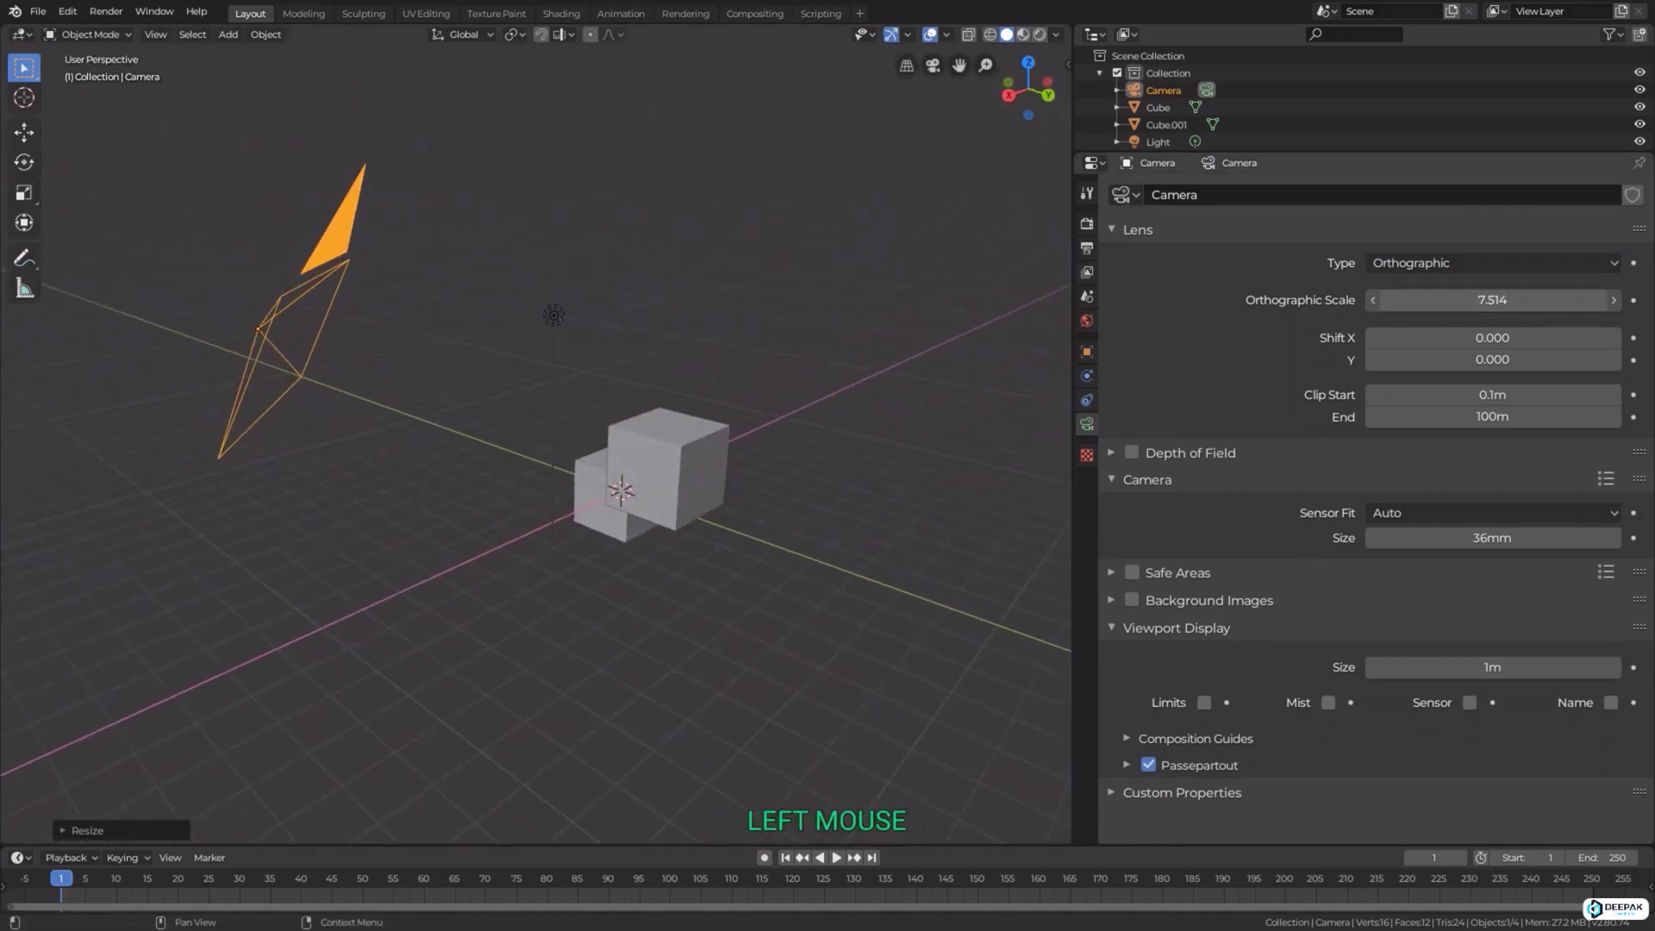
{"action": "left_click_drag", "start_coordinate": [1517, 300], "coordinate": [1465, 300]}
Move the camera to a new position relative to the cubes in camera view
{"action": "scroll", "coordinate": [782, 375], "scroll_direction": "down", "scroll_amount": 4}
{"action": "right_click", "coordinate": [742, 452]}
{"action": "key", "text": "KP_0"}
{"action": "key", "text": "g"}
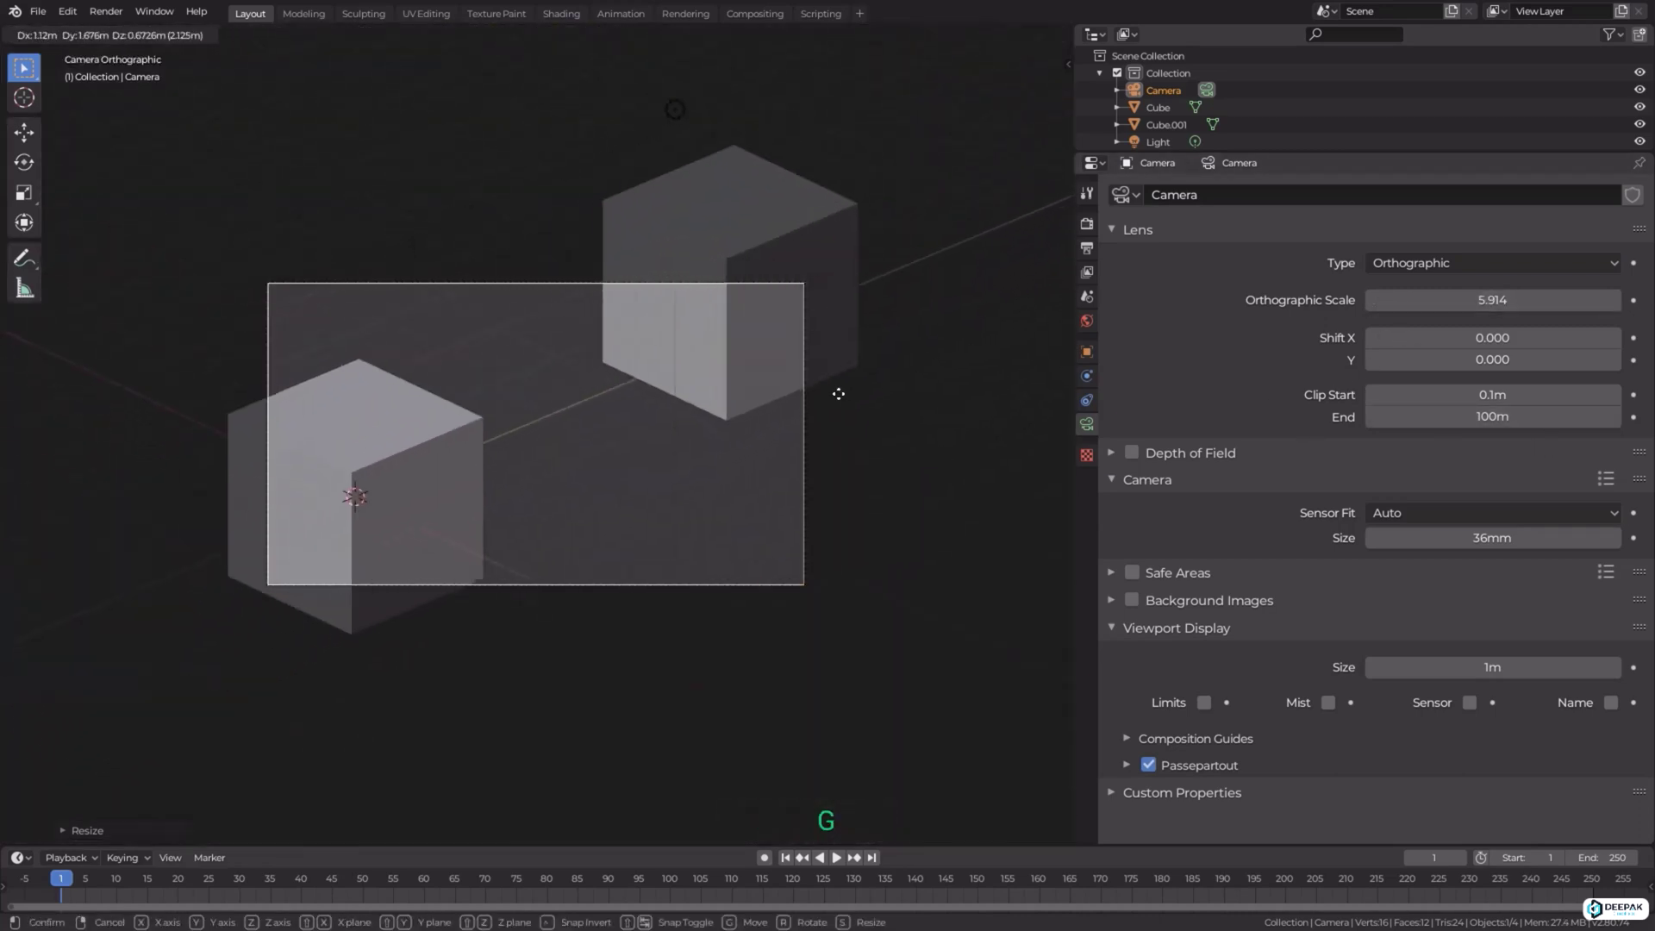
{"action": "left_click", "coordinate": [586, 448]}
Set the transform pivot point to the 3D Cursor
{"action": "key", "text": "r"}
{"action": "key", "text": "r"}
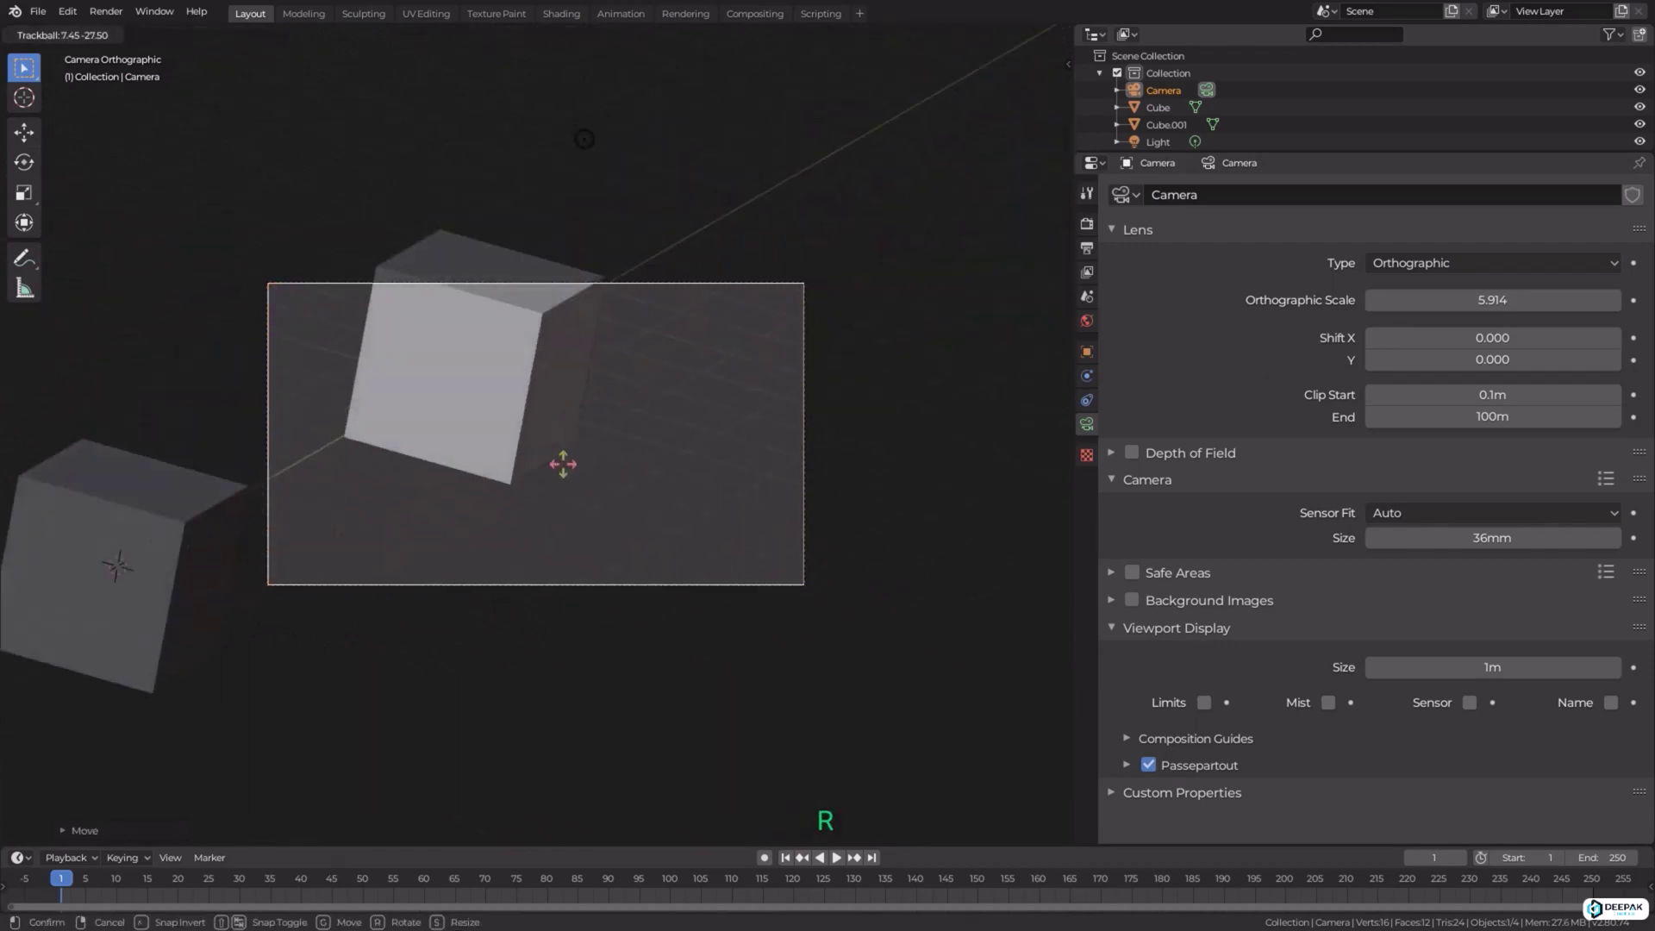
{"action": "right_click", "coordinate": [623, 457]}
{"action": "key", "text": "period"}
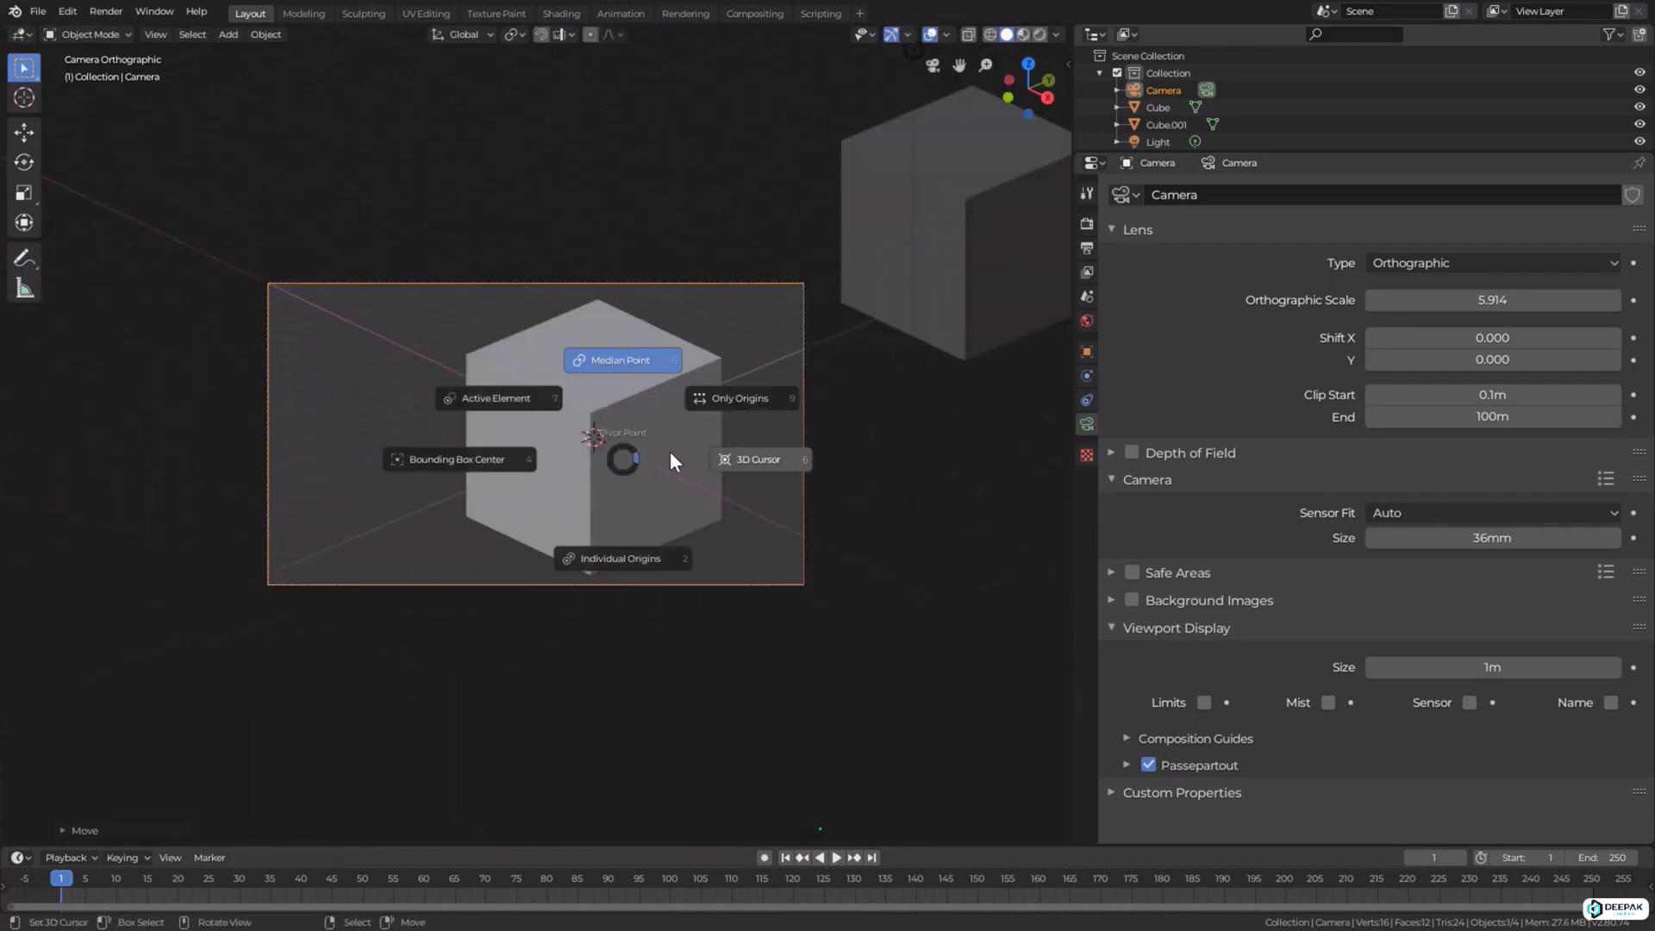
{"action": "left_click", "coordinate": [731, 456]}
Trackball-rotate the camera around the 3D cursor to a new angle and view through it
{"action": "key", "text": "r"}
{"action": "key", "text": "r"}
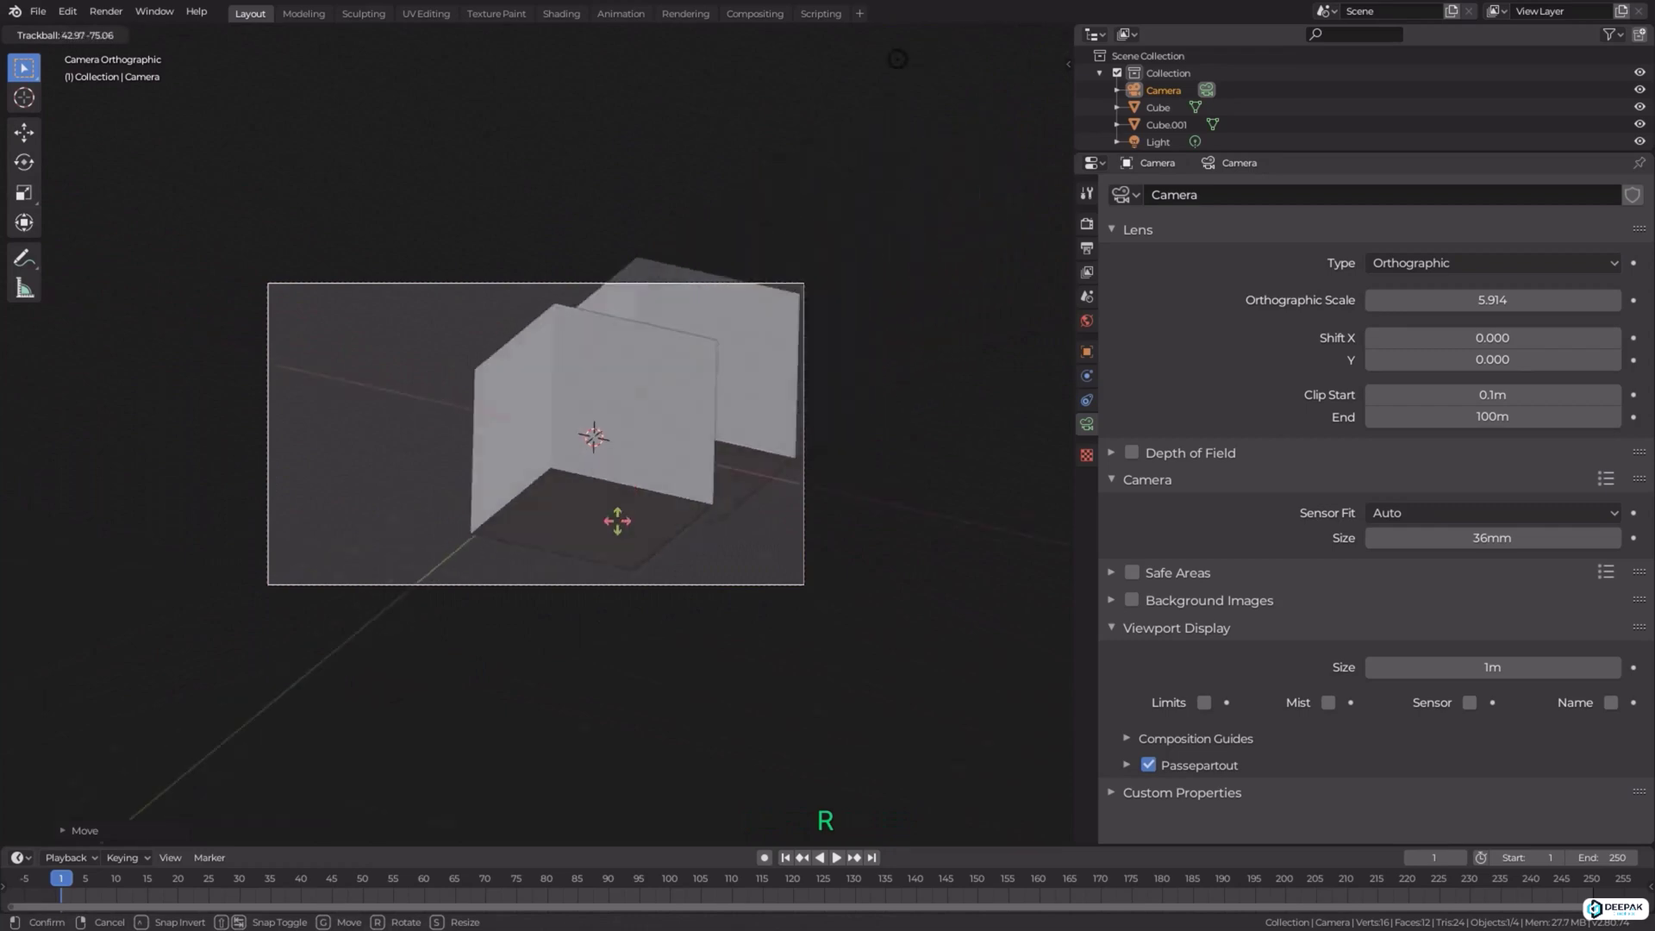
{"action": "left_click", "coordinate": [718, 470]}
{"action": "scroll", "coordinate": [723, 468], "scroll_direction": "down", "scroll_amount": 4}
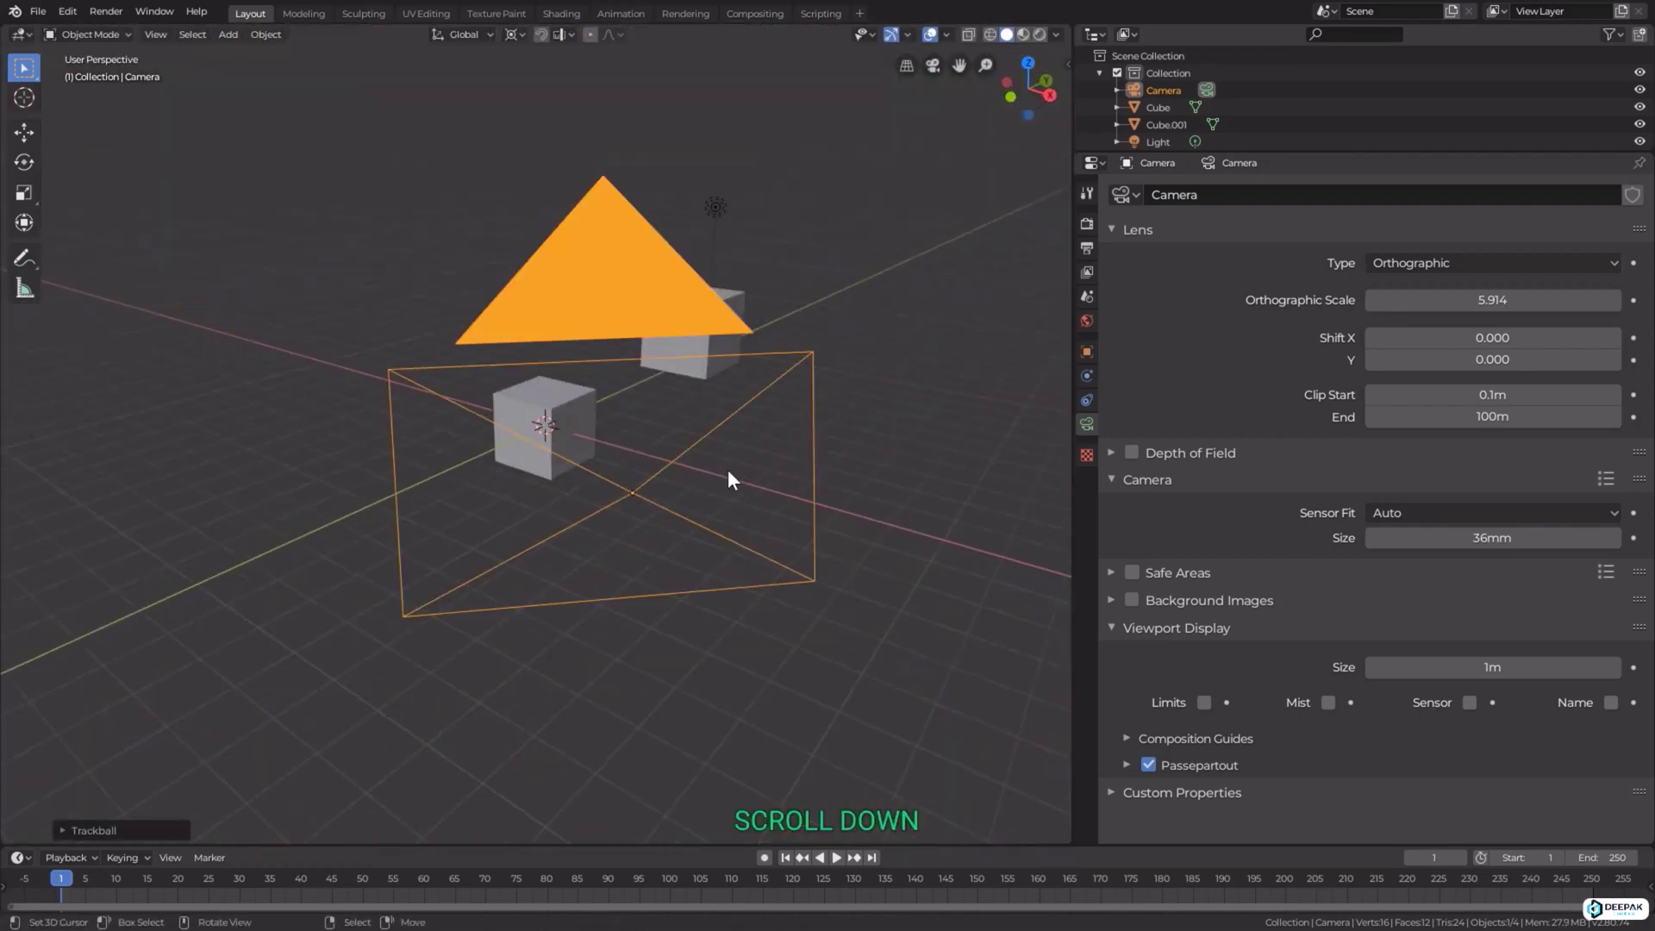
{"action": "middle_click_drag", "start_coordinate": [725, 464], "coordinate": [855, 436]}
{"action": "key", "text": "KP_5"}
{"action": "key", "text": "KP_5"}
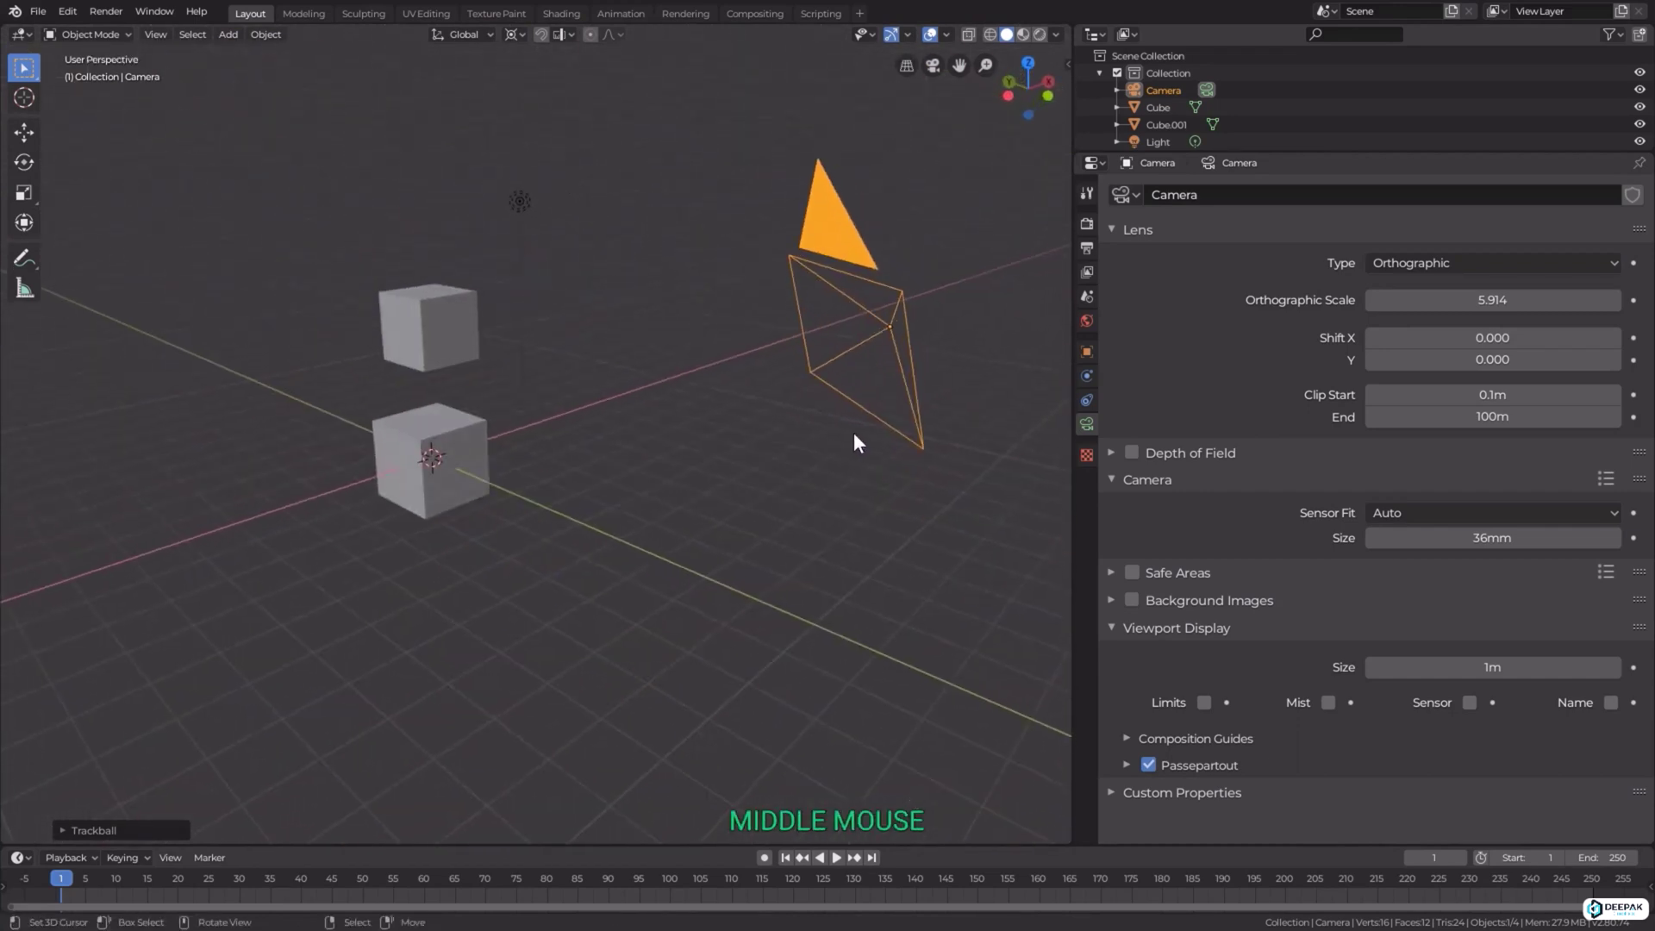
{"action": "key", "text": "KP_0"}
Set orthographic scale 11.114, Shift X 0.050, Shift Y 0.070 and Clip Start 3.6m
{"action": "left_click_drag", "start_coordinate": [1492, 300], "coordinate": [1450, 399]}
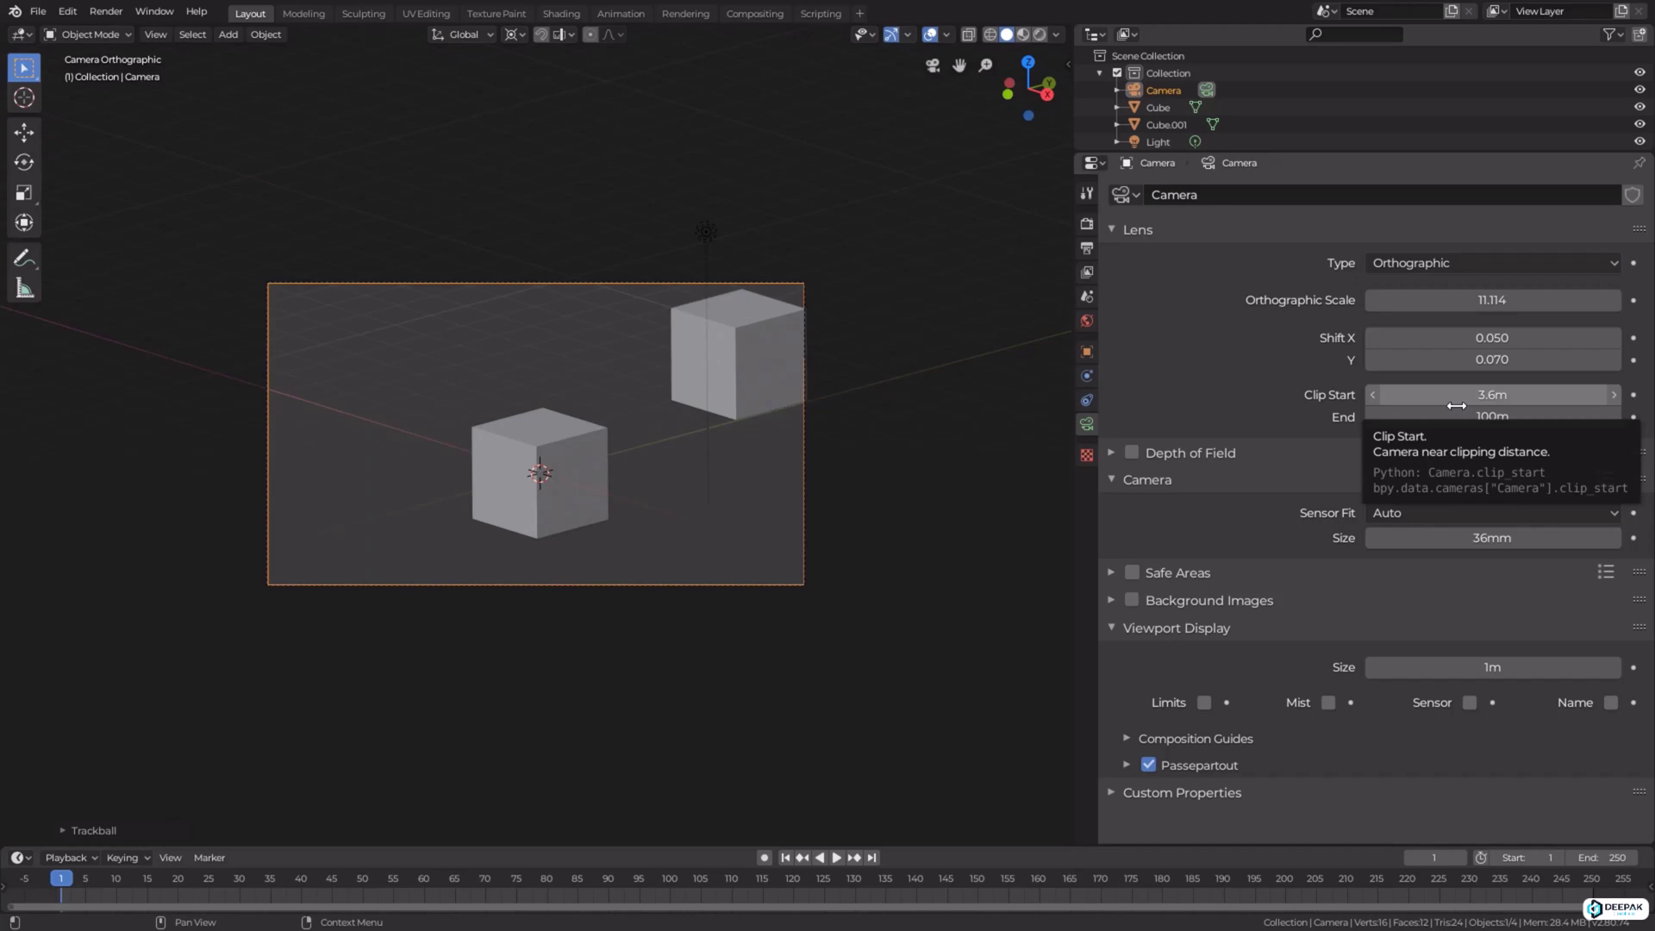
{"action": "key", "text": "alt+Tab"}
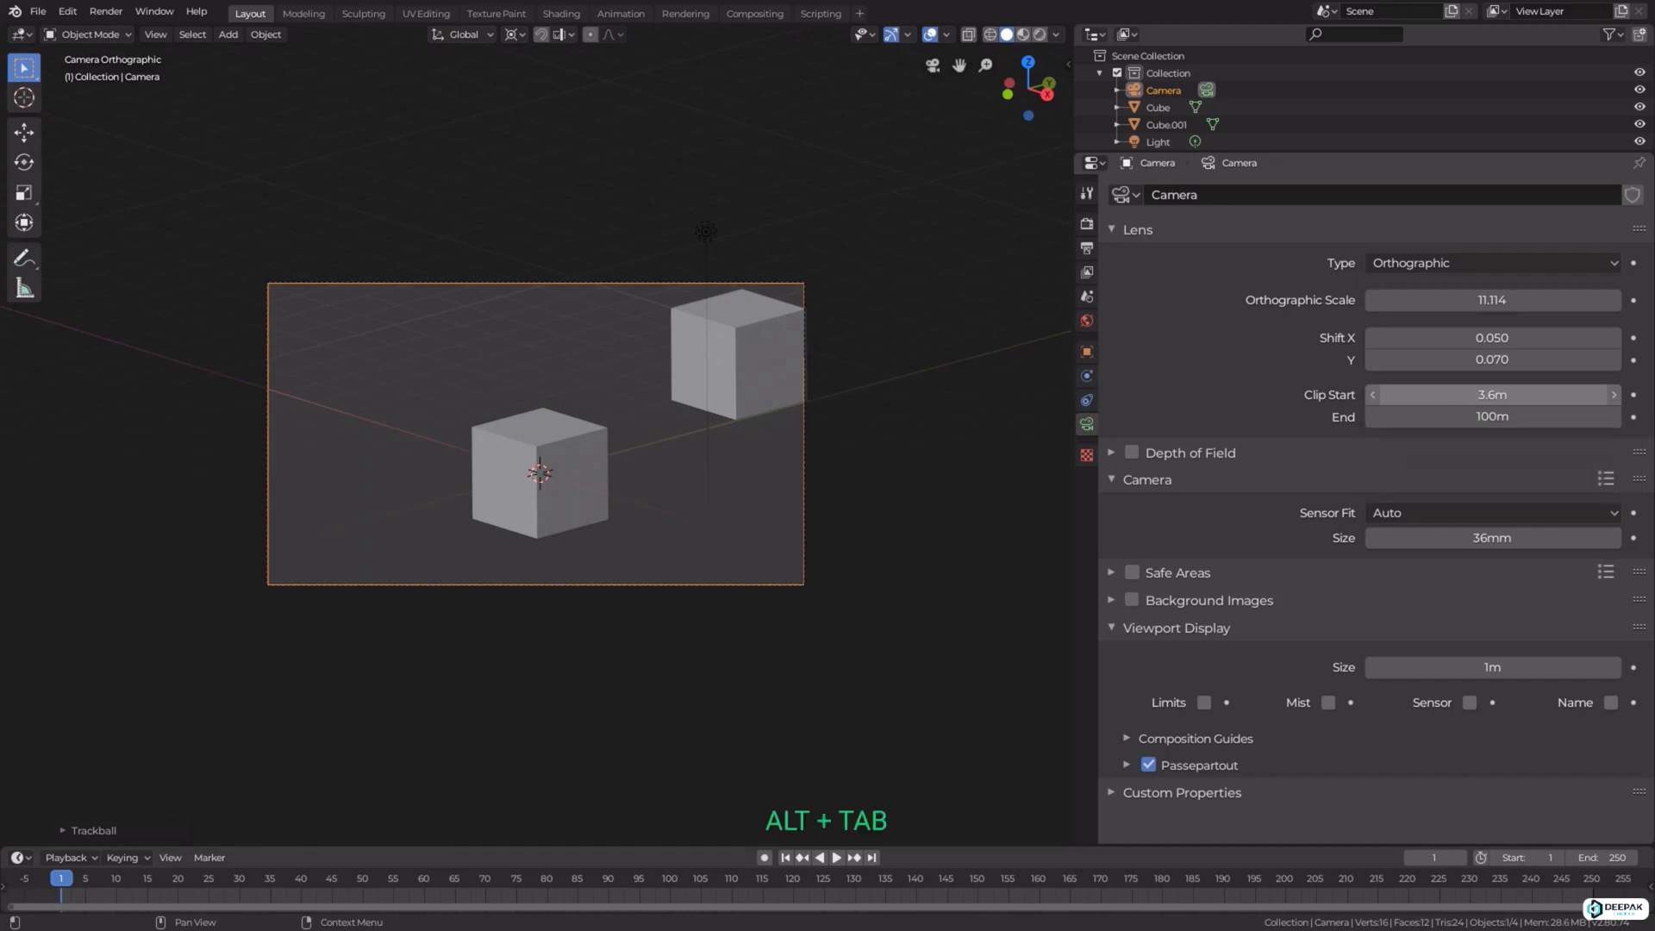
{"action": "left_click", "coordinate": [784, 486]}
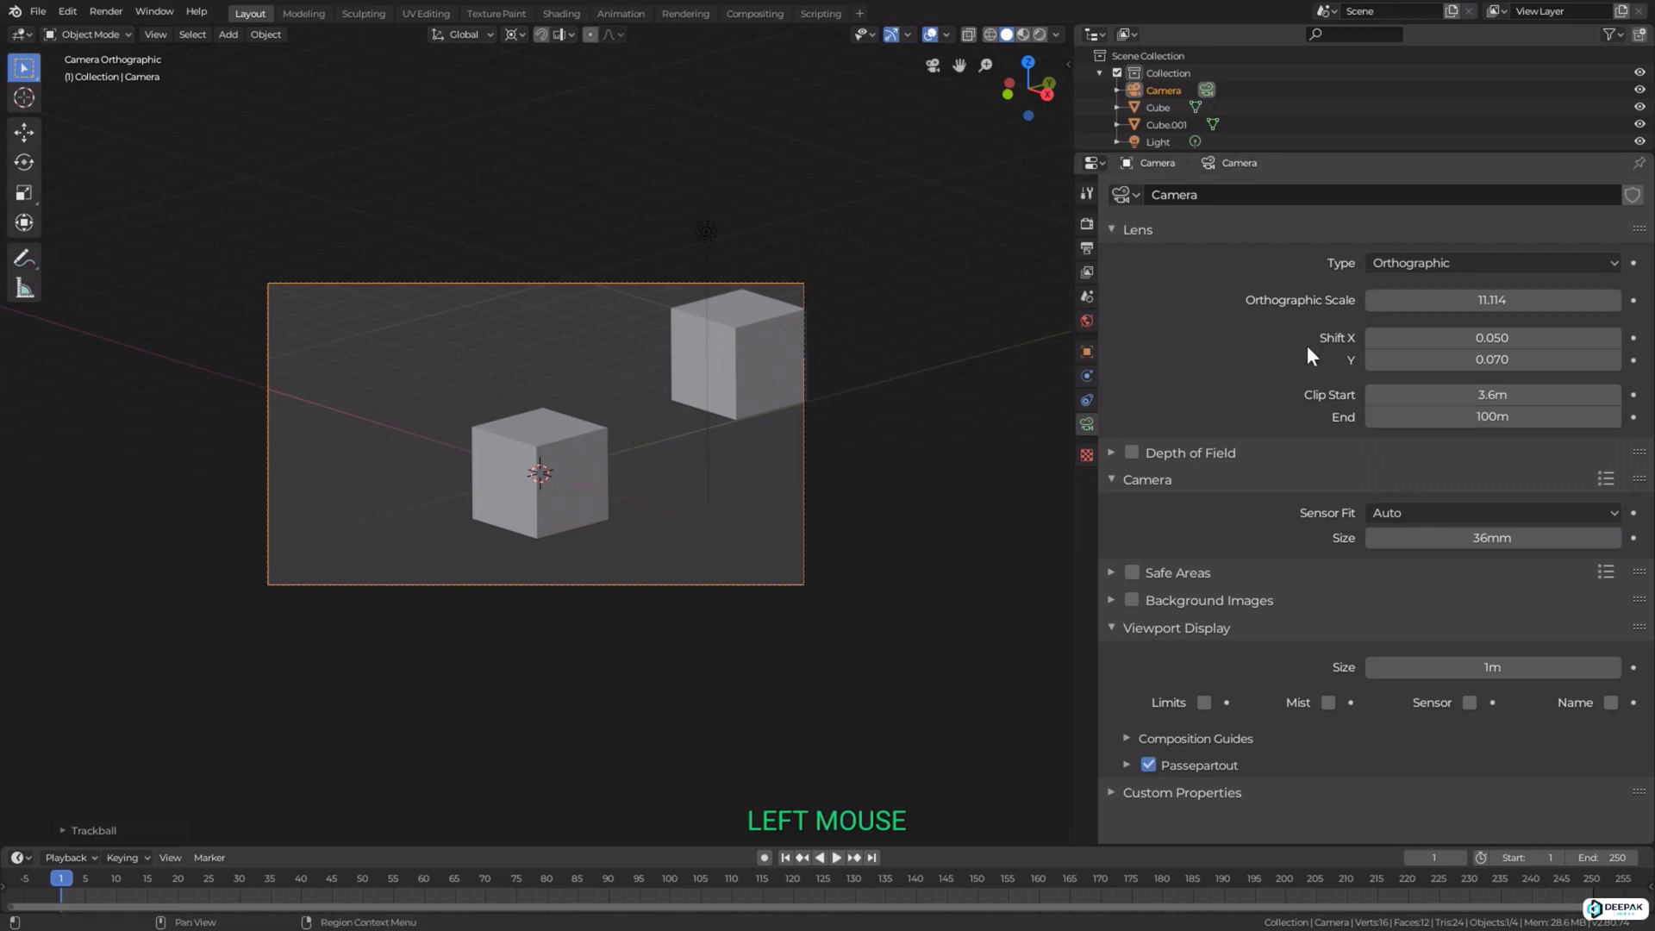
Try the Panoramic lens type with a focal length tweak, then revert to Perspective
{"action": "left_click", "coordinate": [1409, 262]}
{"action": "left_click", "coordinate": [1412, 336]}
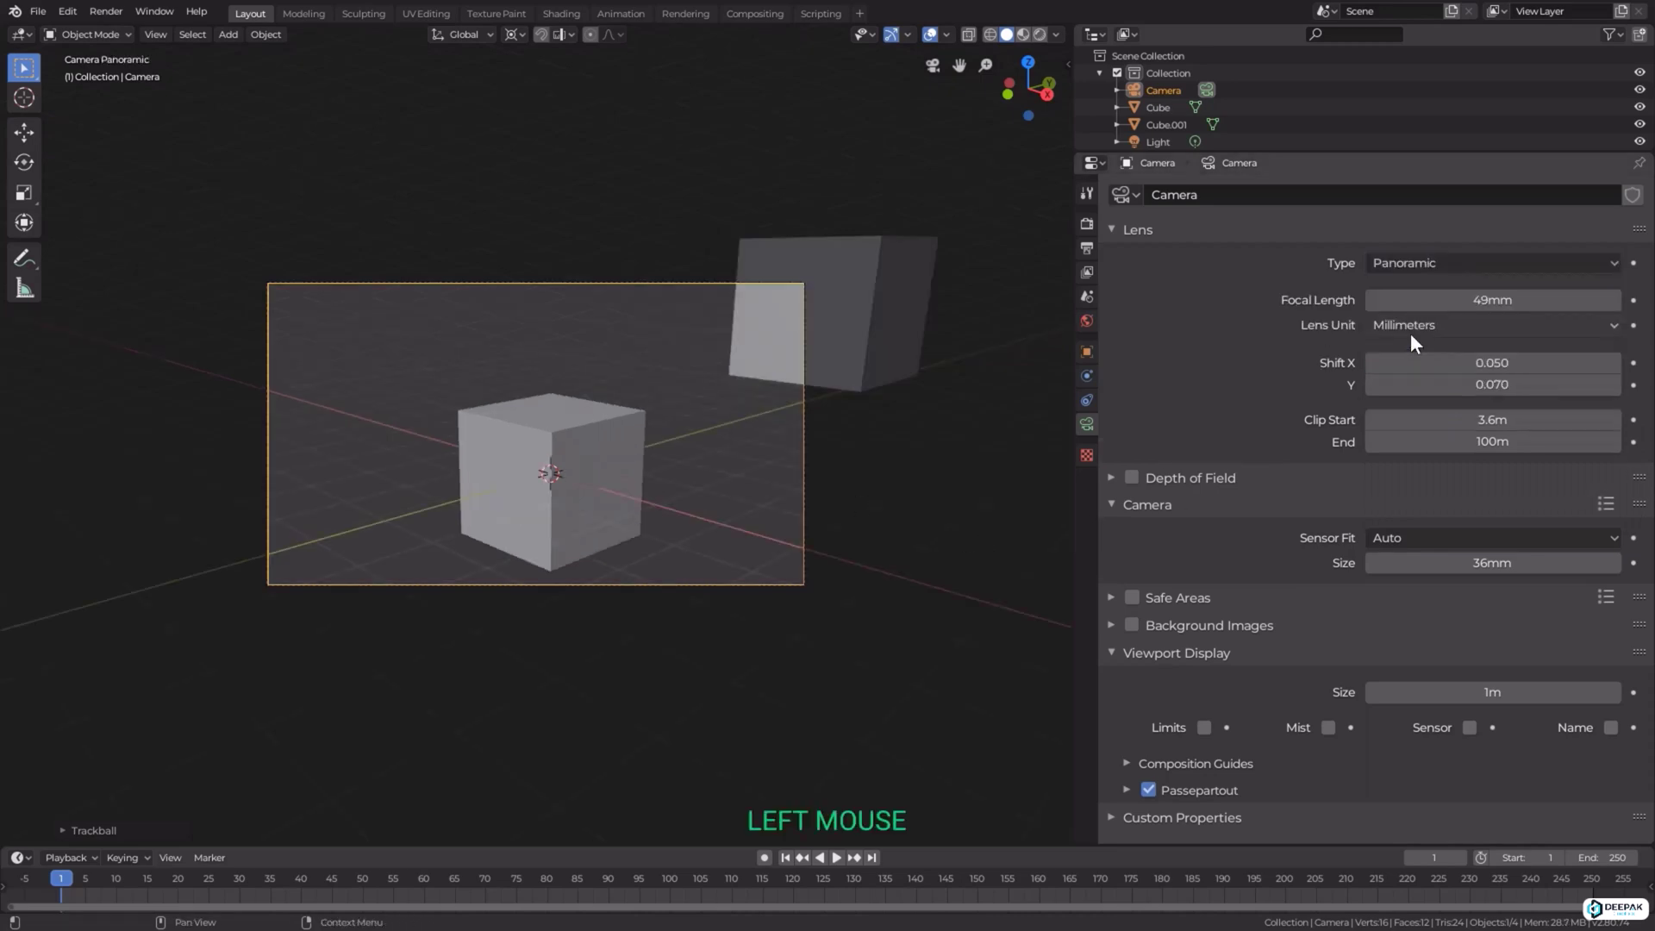
{"action": "mouse_move", "coordinate": [1466, 300]}
{"action": "left_mouse_down"}
{"action": "mouse_move", "coordinate": [1517, 300]}
{"action": "mouse_move", "coordinate": [1448, 300]}
{"action": "left_mouse_up"}
{"action": "left_click", "coordinate": [1425, 264]}
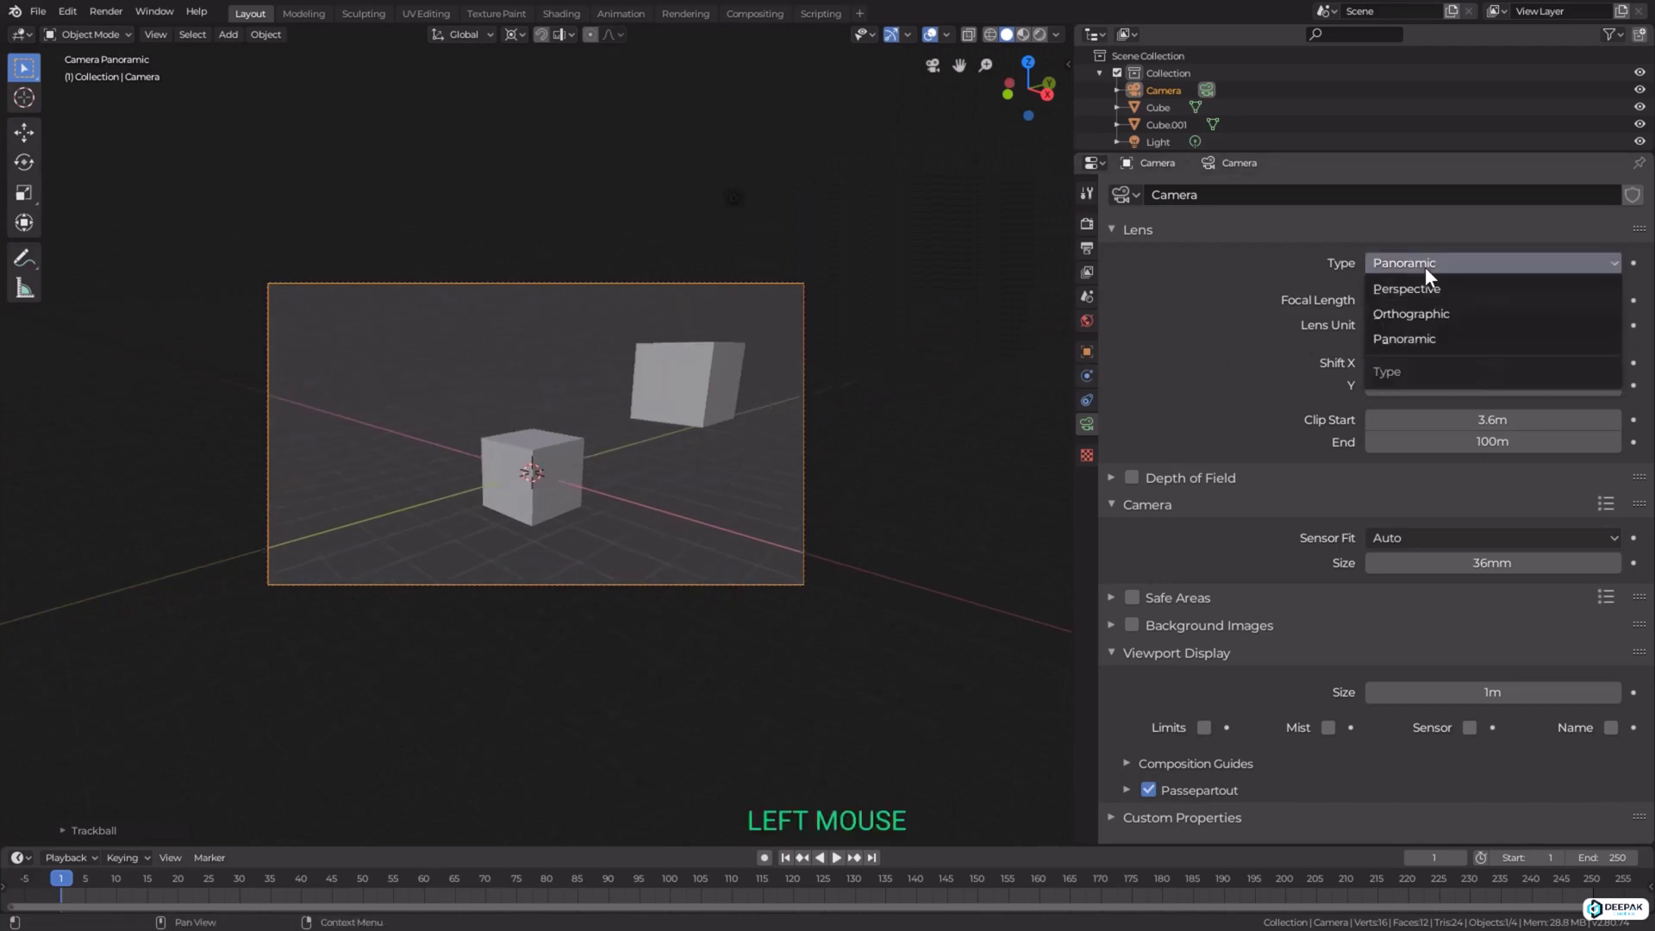
{"action": "left_click", "coordinate": [1420, 295]}
Try Panoramic again with a Shift X change, then return to Perspective at 27mm
{"action": "left_click", "coordinate": [1421, 269]}
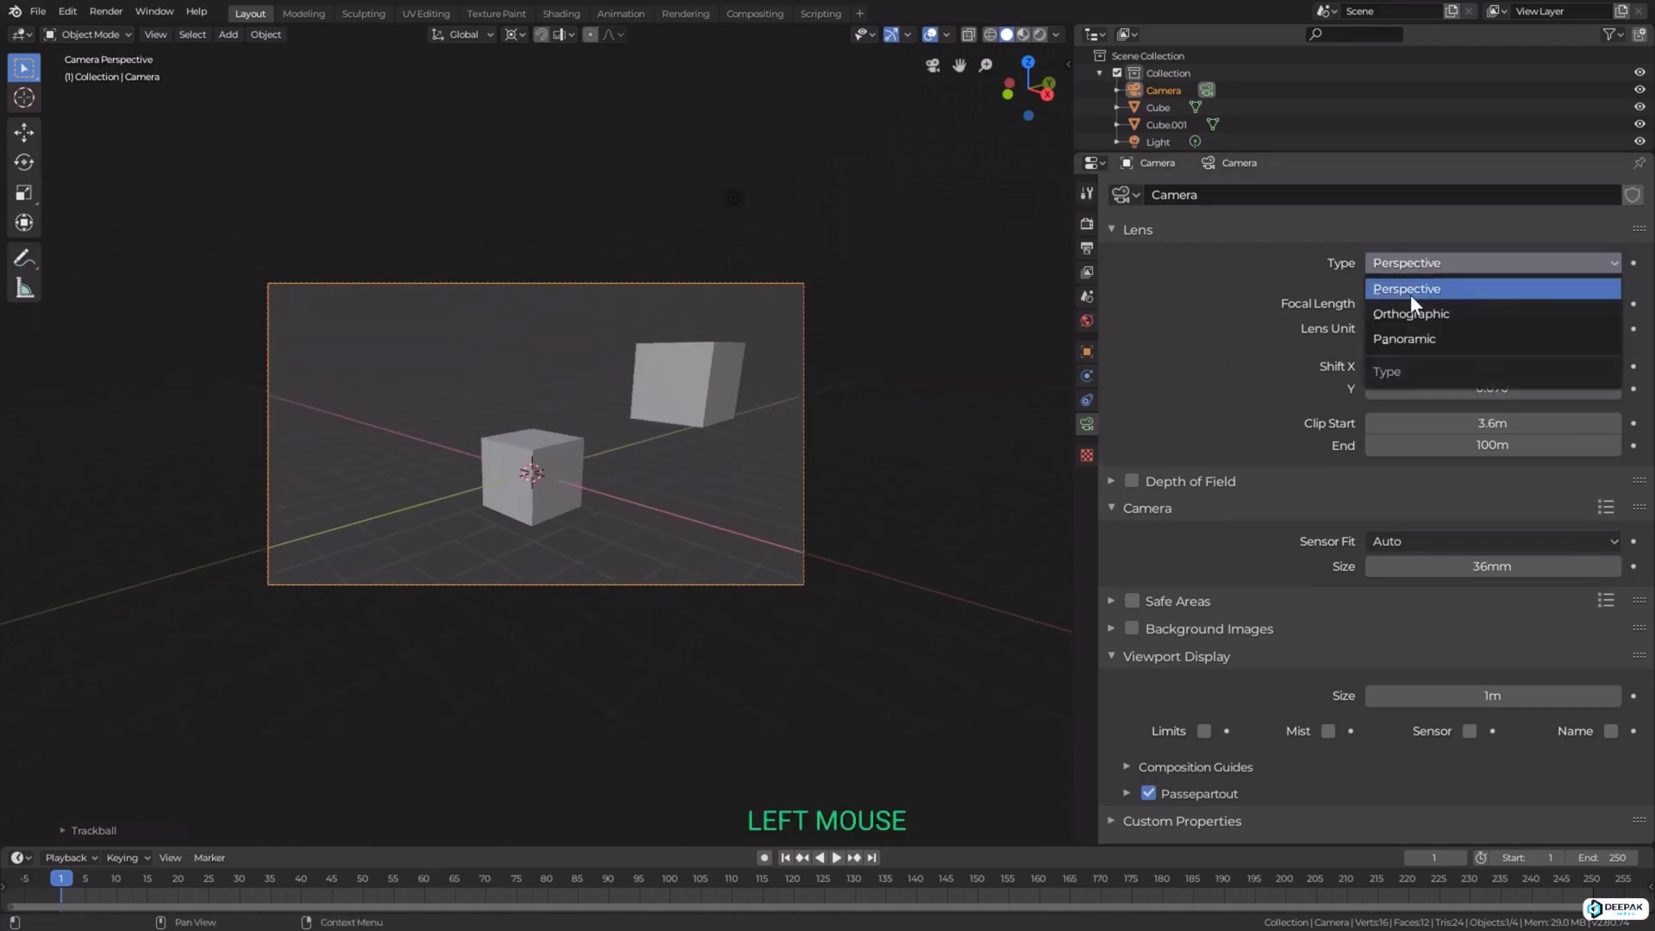
{"action": "left_click", "coordinate": [1419, 344]}
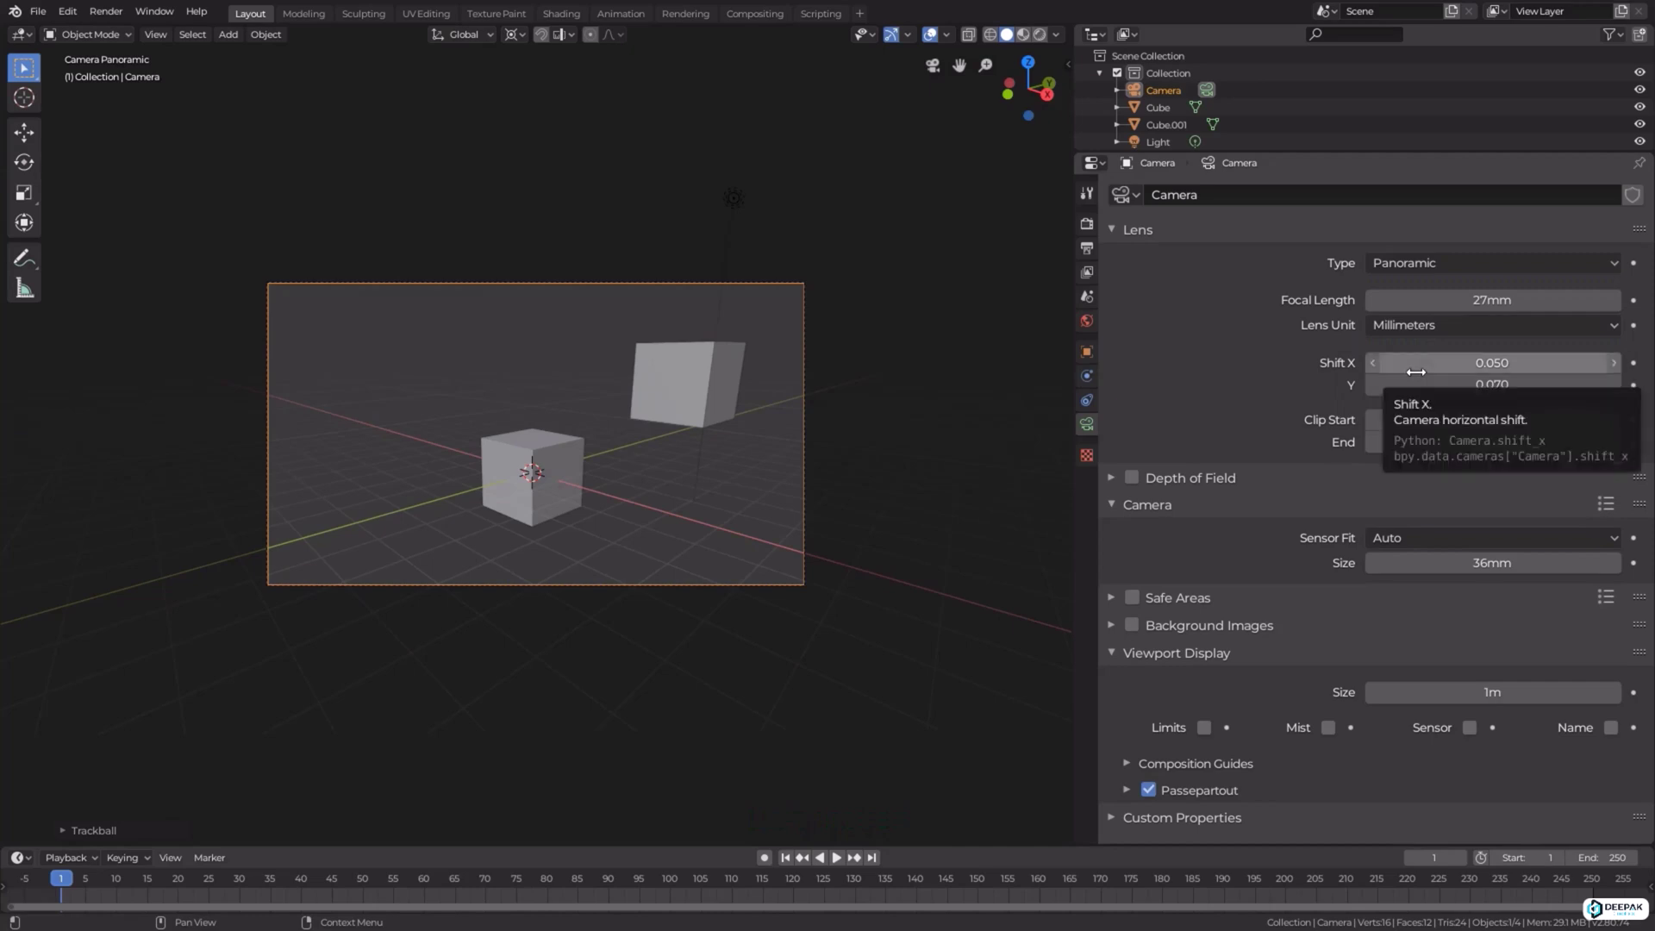
{"action": "left_click_drag", "start_coordinate": [1415, 363], "coordinate": [1493, 363]}
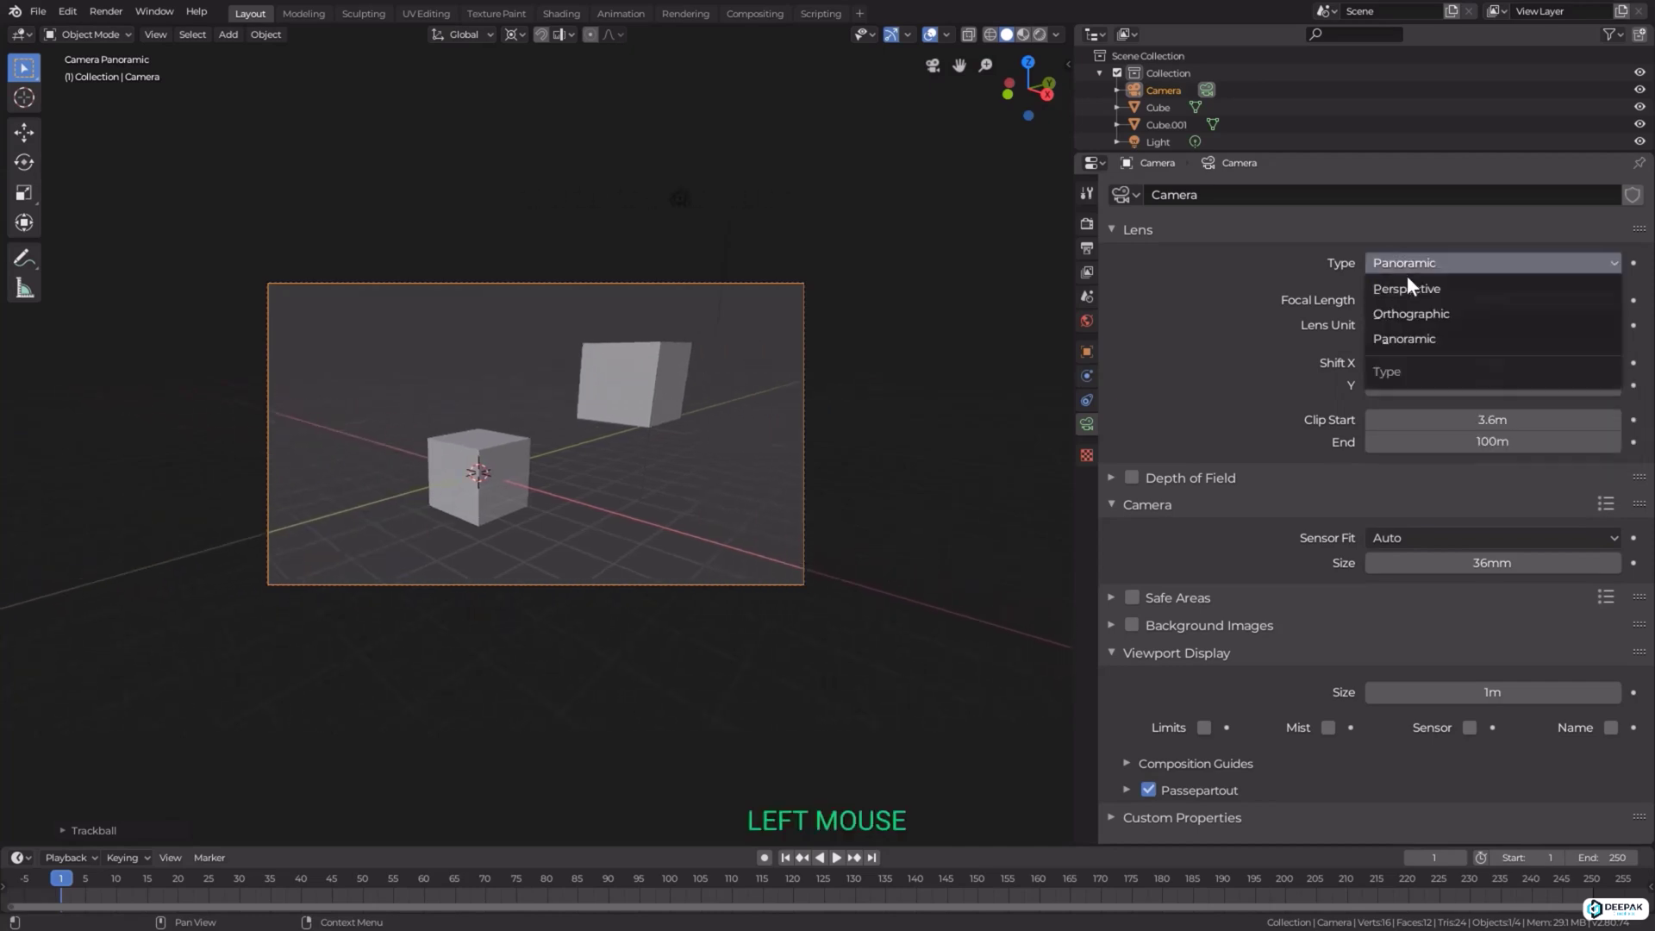
{"action": "left_click", "coordinate": [1407, 288]}
{"action": "mouse_move", "coordinate": [1493, 365]}
{"action": "left_mouse_down"}
{"action": "mouse_move", "coordinate": [1586, 366]}
{"action": "mouse_move", "coordinate": [1500, 366]}
{"action": "left_mouse_up"}
Duplicate the first cube as Cube.002 and view through the camera
{"action": "right_click", "coordinate": [425, 450]}
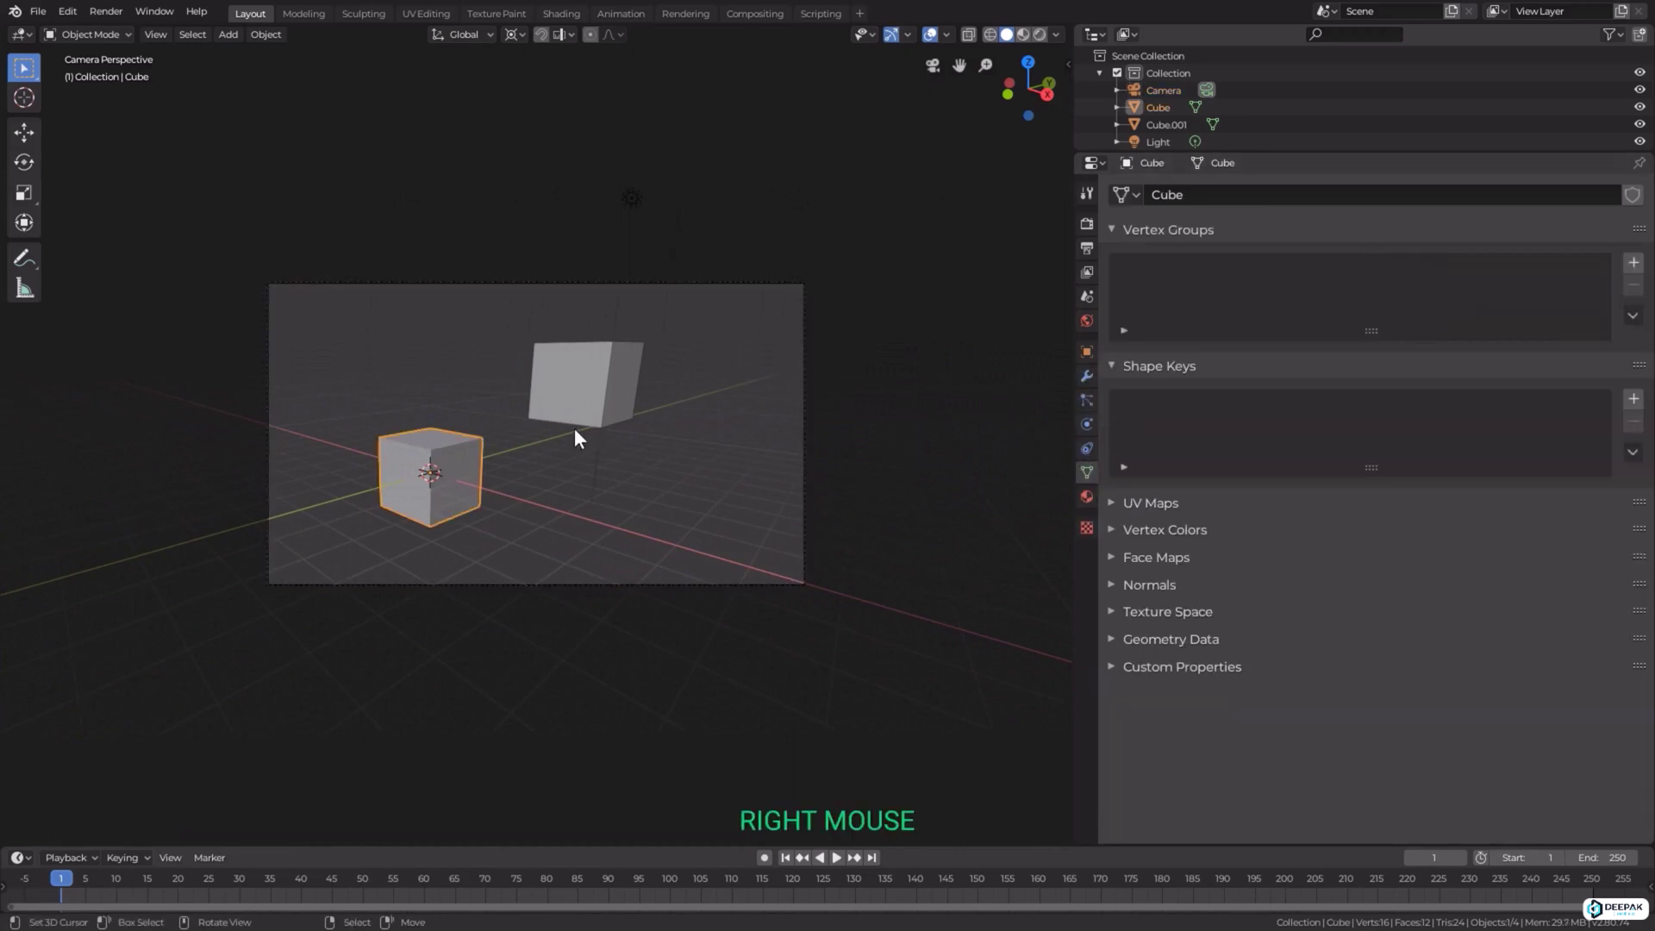
{"action": "middle_click_drag", "start_coordinate": [711, 473], "coordinate": [643, 477]}
{"action": "scroll", "coordinate": [728, 452], "scroll_direction": "down", "scroll_amount": 5}
{"action": "key", "text": "shift+d"}
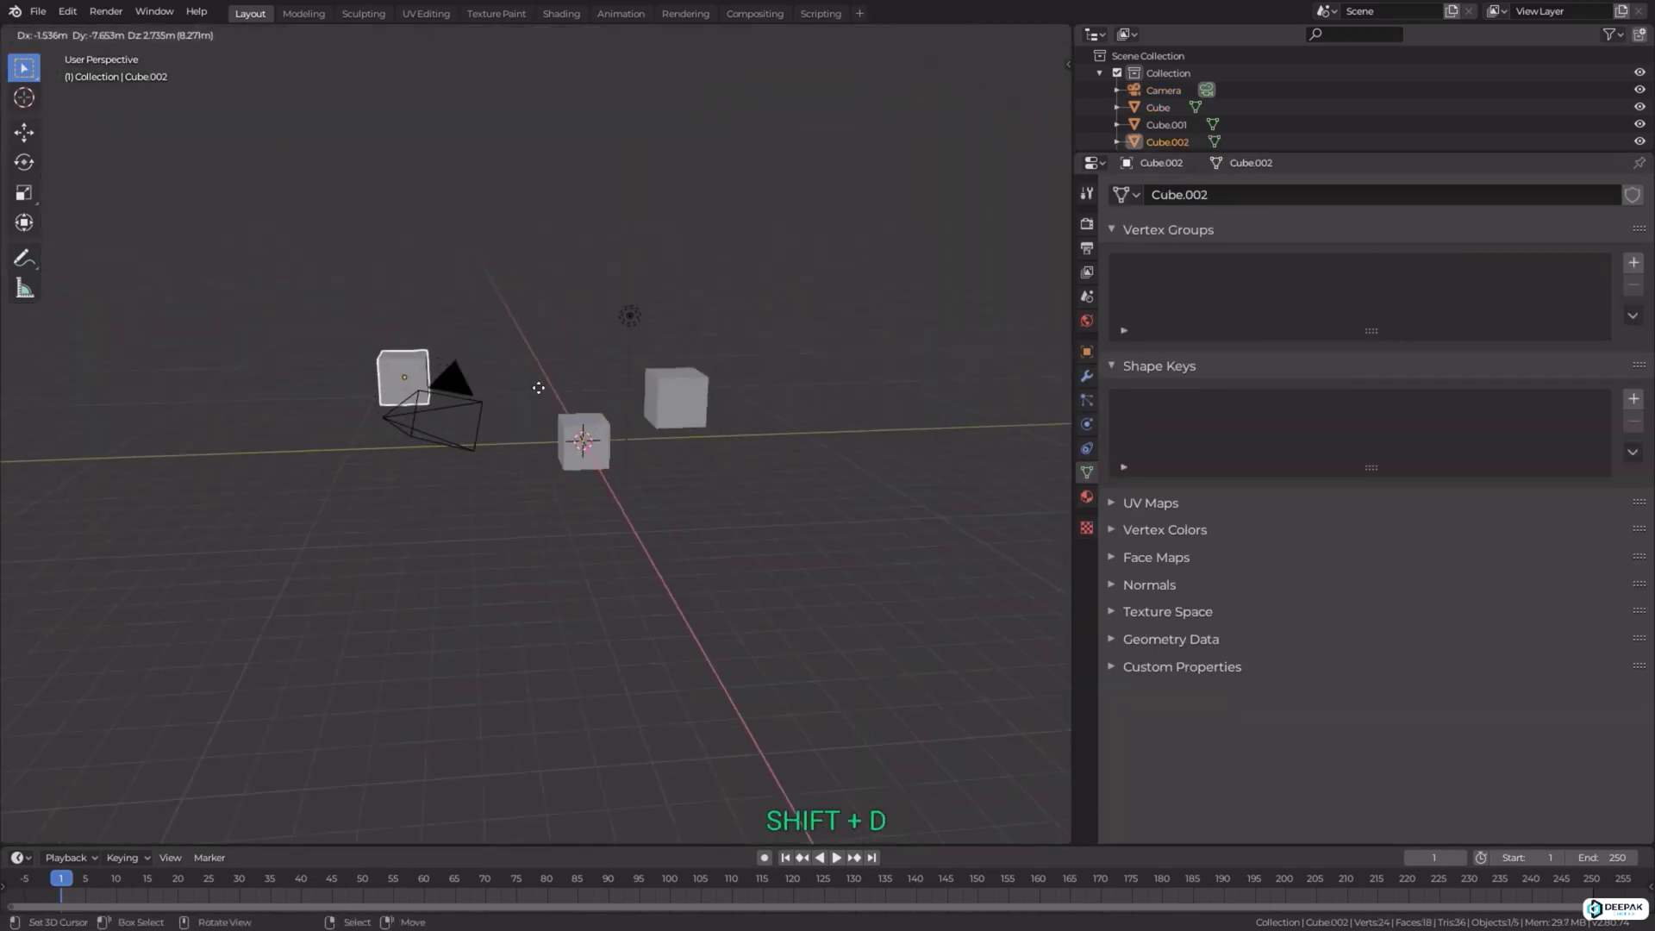
{"action": "left_click", "coordinate": [490, 382]}
{"action": "key", "text": "KP_0"}
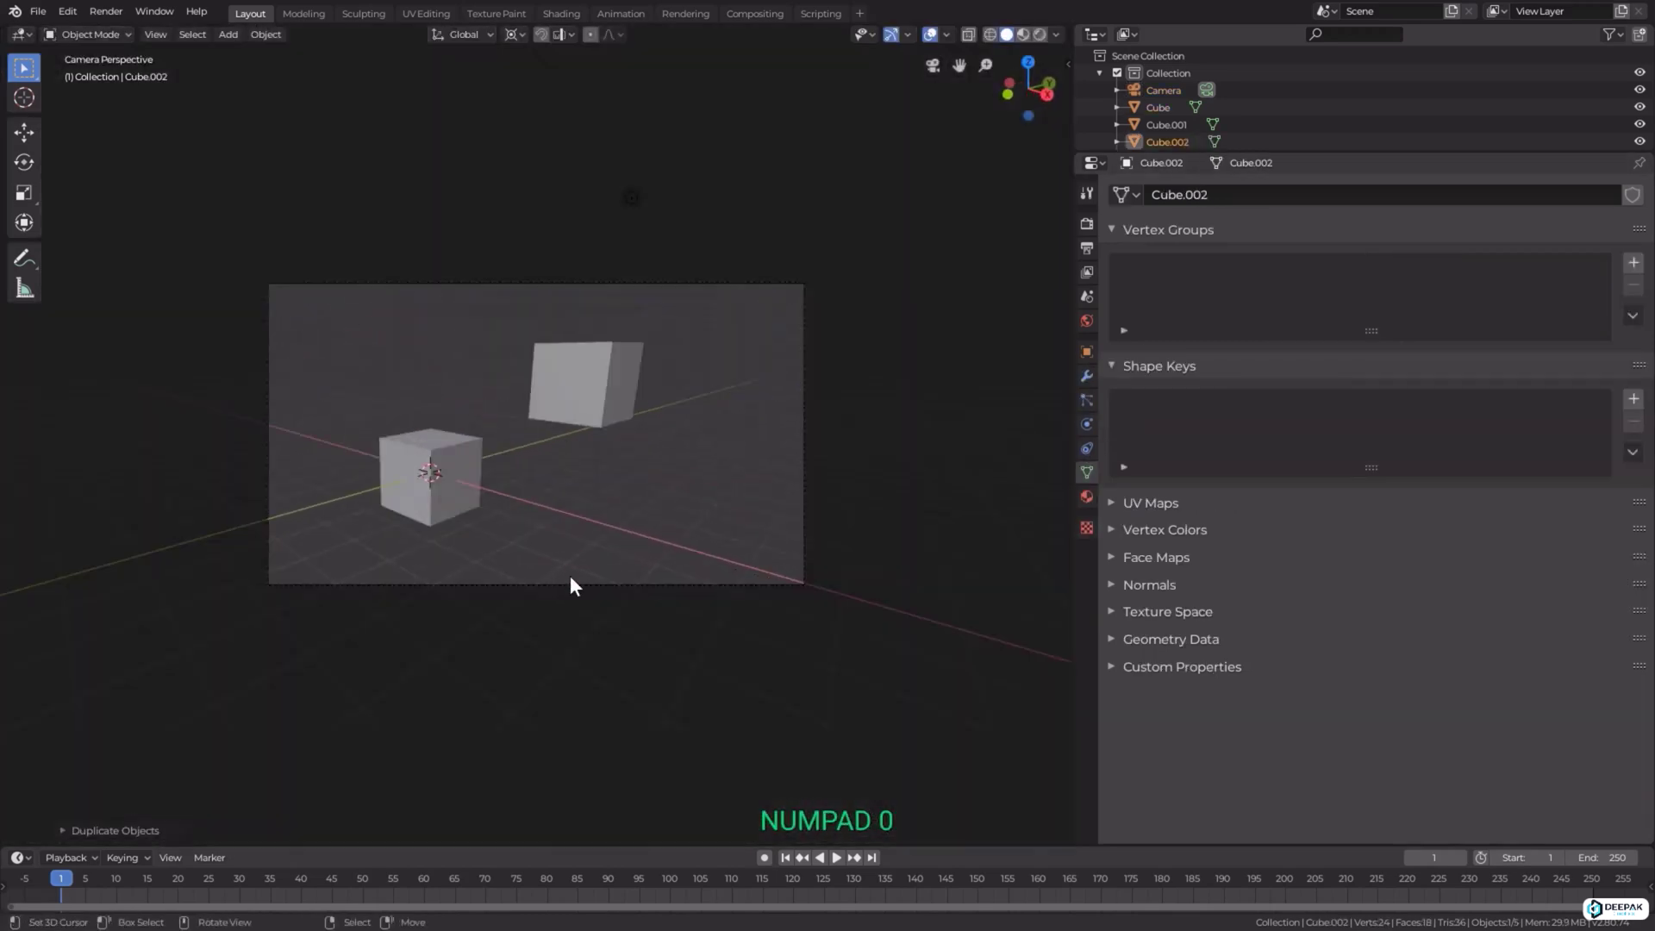
Select the camera, adjust Shift X and set the lens back to Panoramic
{"action": "right_click", "coordinate": [571, 579]}
{"action": "mouse_move", "coordinate": [1479, 368]}
{"action": "left_mouse_down"}
{"action": "mouse_move", "coordinate": [1396, 367]}
{"action": "mouse_move", "coordinate": [1493, 363]}
{"action": "left_mouse_up"}
{"action": "left_click", "coordinate": [1446, 262]}
{"action": "left_click", "coordinate": [1405, 338]}
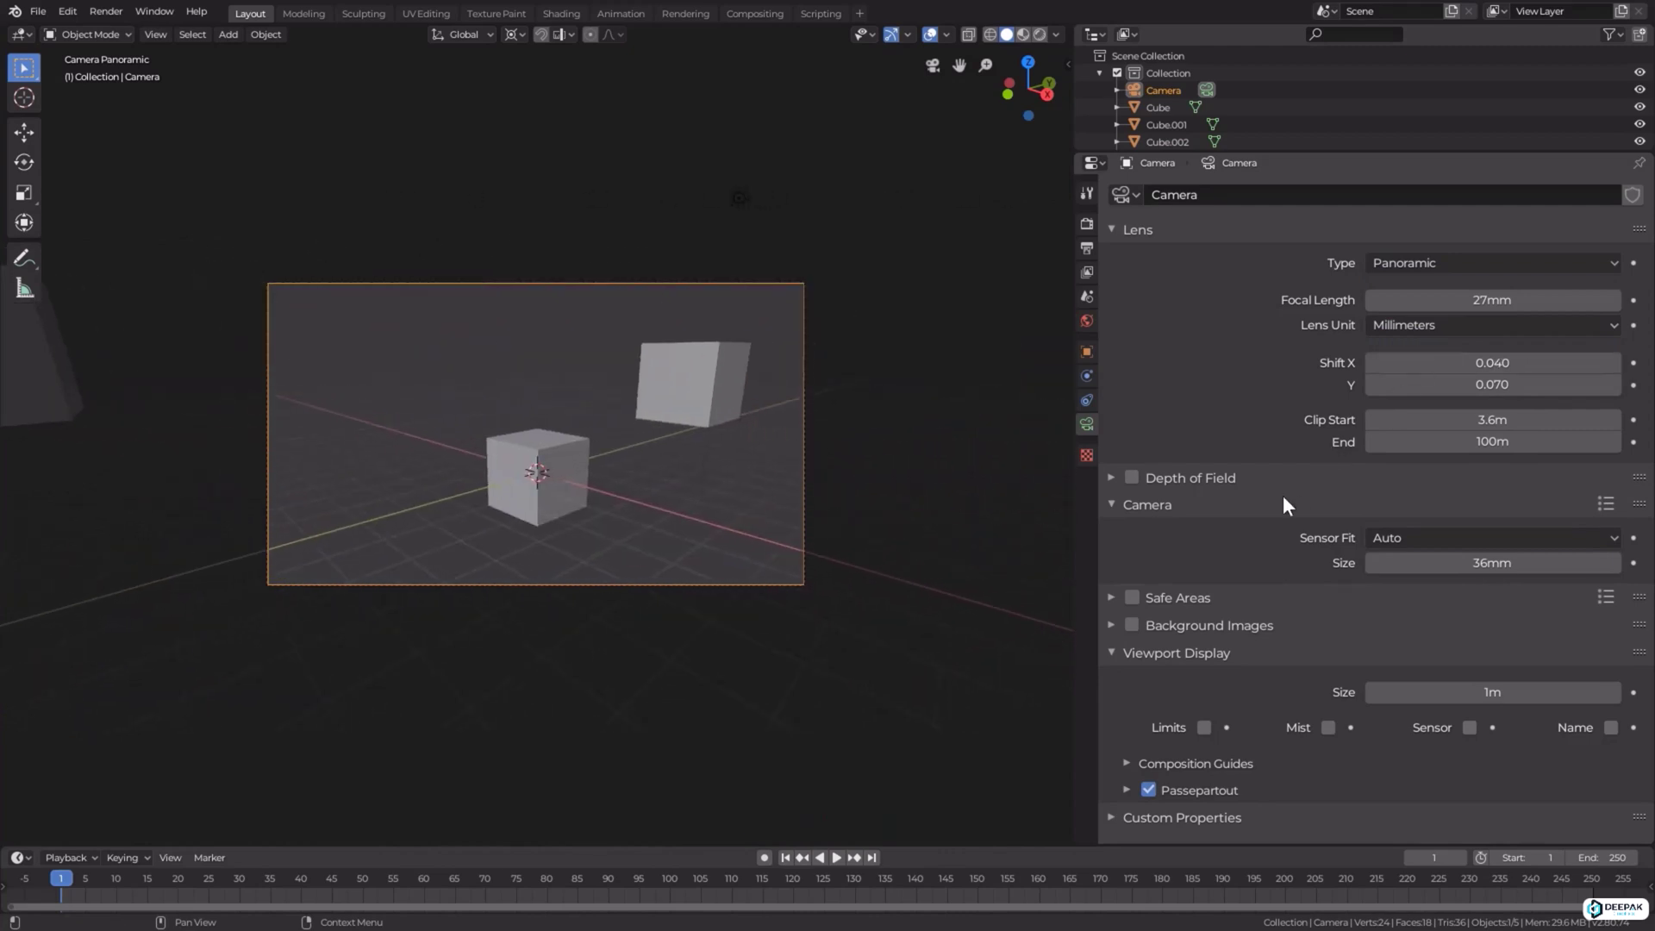
Keep the Panoramic lens at 27mm with a 36mm sensor, cancelling a sensor size change
{"action": "scroll", "coordinate": [1368, 583], "scroll_direction": "down", "scroll_amount": 2}
{"action": "left_click", "coordinate": [1393, 264]}
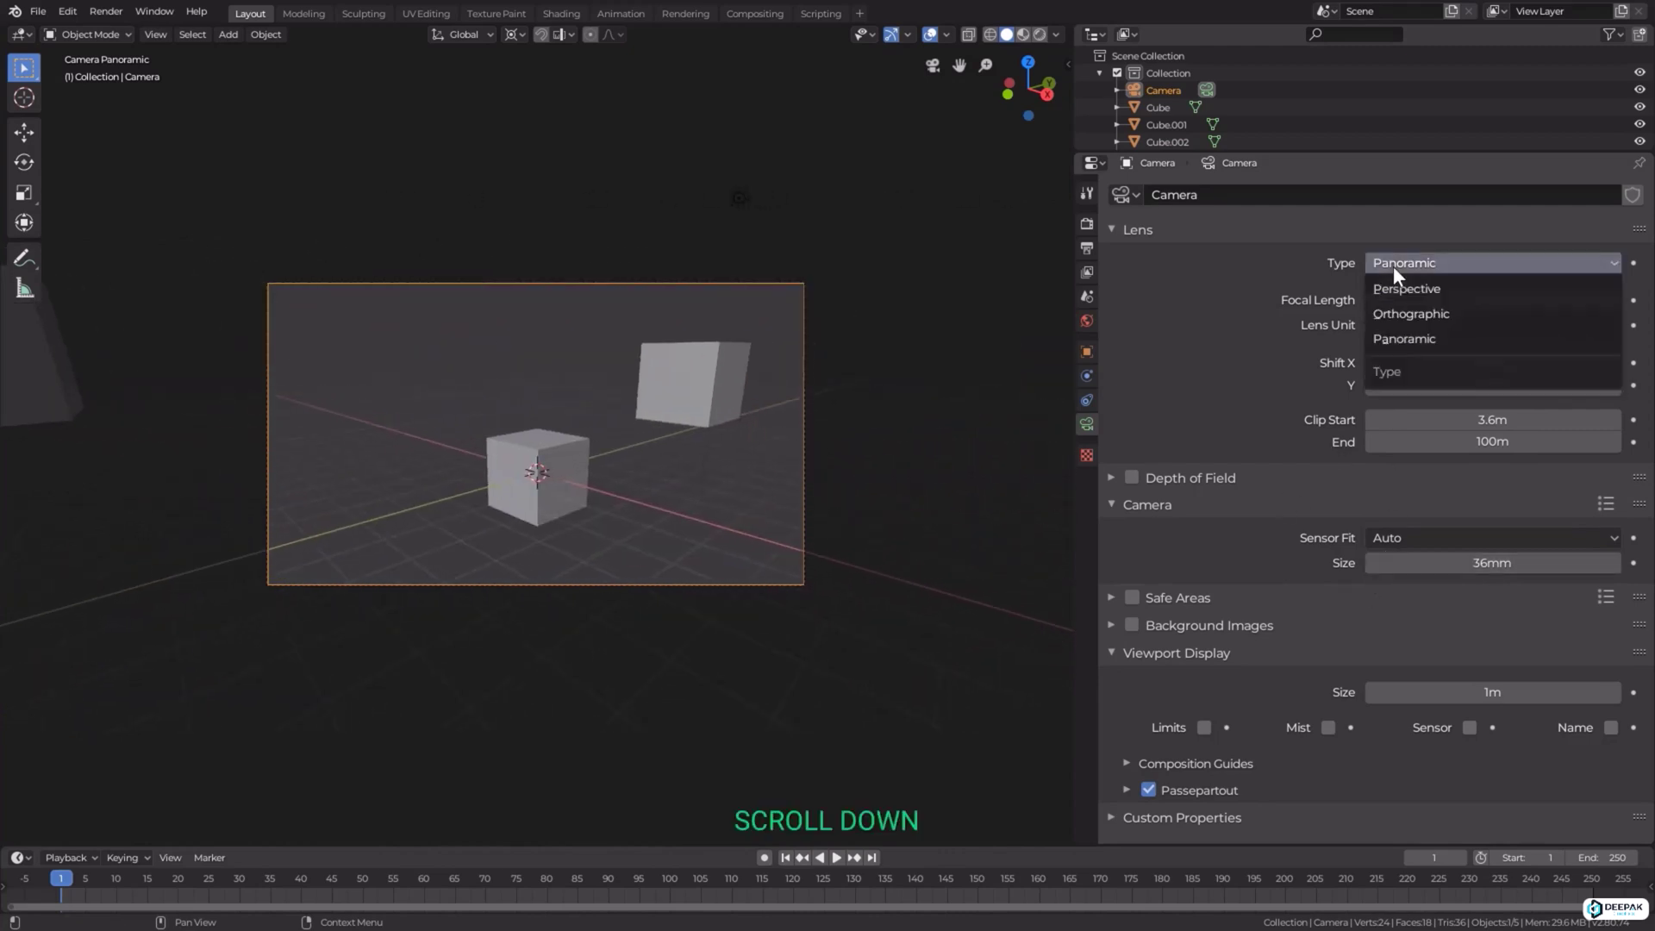
{"action": "left_click", "coordinate": [1415, 334]}
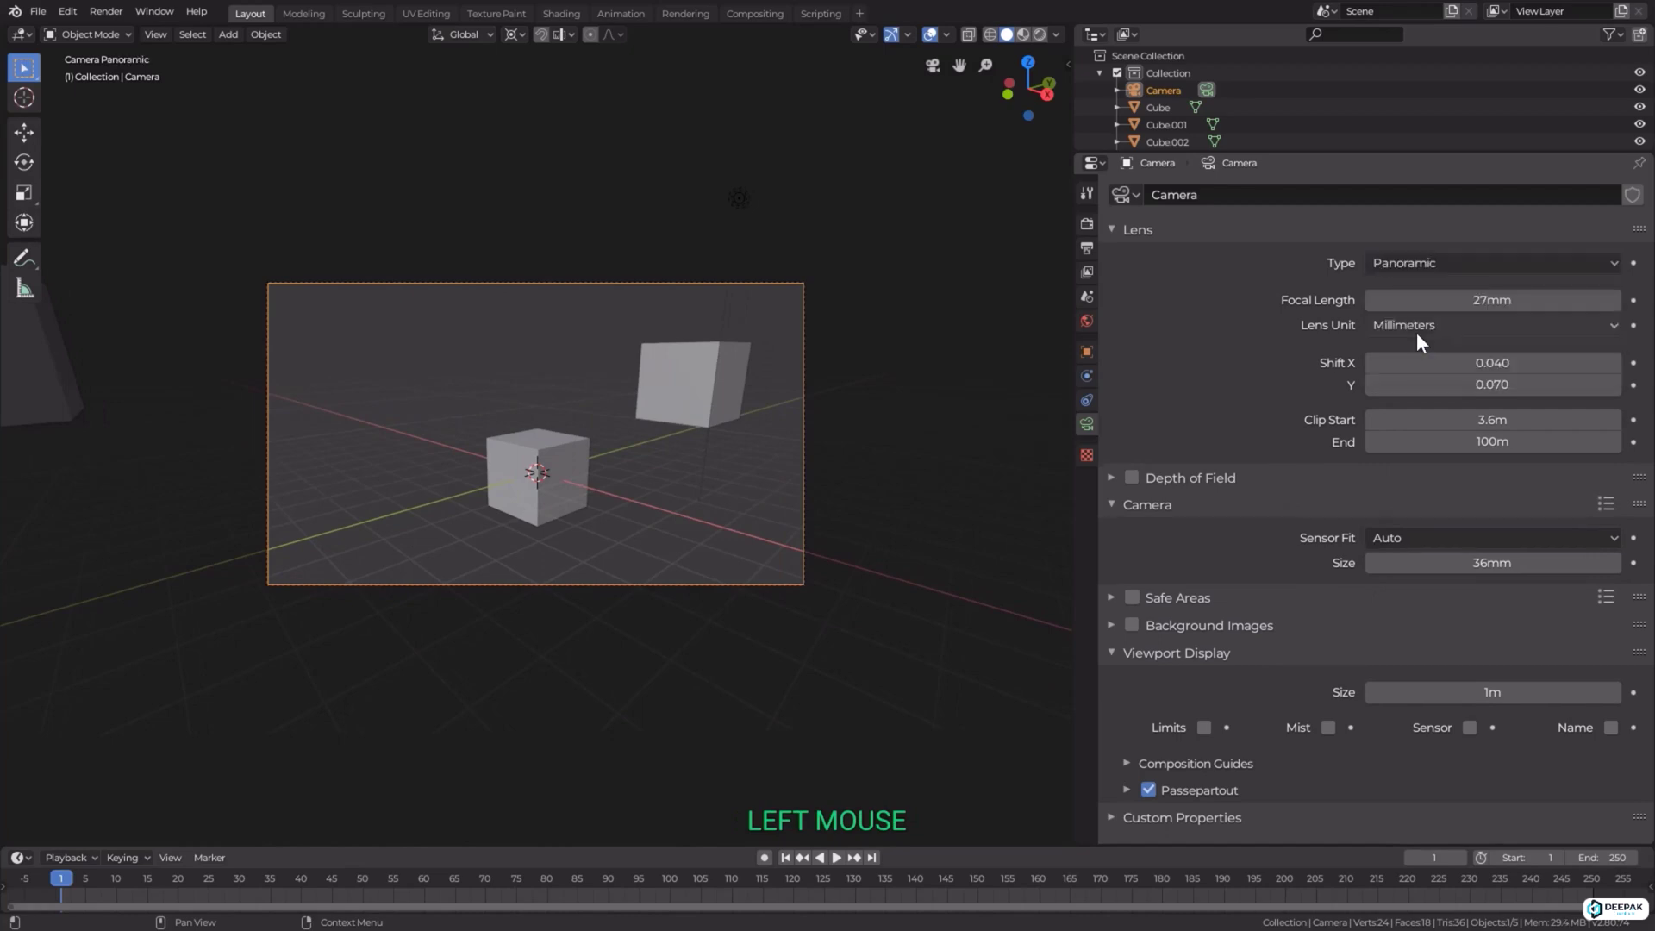
{"action": "key", "text": "F11"}
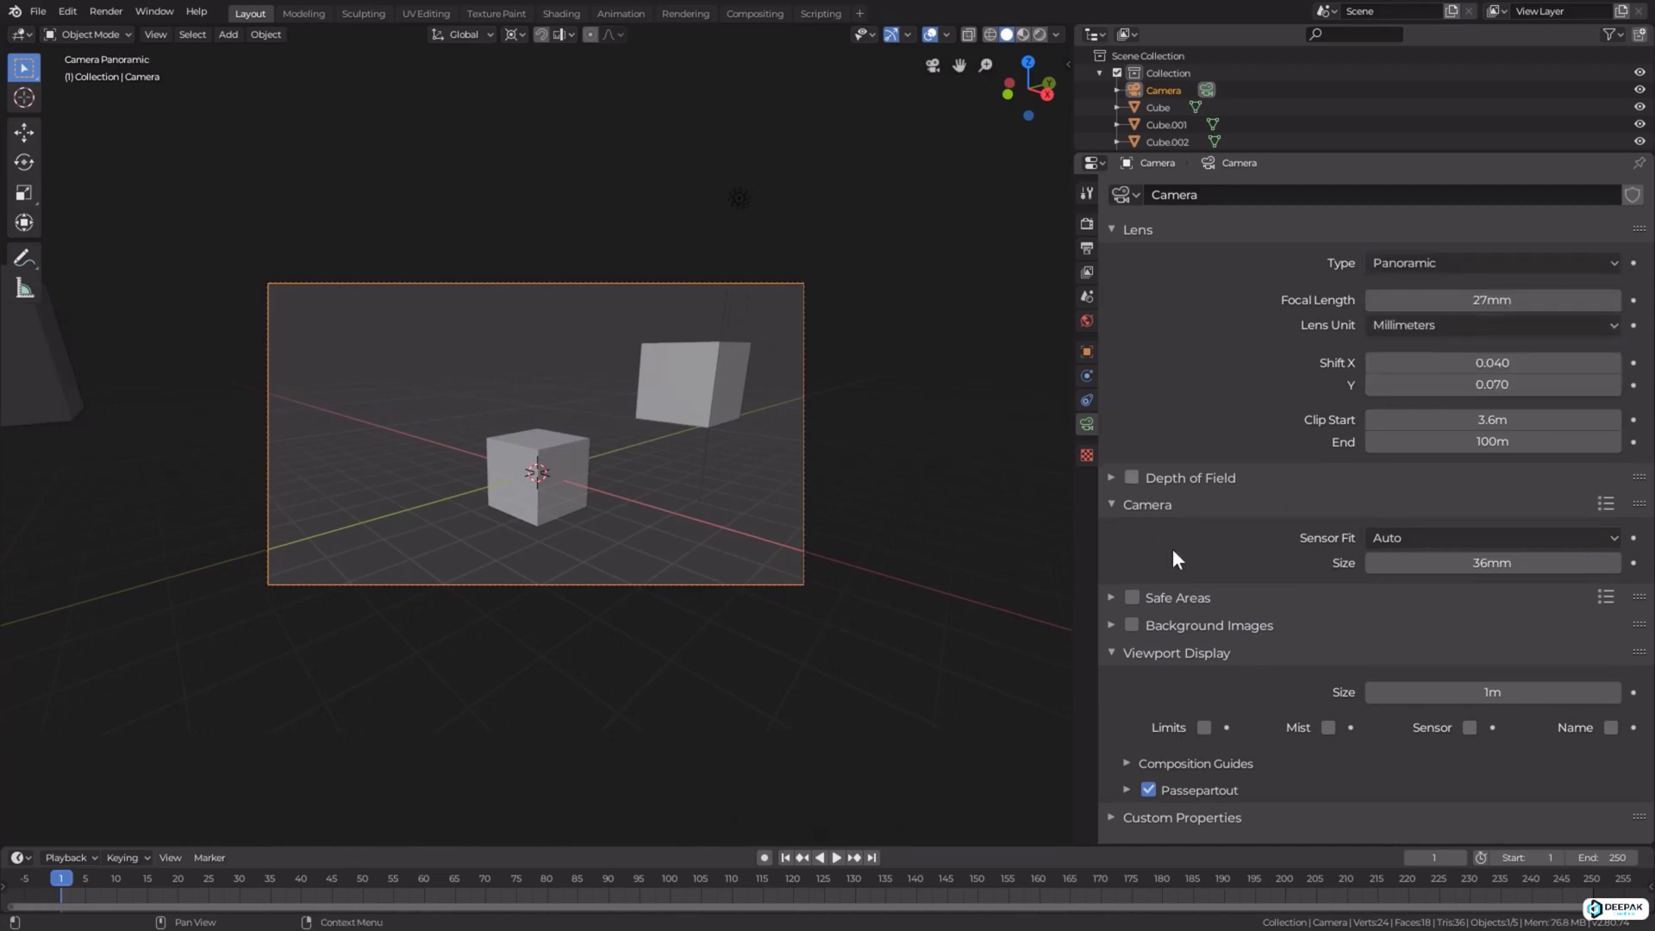
{"action": "mouse_move", "coordinate": [1388, 562]}
{"action": "left_mouse_down"}
{"action": "mouse_move", "coordinate": [1448, 562]}
{"action": "mouse_move", "coordinate": [1414, 562]}
{"action": "left_mouse_up"}
{"action": "key", "text": "Escape"}
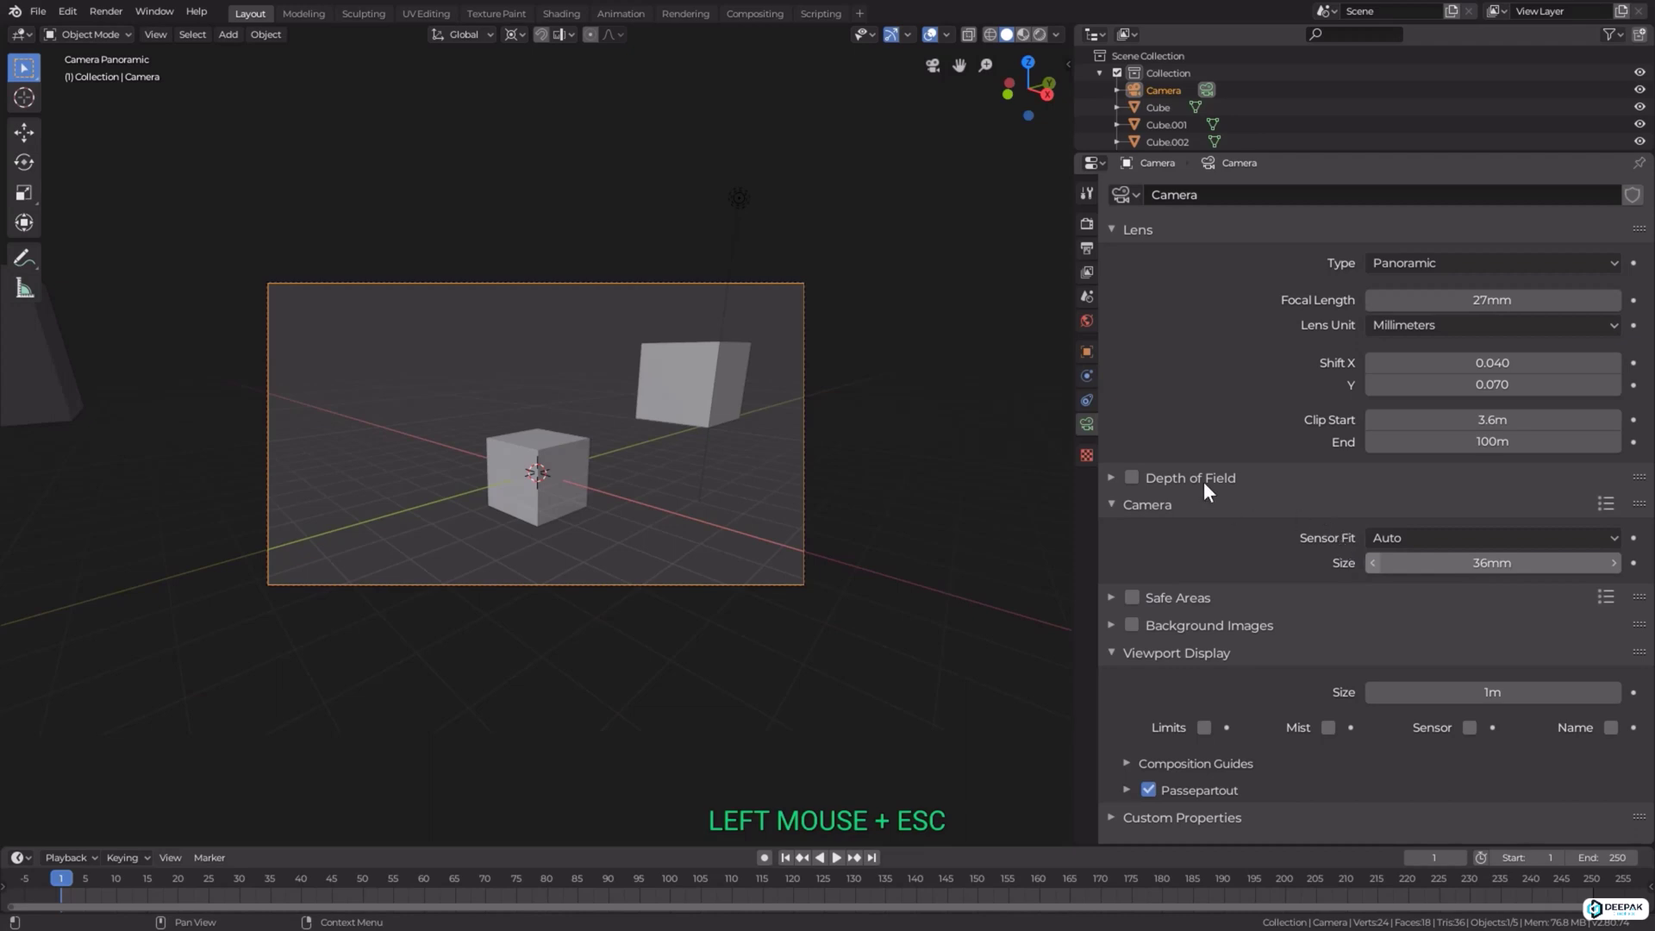
{"action": "scroll", "coordinate": [1154, 771], "scroll_direction": "down", "scroll_amount": 2}
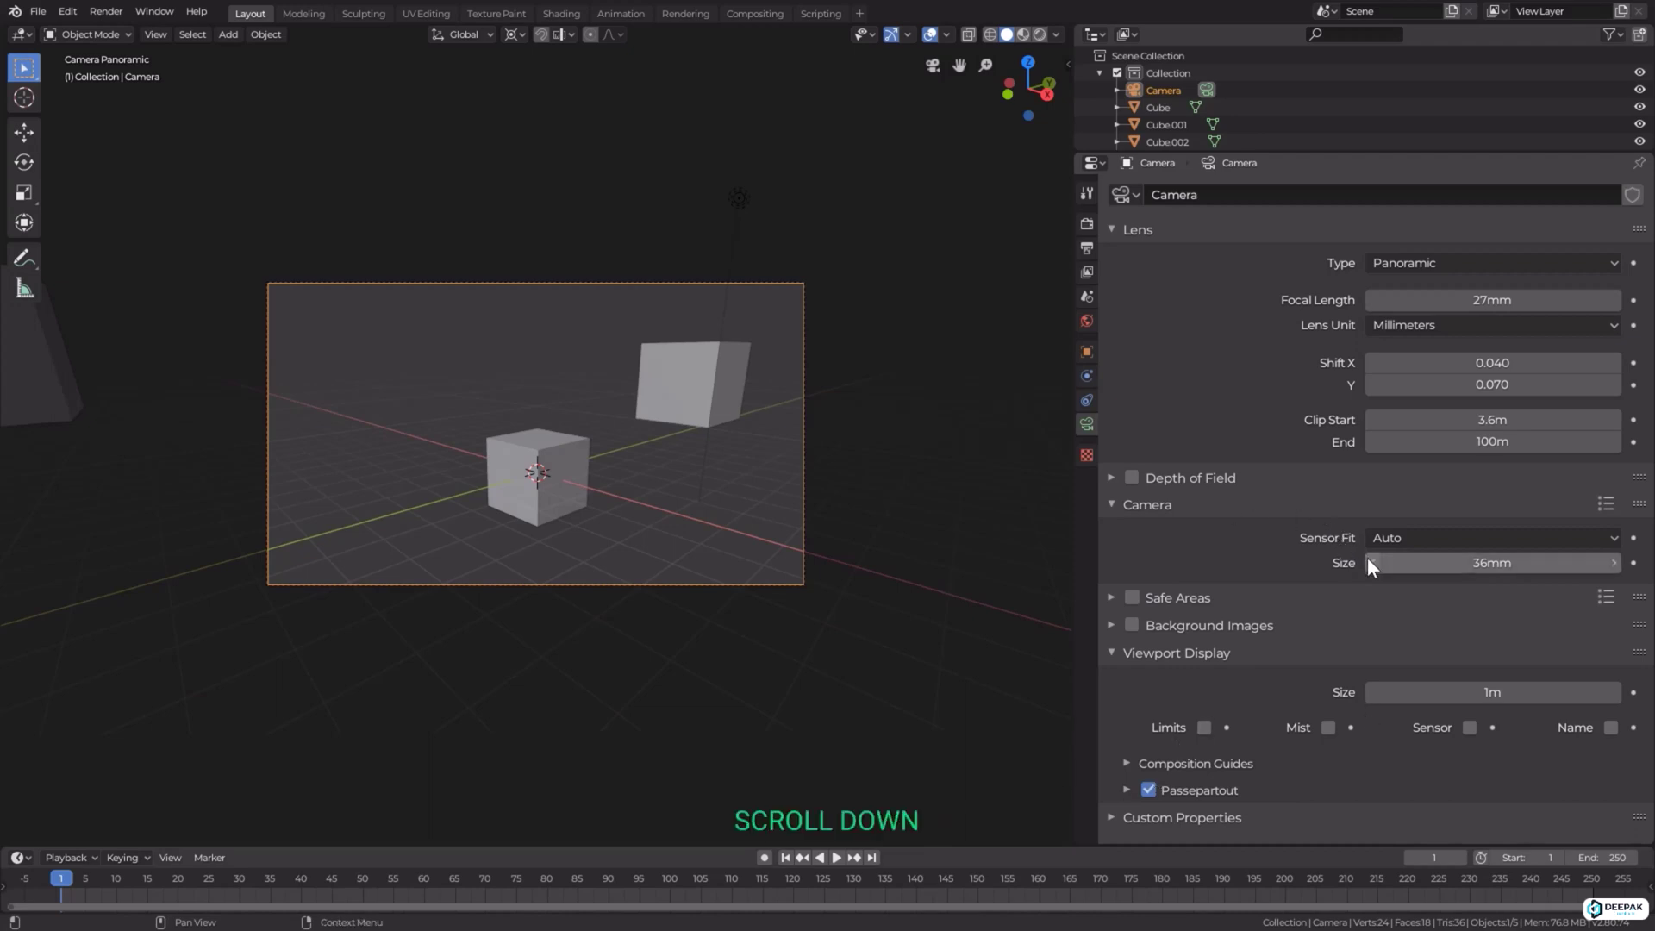
{"action": "scroll", "coordinate": [1202, 556], "scroll_direction": "up", "scroll_amount": 2}
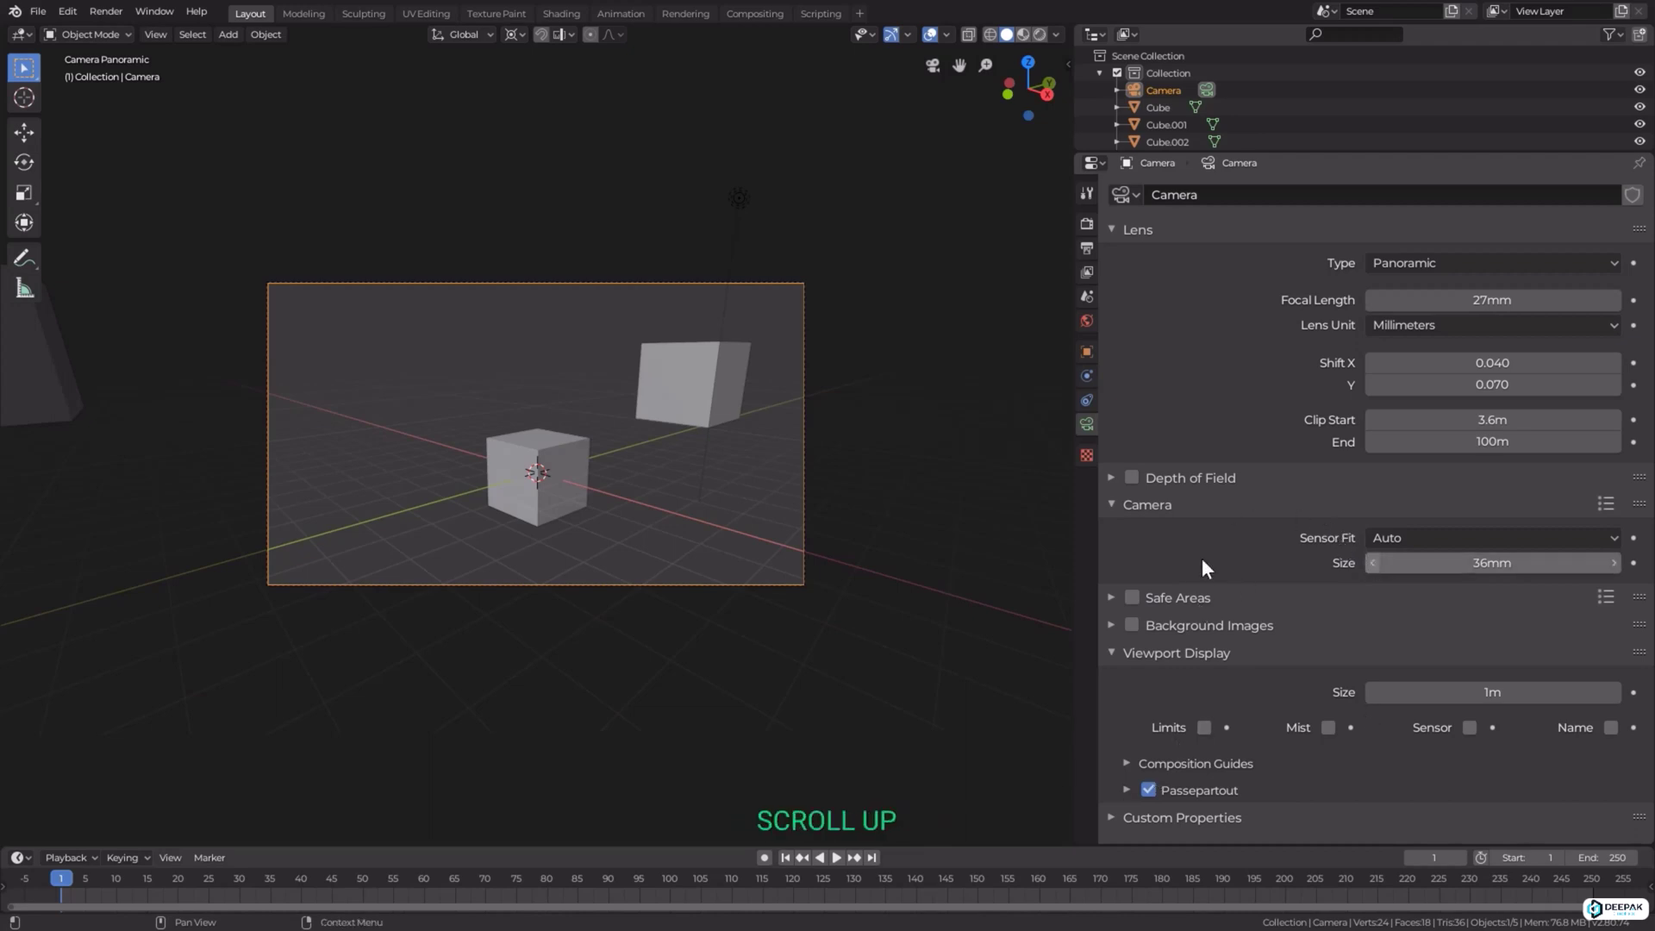
Switch the scene's render engine to Cycles
{"action": "left_click", "coordinate": [1083, 226]}
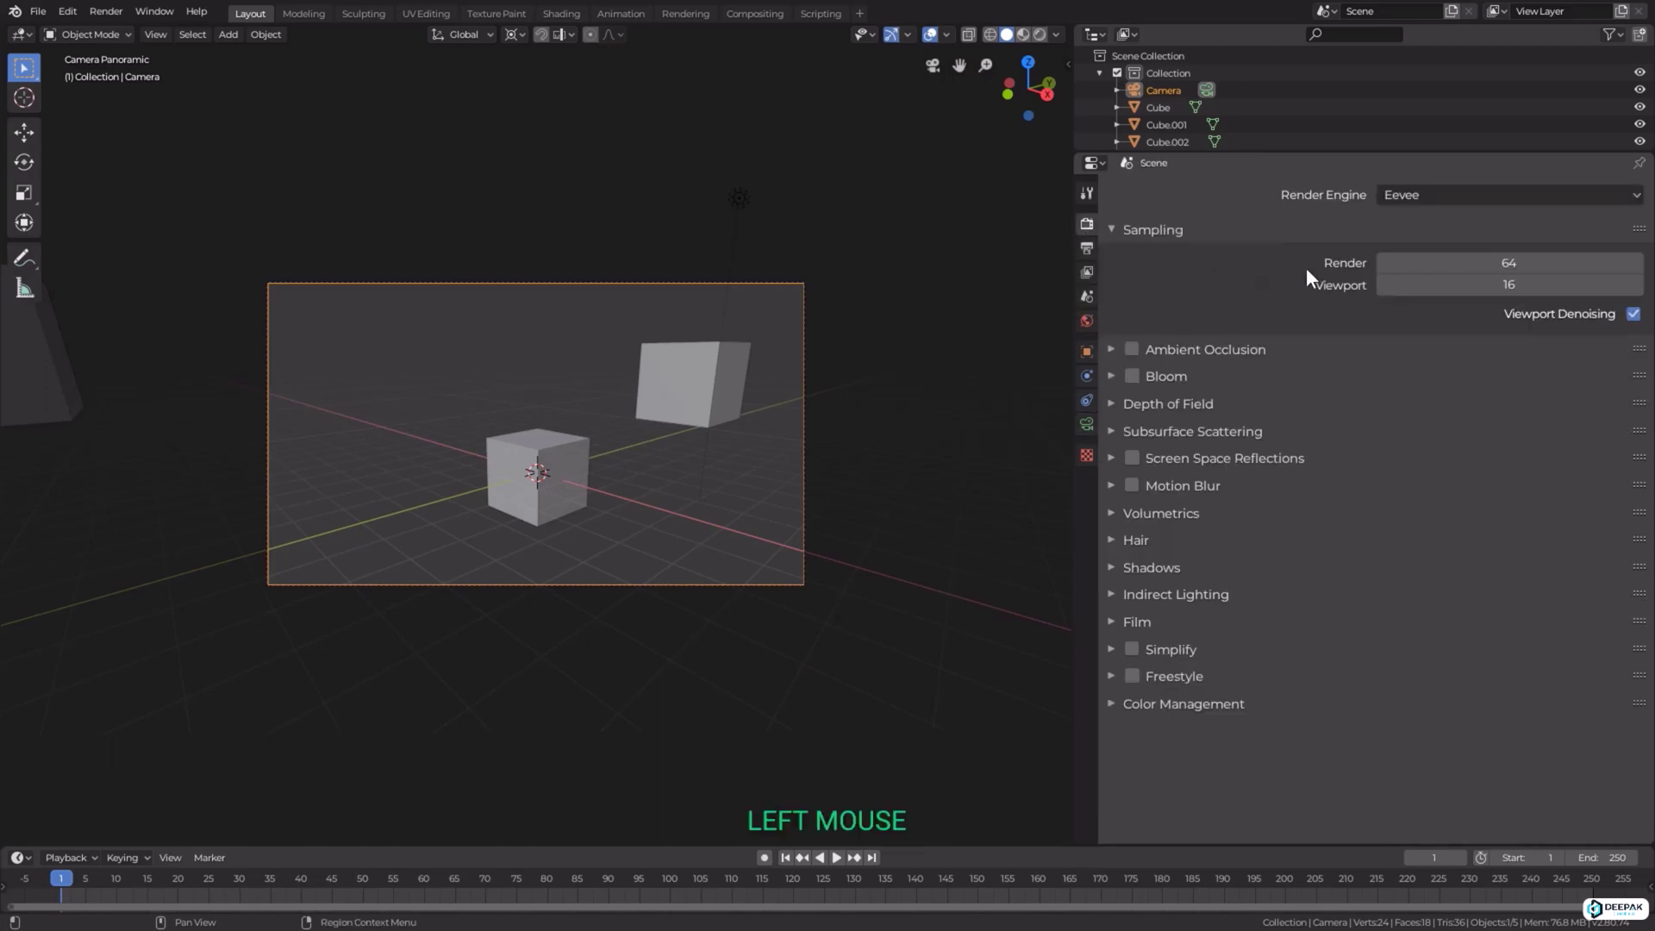
{"action": "left_click", "coordinate": [1457, 195]}
{"action": "left_click", "coordinate": [1434, 269]}
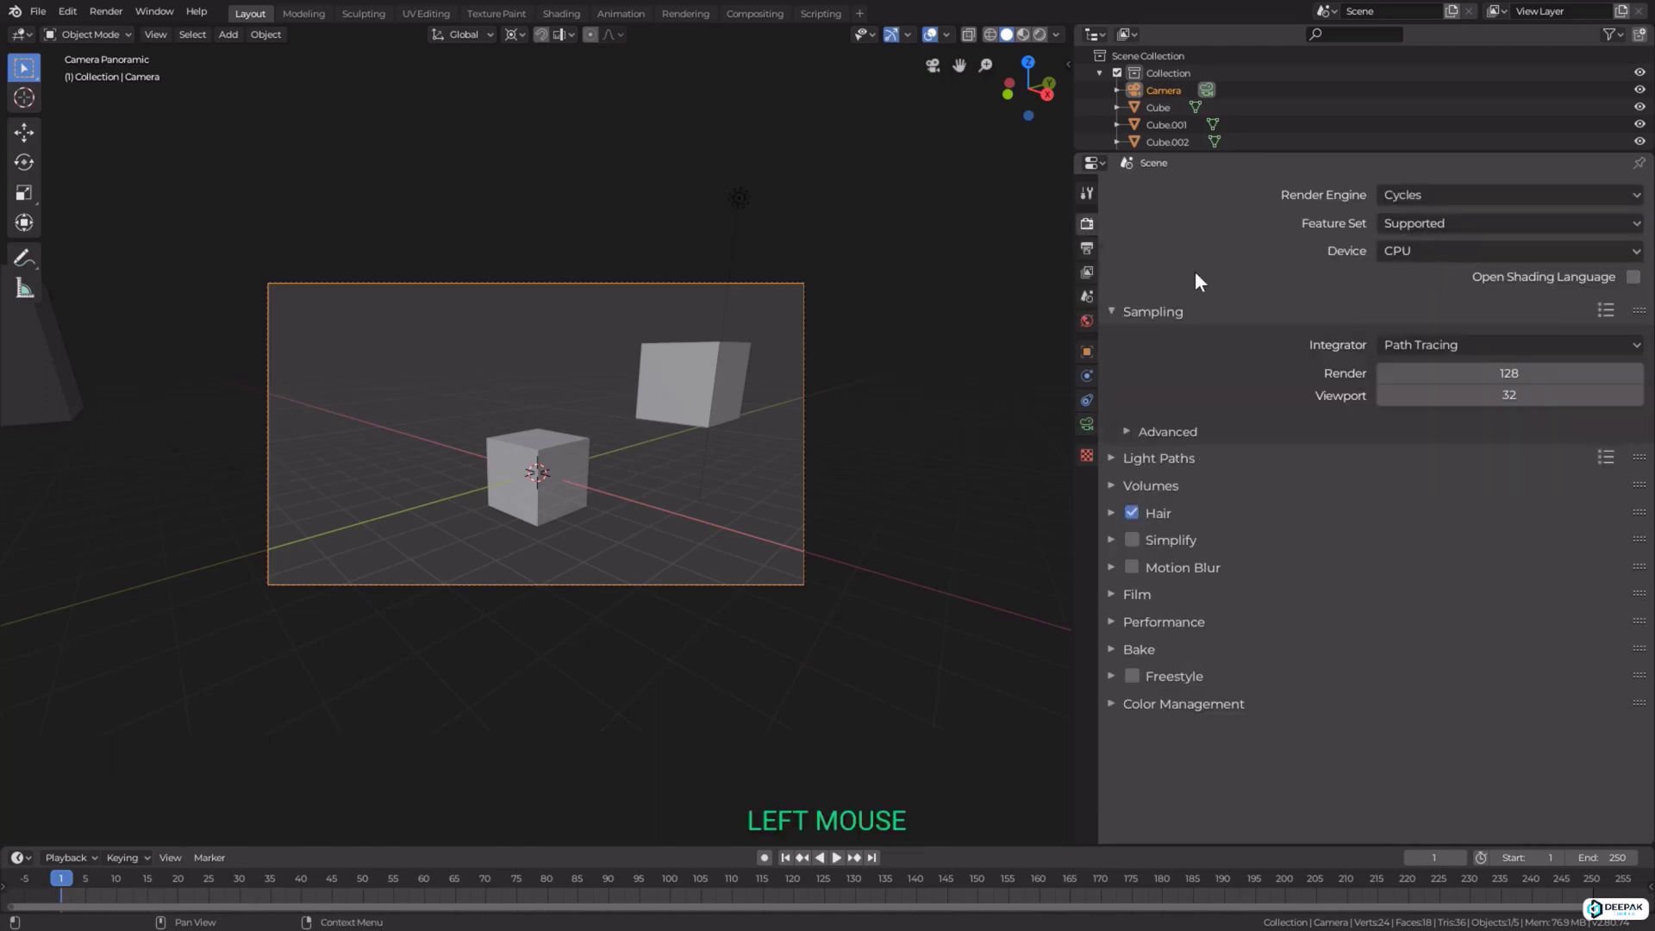
Set the camera's panorama type to Equirectangular
{"action": "left_click", "coordinate": [1089, 423]}
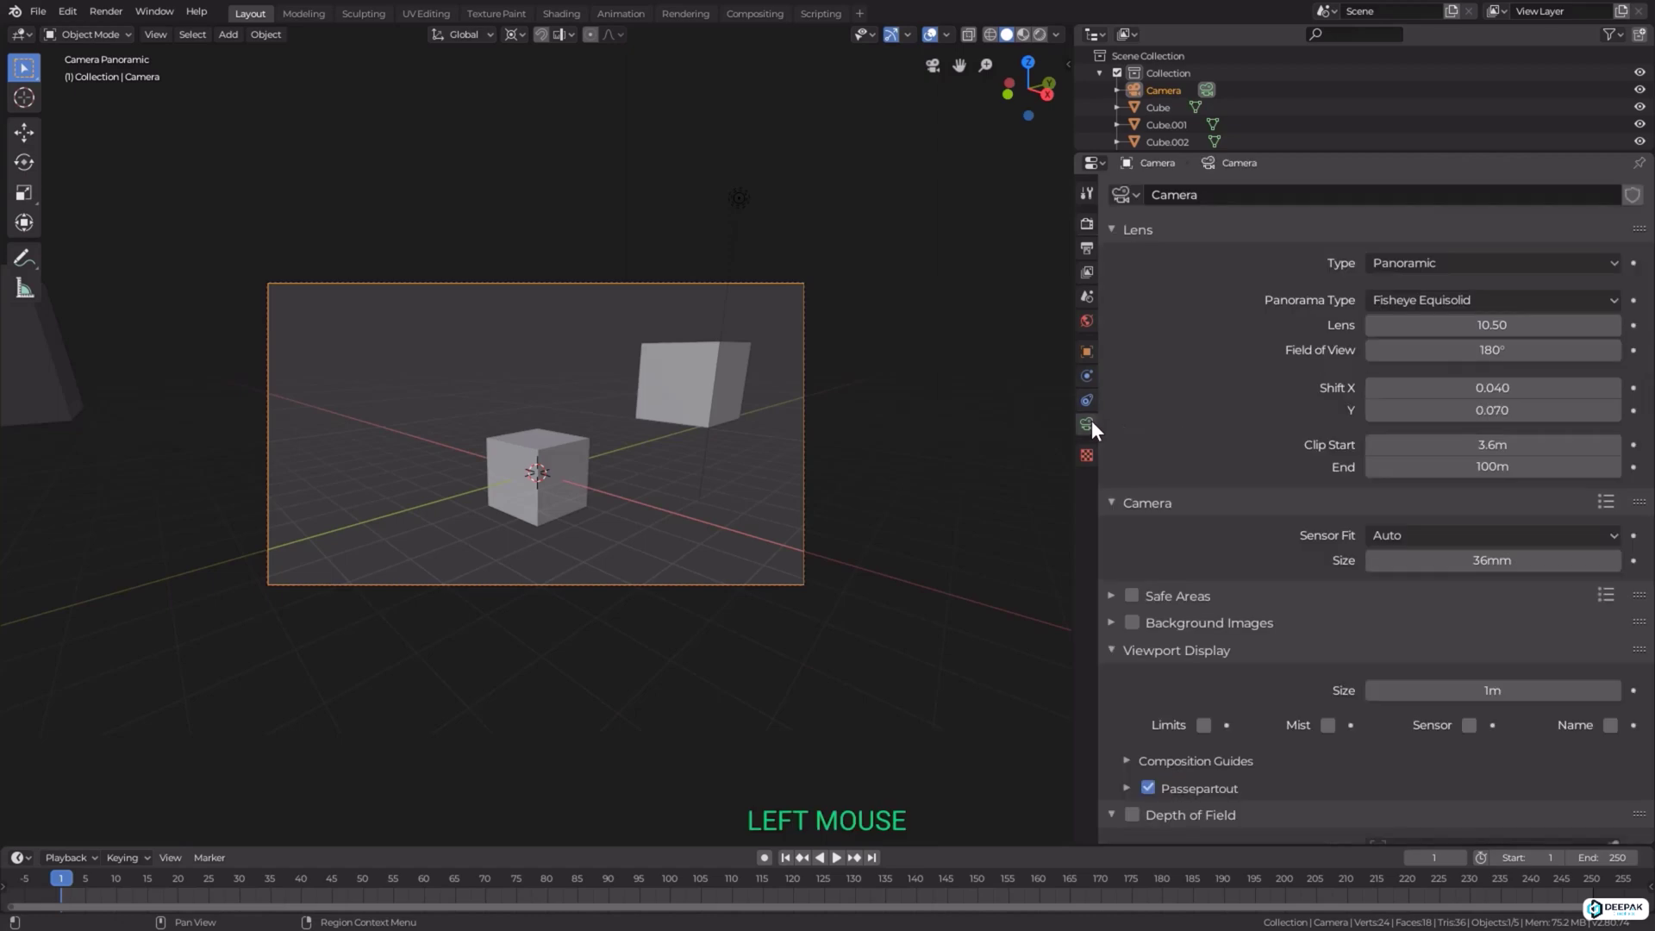
{"action": "left_click", "coordinate": [1393, 297]}
{"action": "left_click", "coordinate": [1397, 324]}
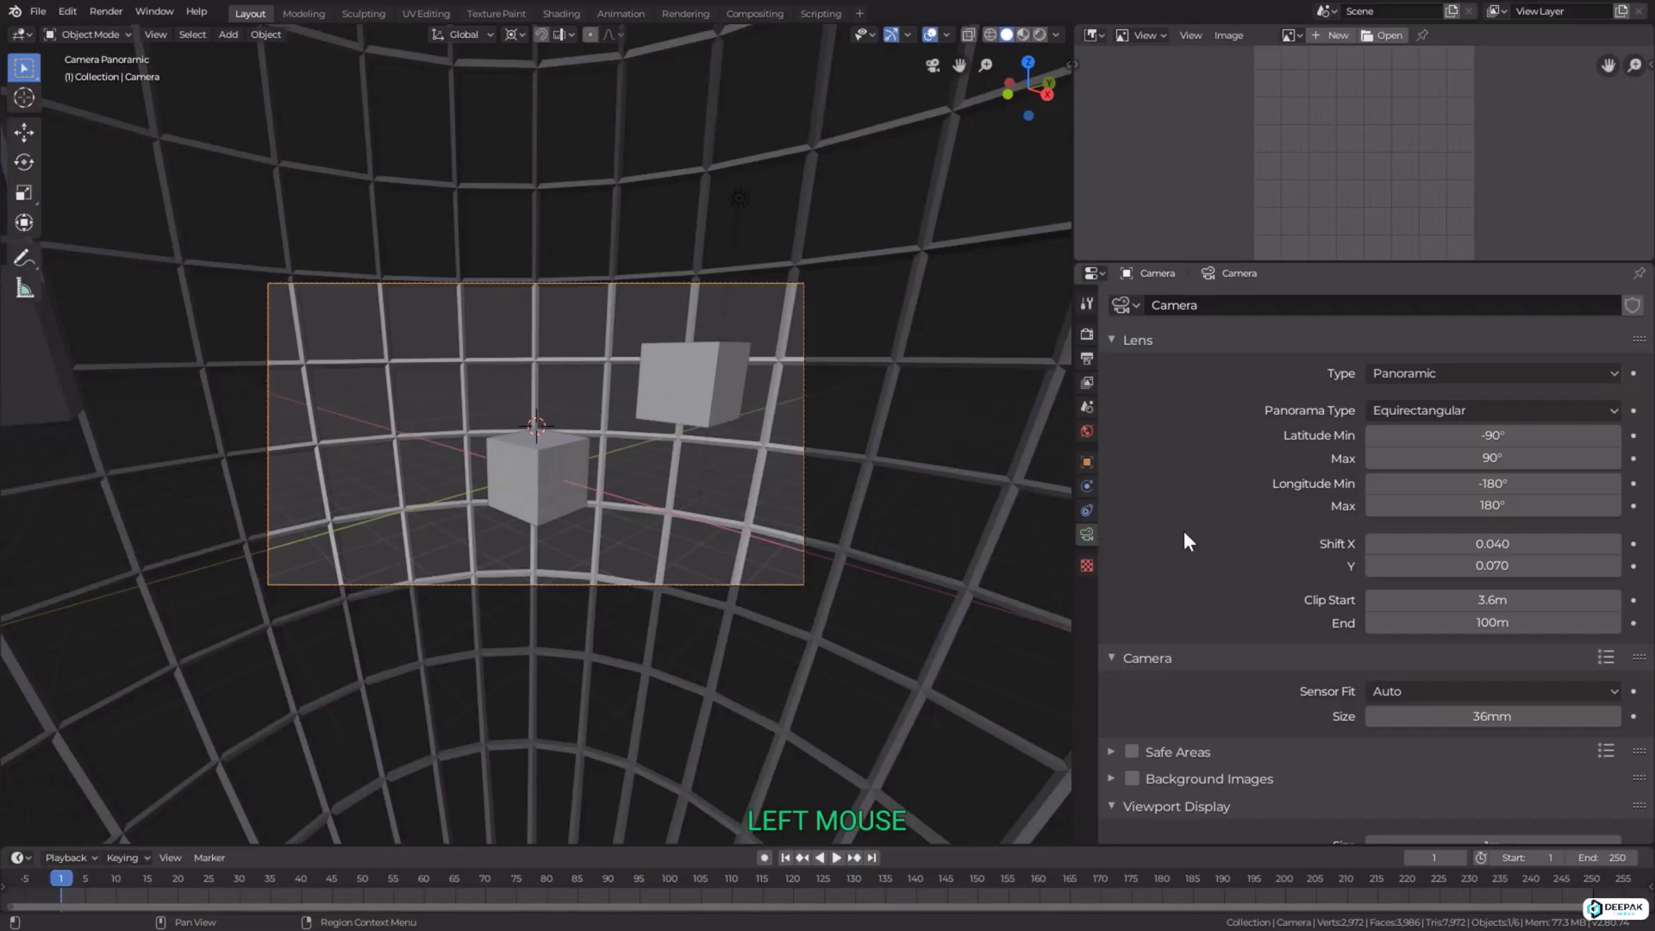
Set the panorama to Fisheye Equidistant and render on GPU Compute with 87 samples
{"action": "left_click", "coordinate": [1421, 411]}
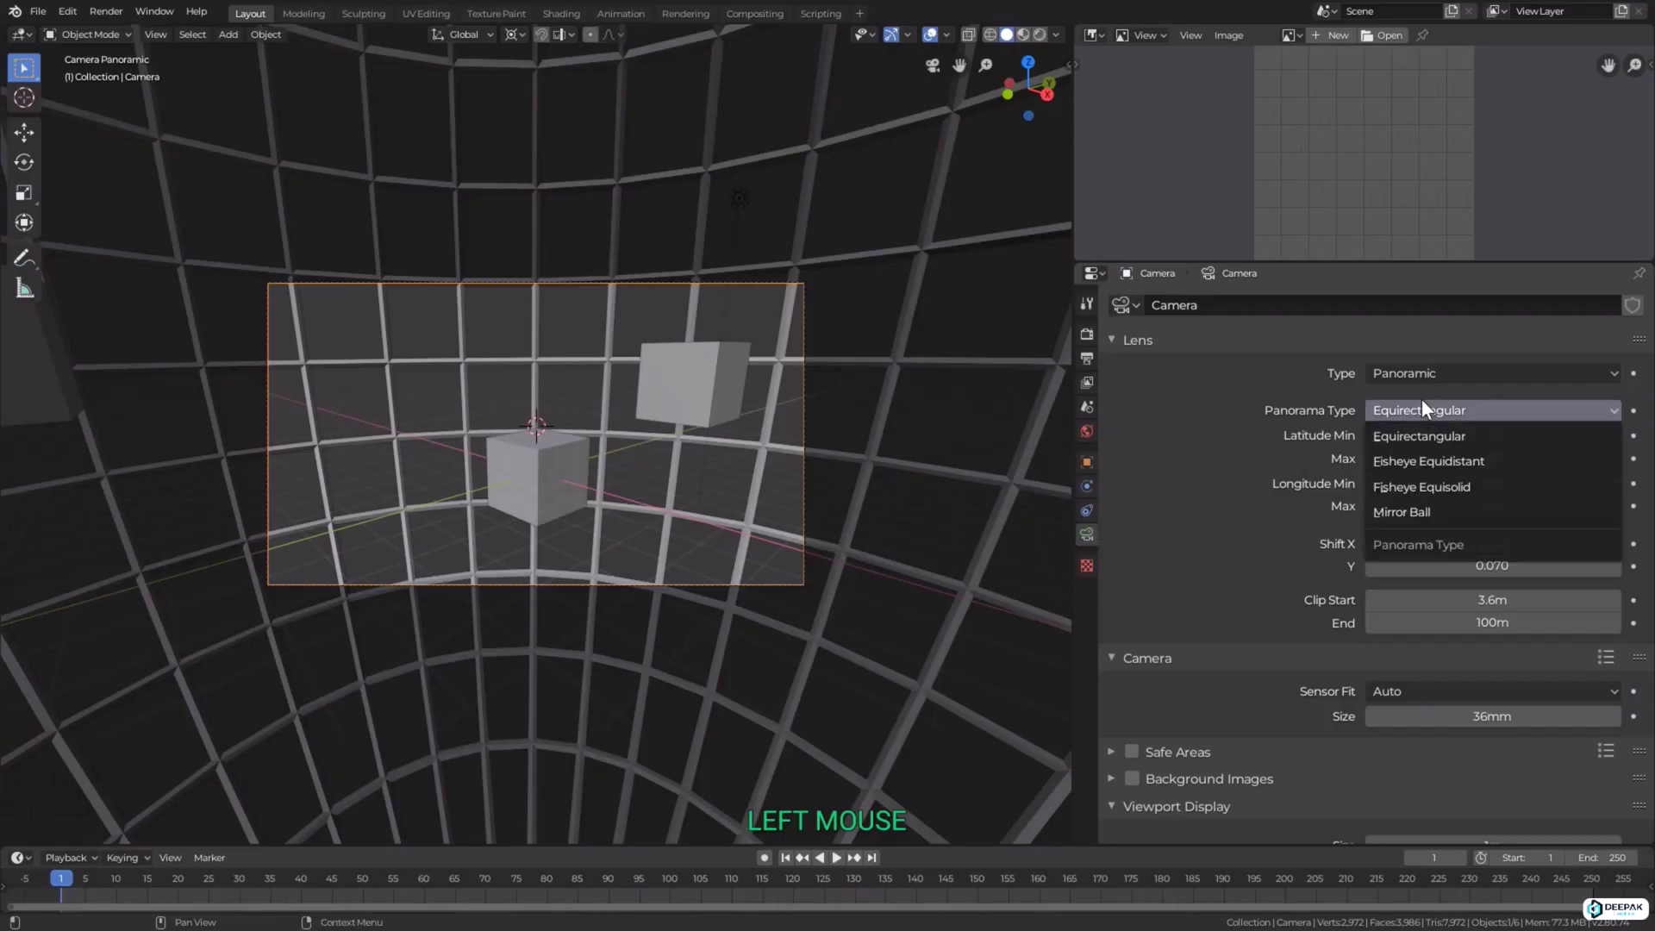
{"action": "left_click", "coordinate": [1440, 465]}
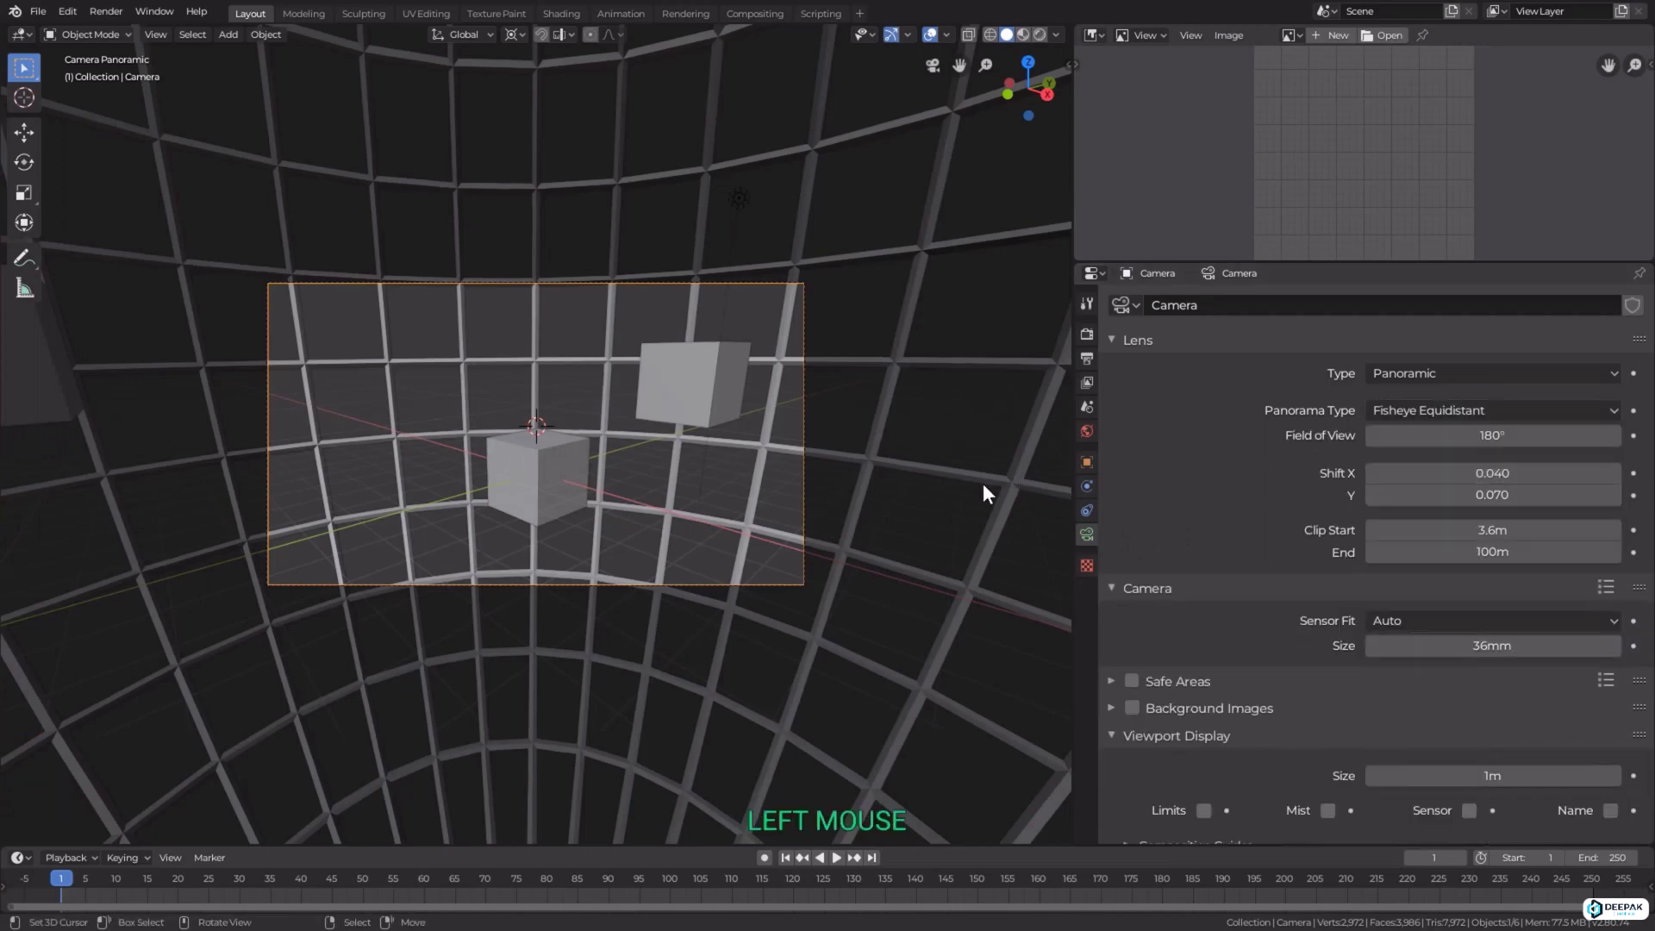
{"action": "left_click", "coordinate": [1086, 339]}
{"action": "left_click", "coordinate": [1463, 362]}
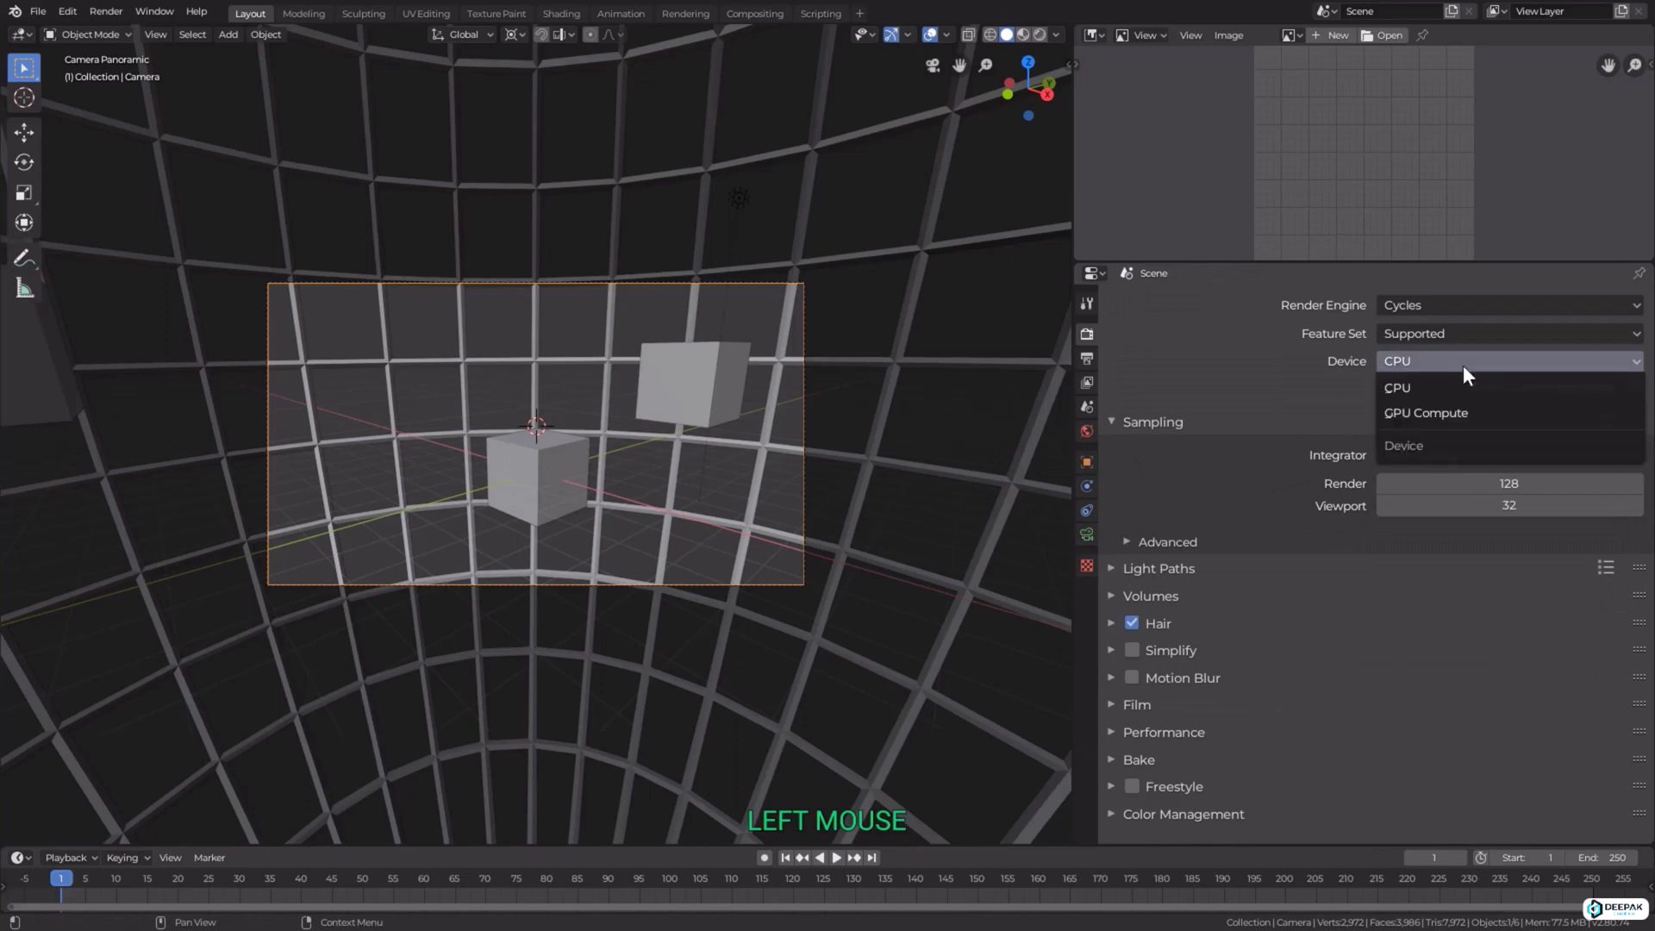
{"action": "left_click", "coordinate": [1455, 412]}
{"action": "left_click_drag", "start_coordinate": [1448, 458], "coordinate": [1380, 458]}
Render the Fisheye Equidistant view with F12
{"action": "left_click", "coordinate": [1088, 535]}
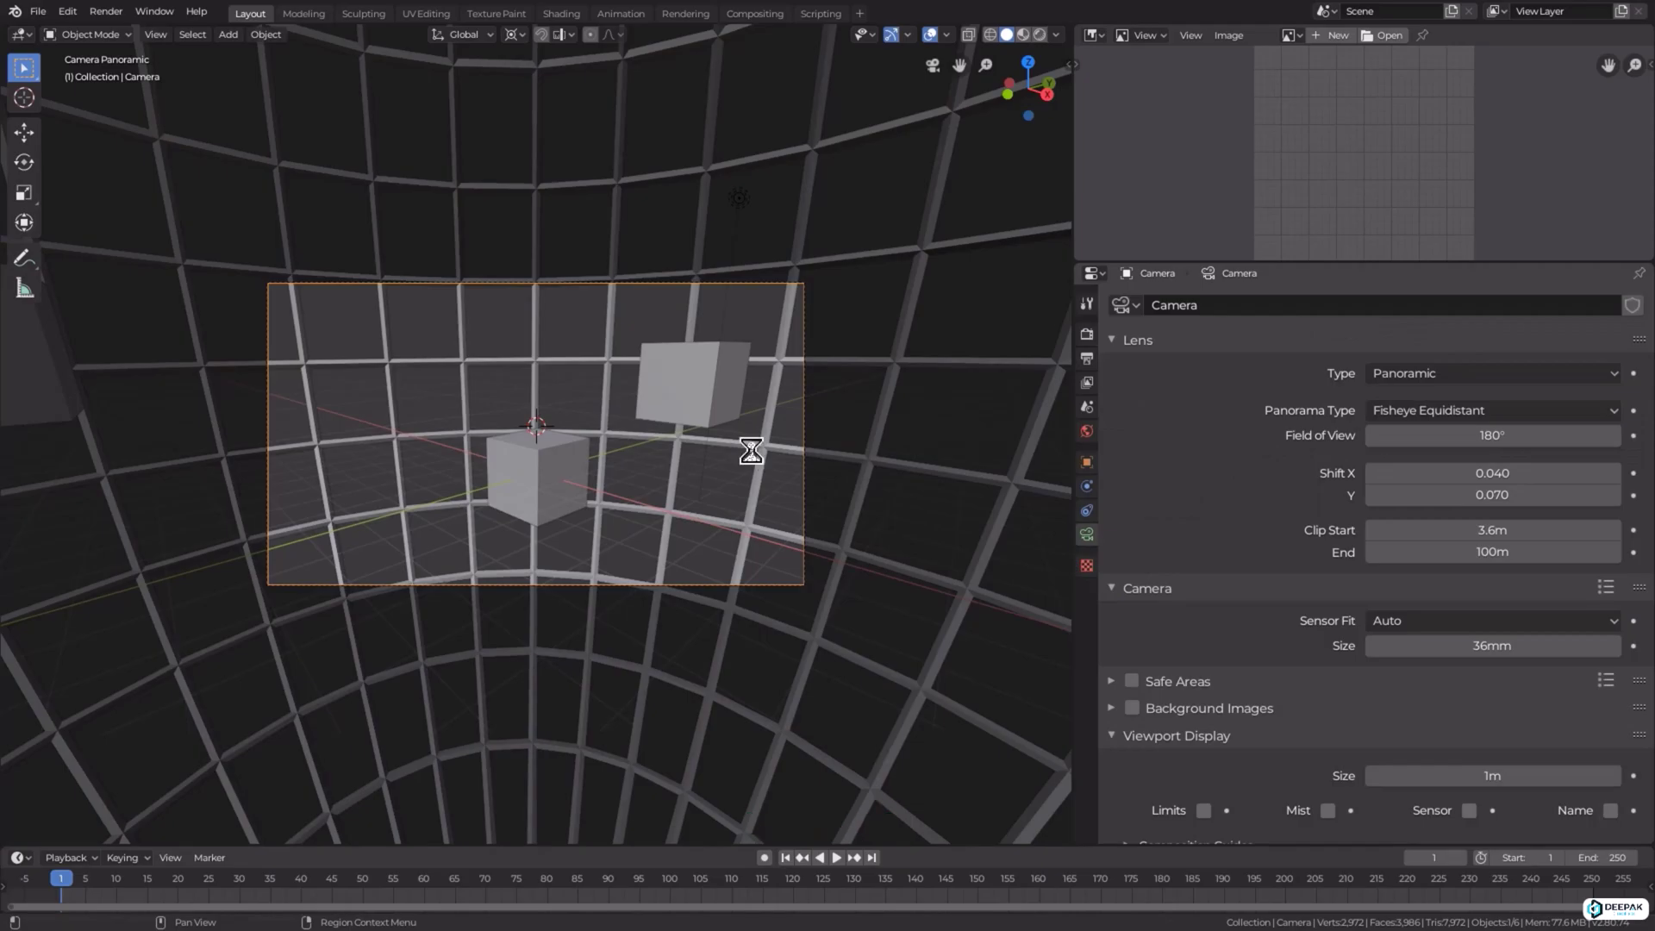
{"action": "key", "text": "F12"}
{"action": "scroll", "coordinate": [1258, 573], "scroll_direction": "down", "scroll_amount": 3}
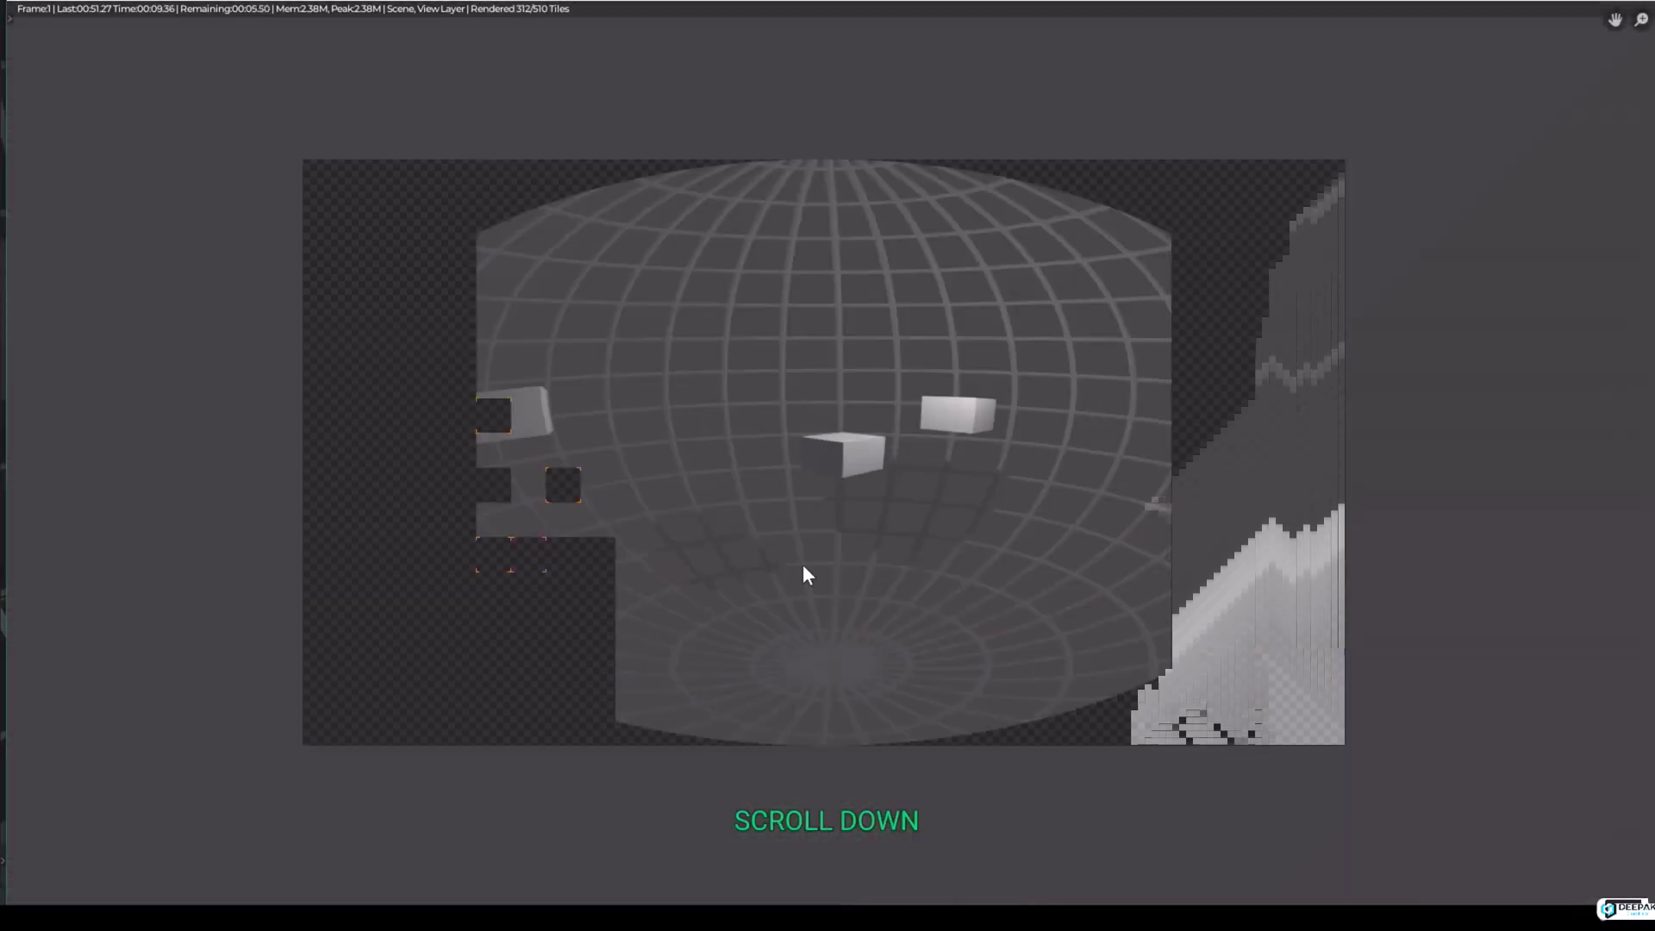
{"action": "scroll", "coordinate": [835, 533], "scroll_direction": "up", "scroll_amount": 1}
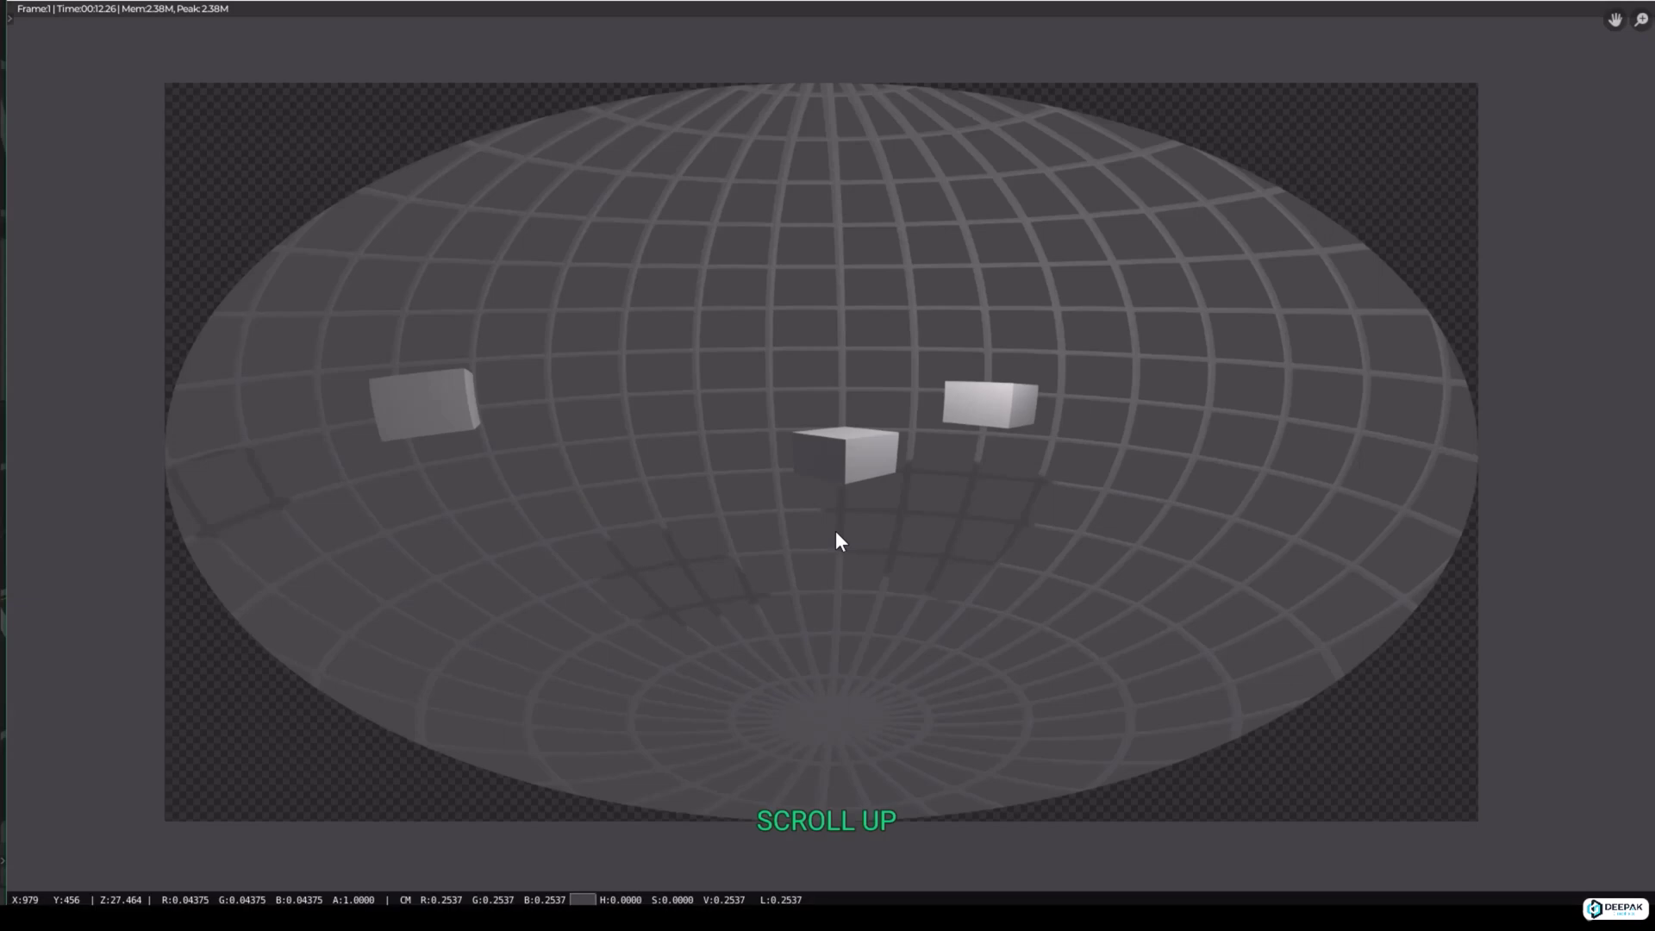
Close the render and switch the panorama to Fisheye Equisolid
{"action": "key", "text": "Escape"}
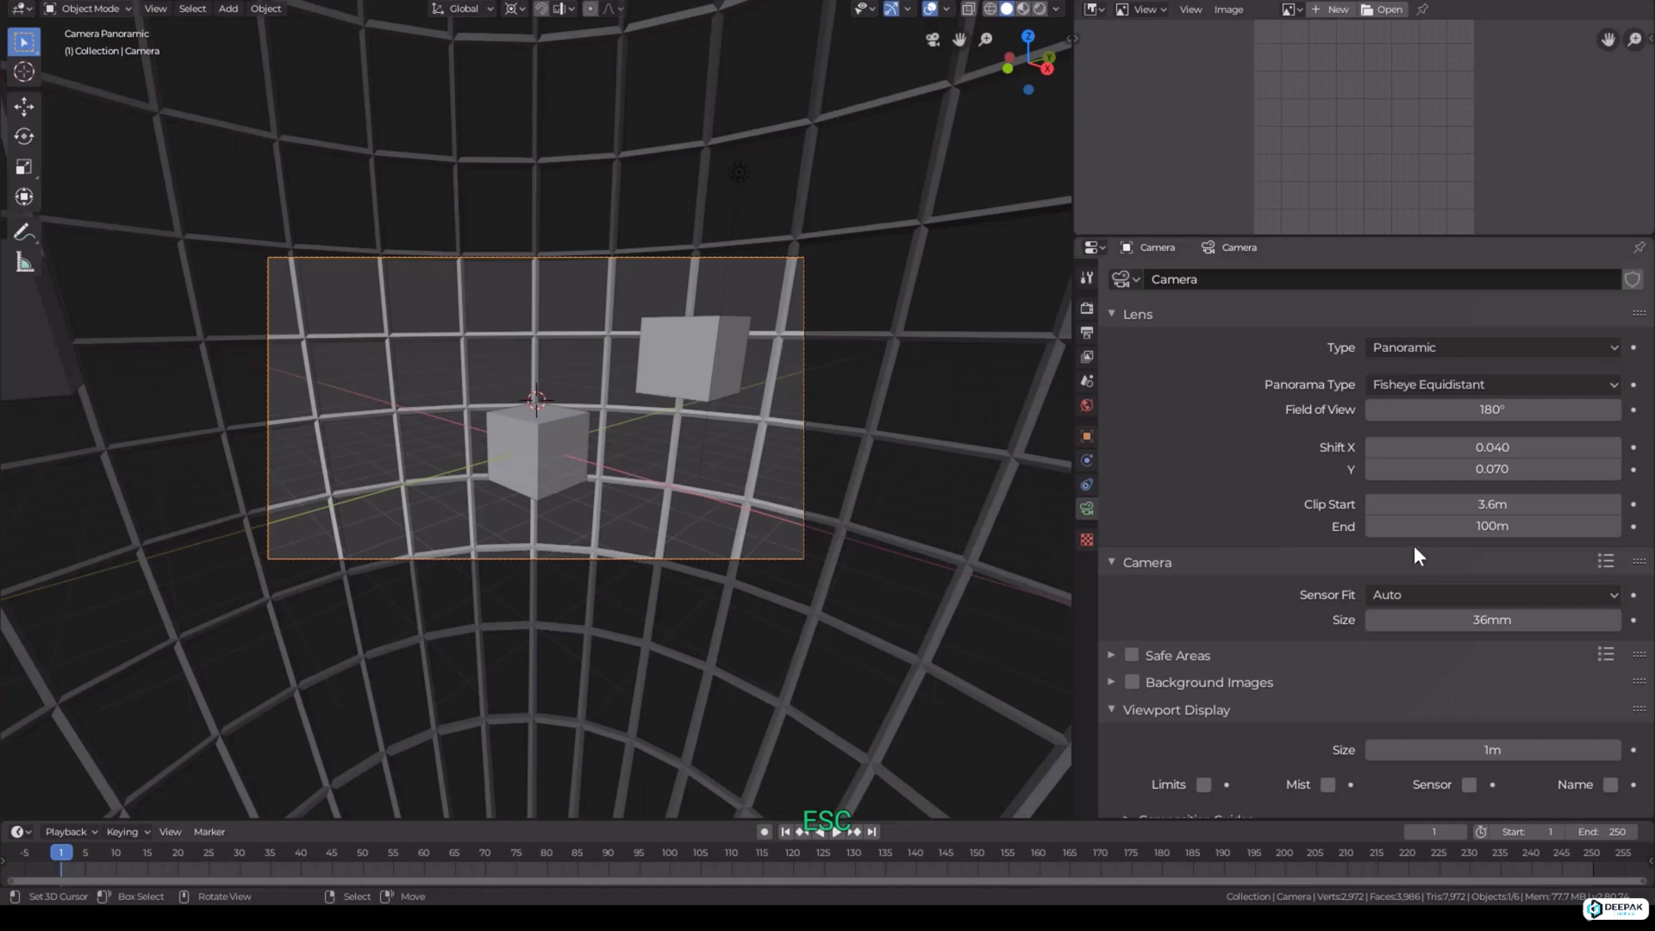
{"action": "left_click", "coordinate": [1431, 386]}
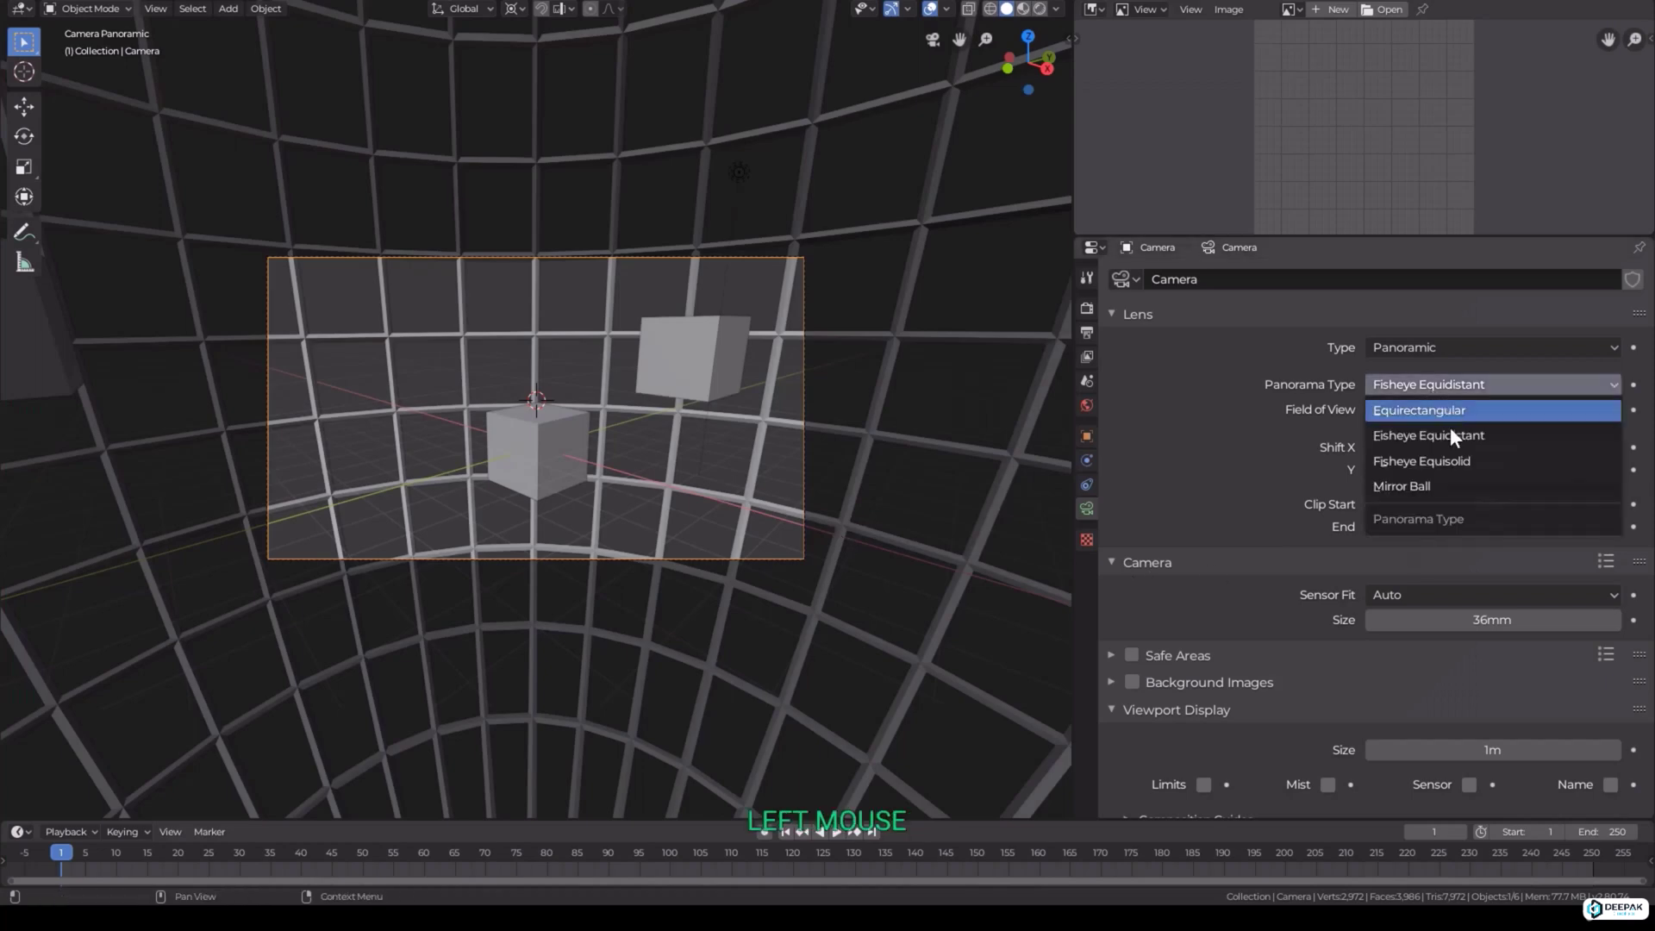
{"action": "left_click", "coordinate": [1452, 460]}
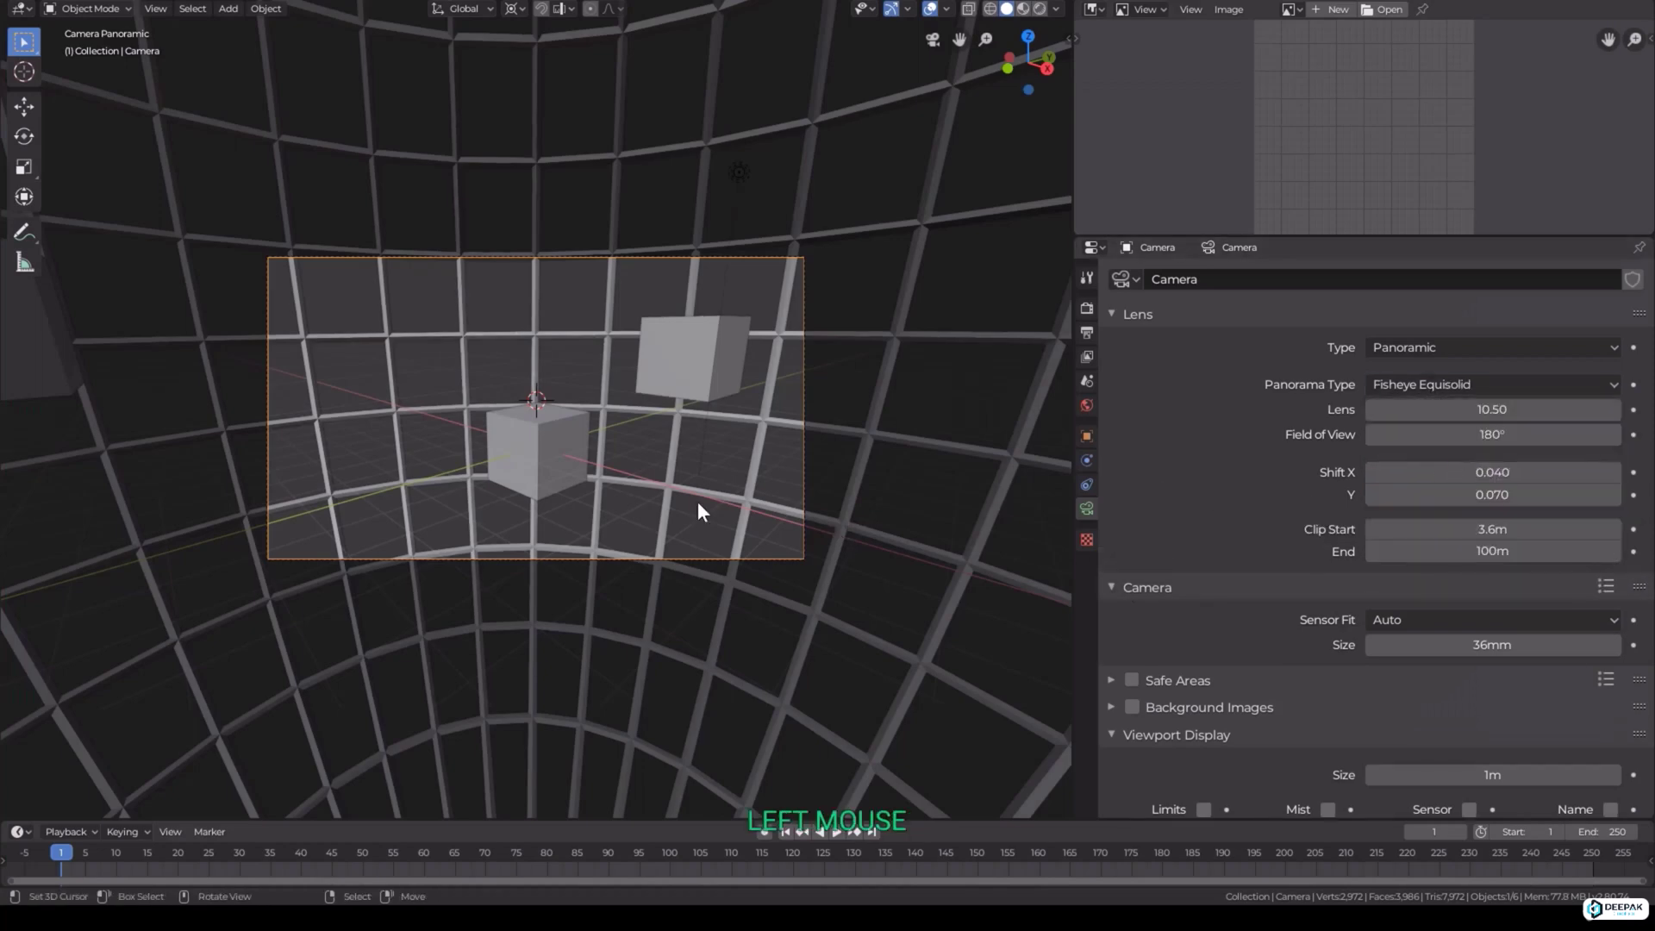
Render the Fisheye Equisolid view and compare it with the equidistant render slot
{"action": "key", "text": "F12"}
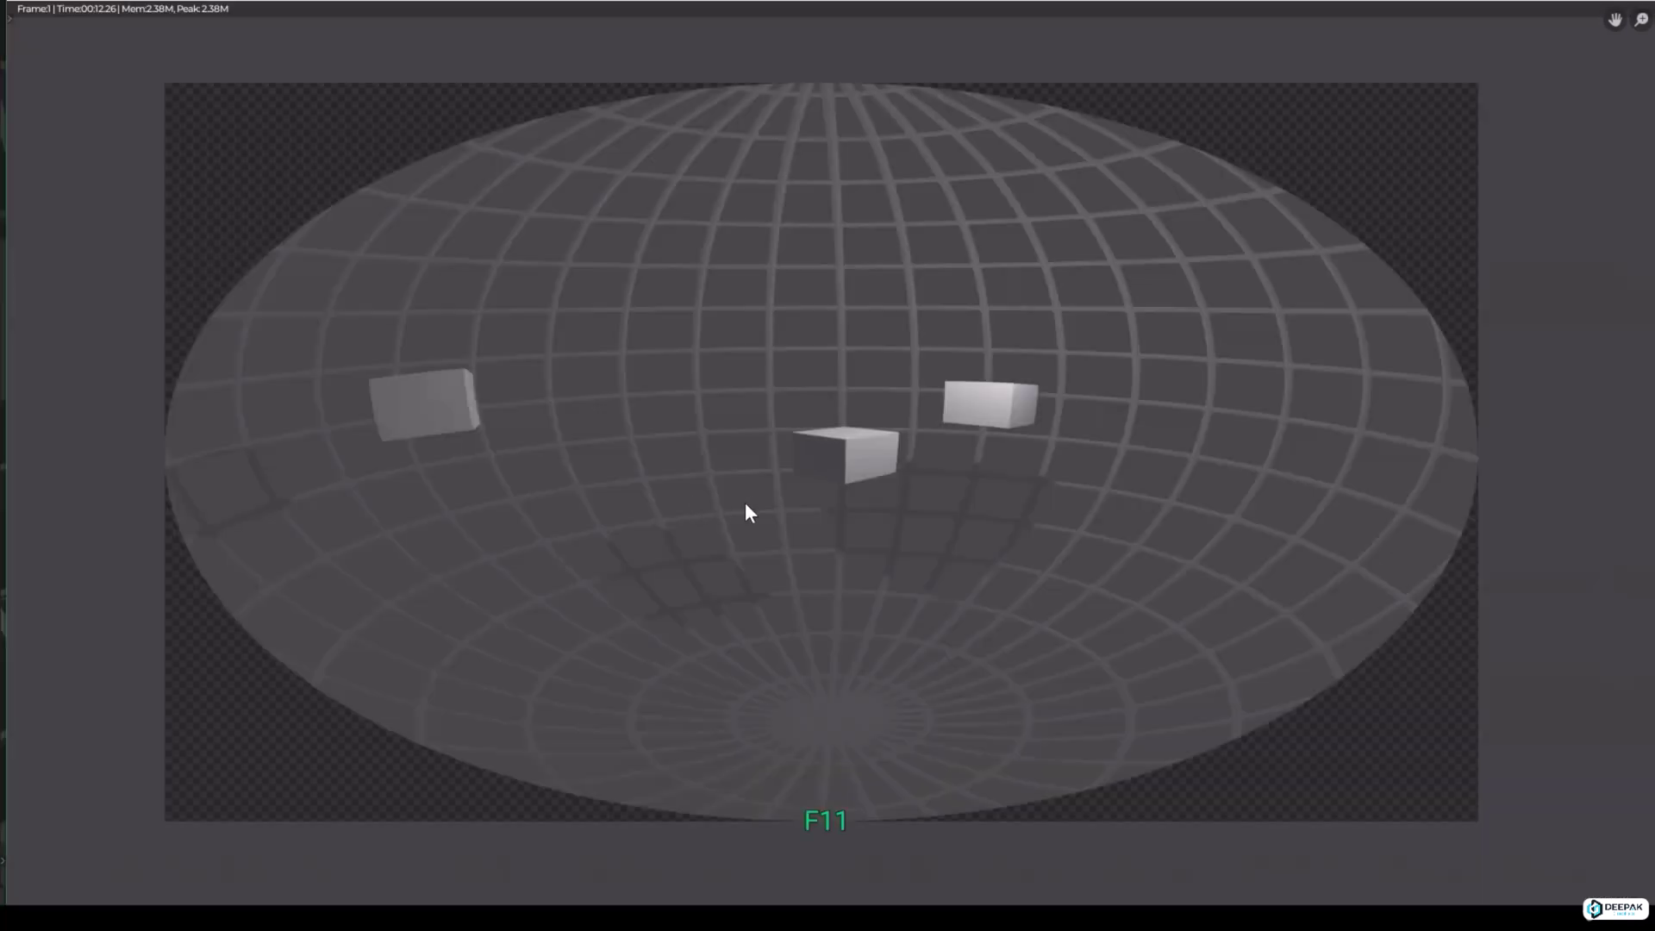
{"action": "middle_click", "coordinate": [748, 500]}
{"action": "key", "text": "F12"}
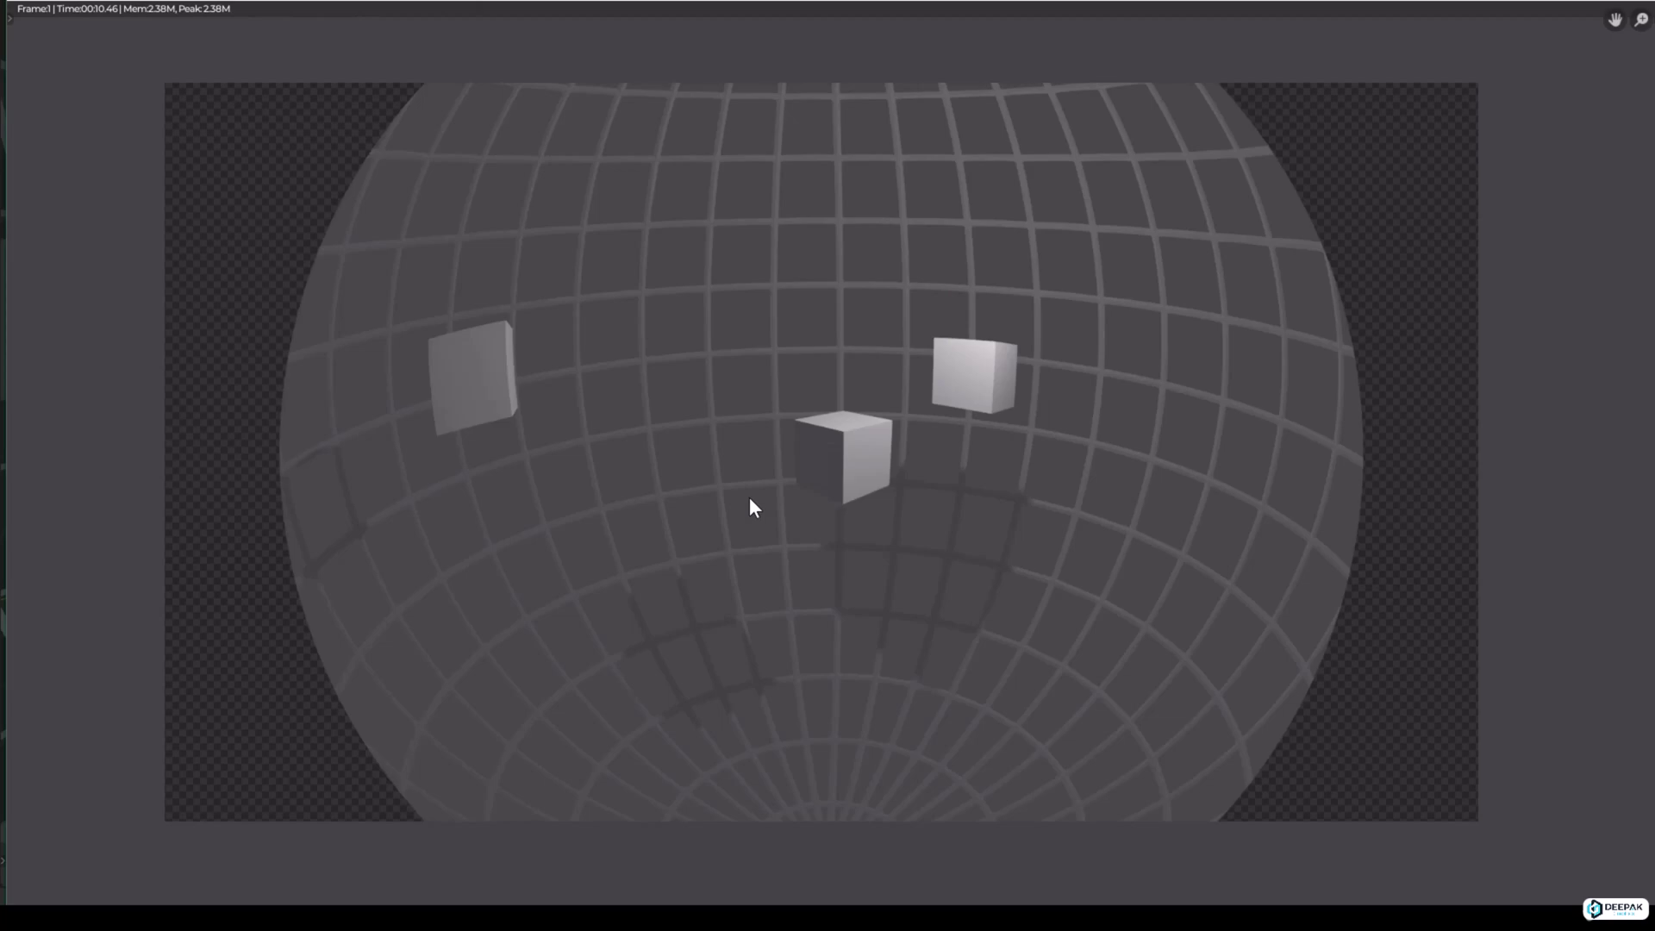
{"action": "key", "text": "j"}
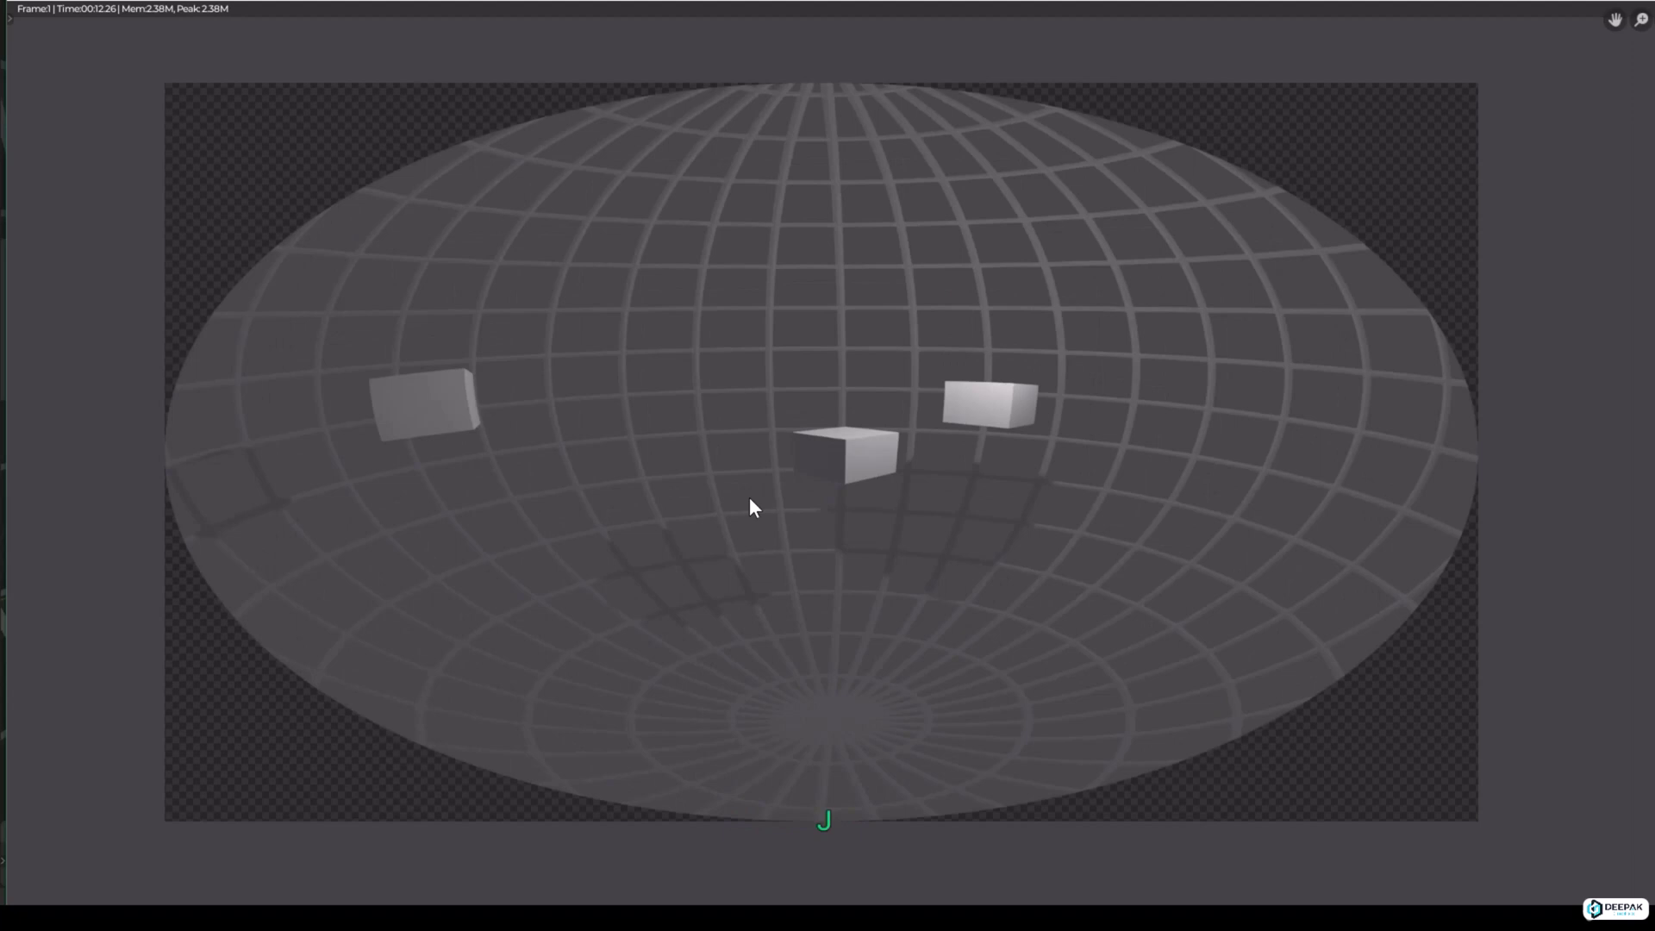
{"action": "key", "text": "j"}
{"action": "key", "text": "j"}
{"action": "key", "text": "j"}
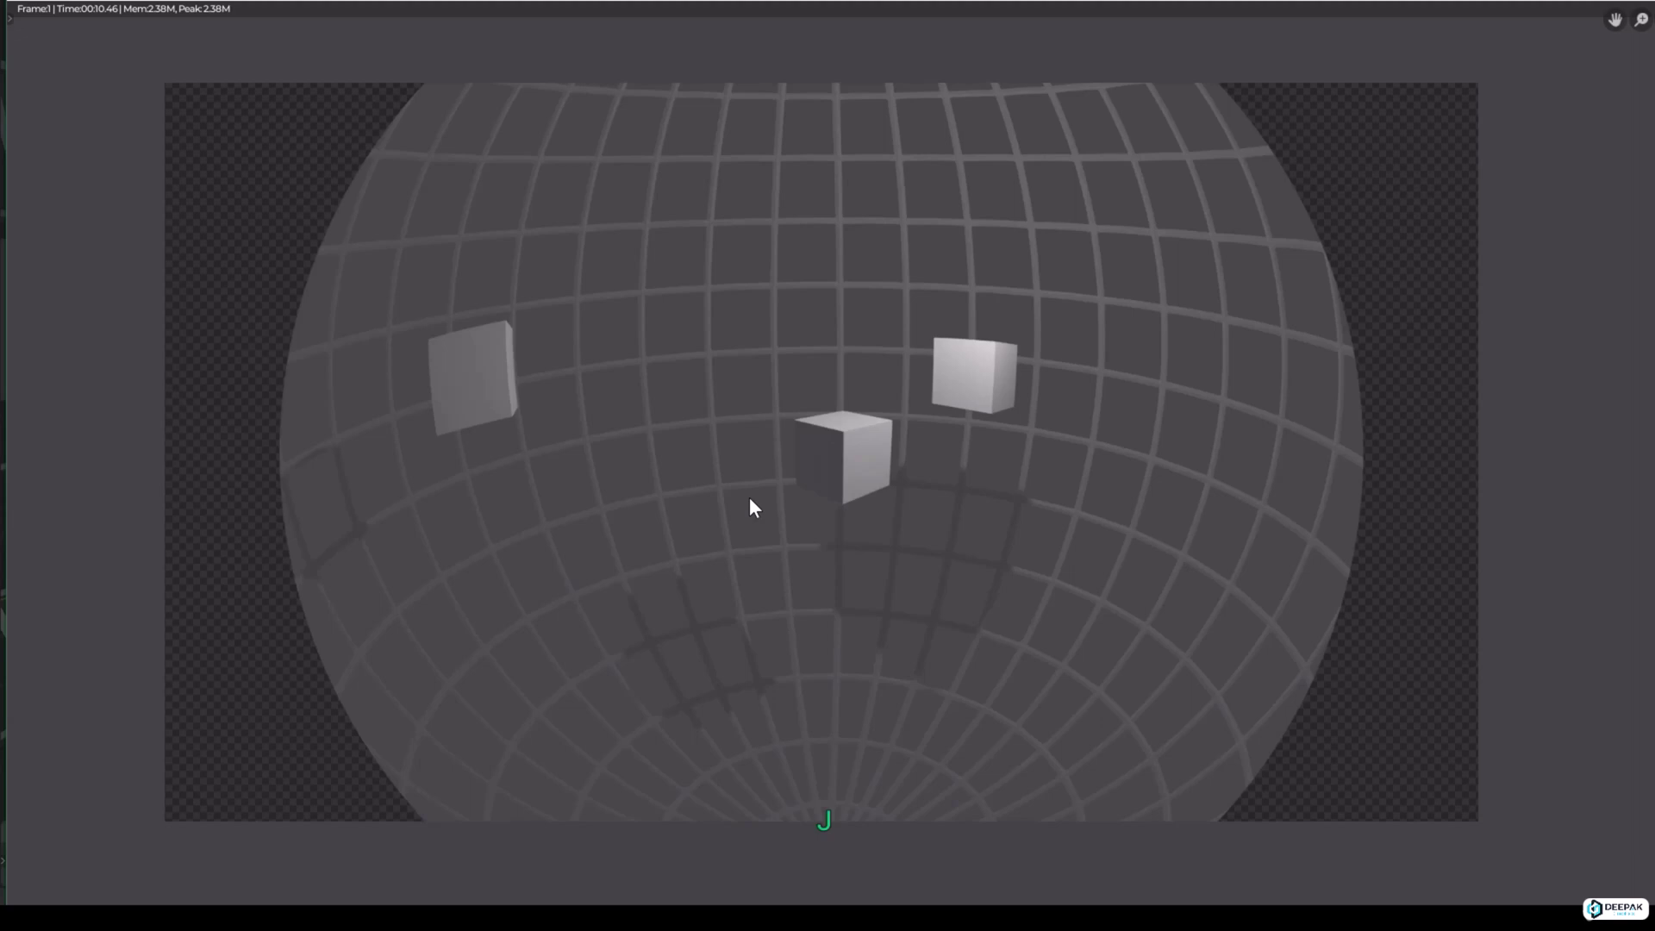
{"action": "key", "text": "Escape"}
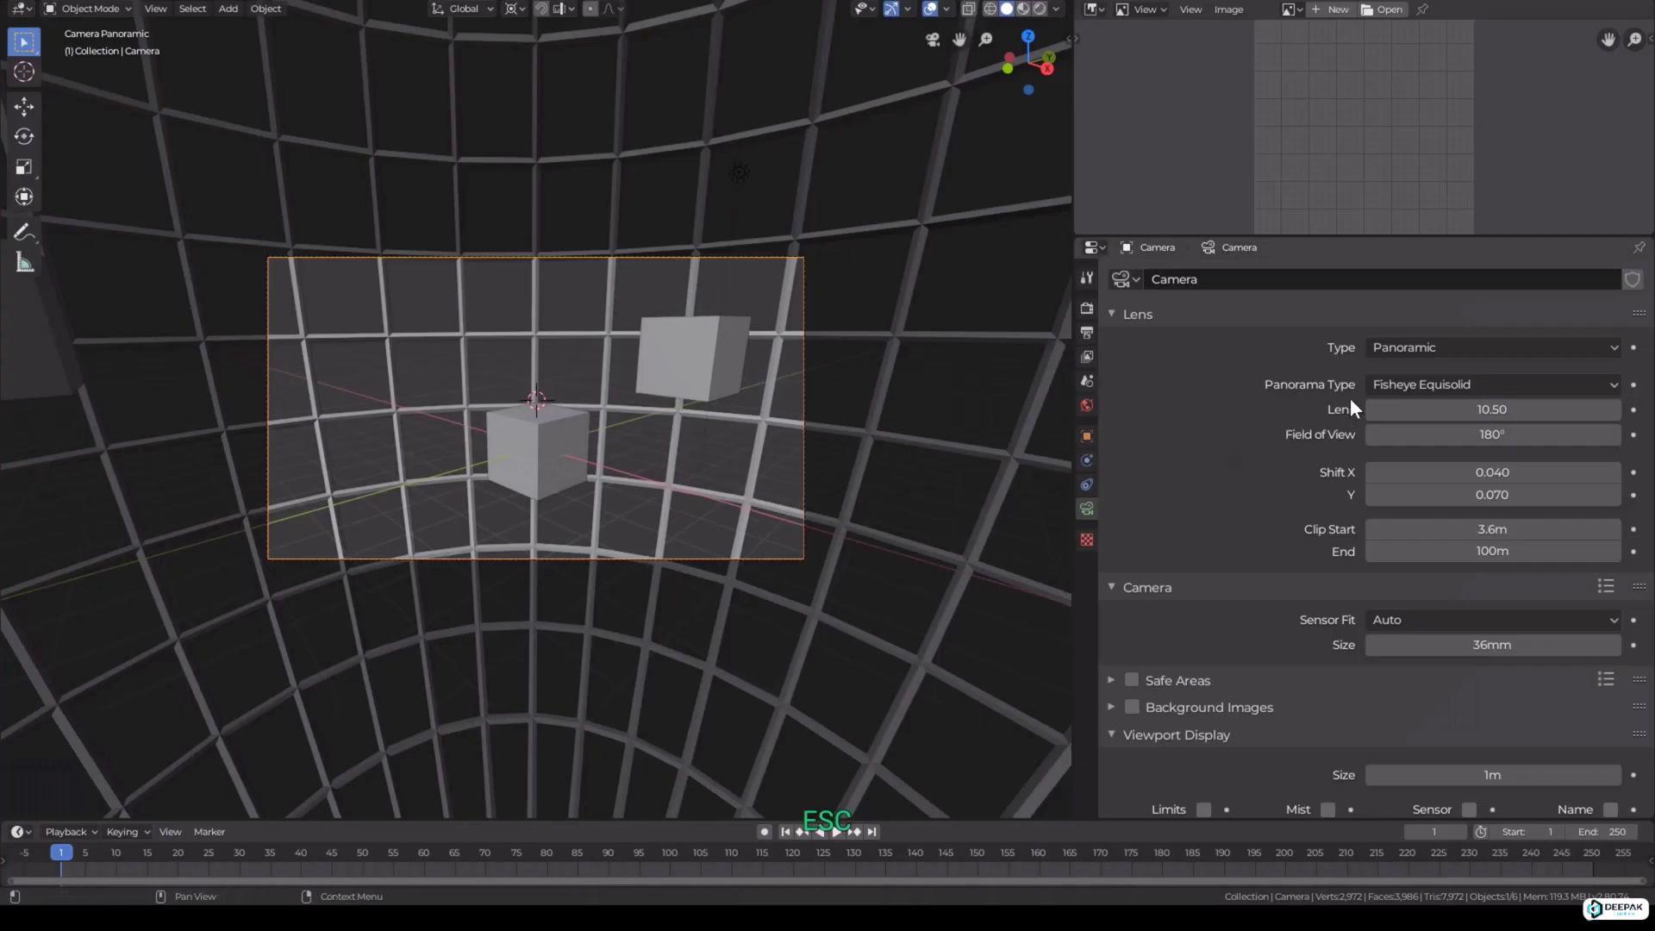
Render the cubes again and compare the new render with the earlier fisheye one using J
{"action": "key", "text": "F12"}
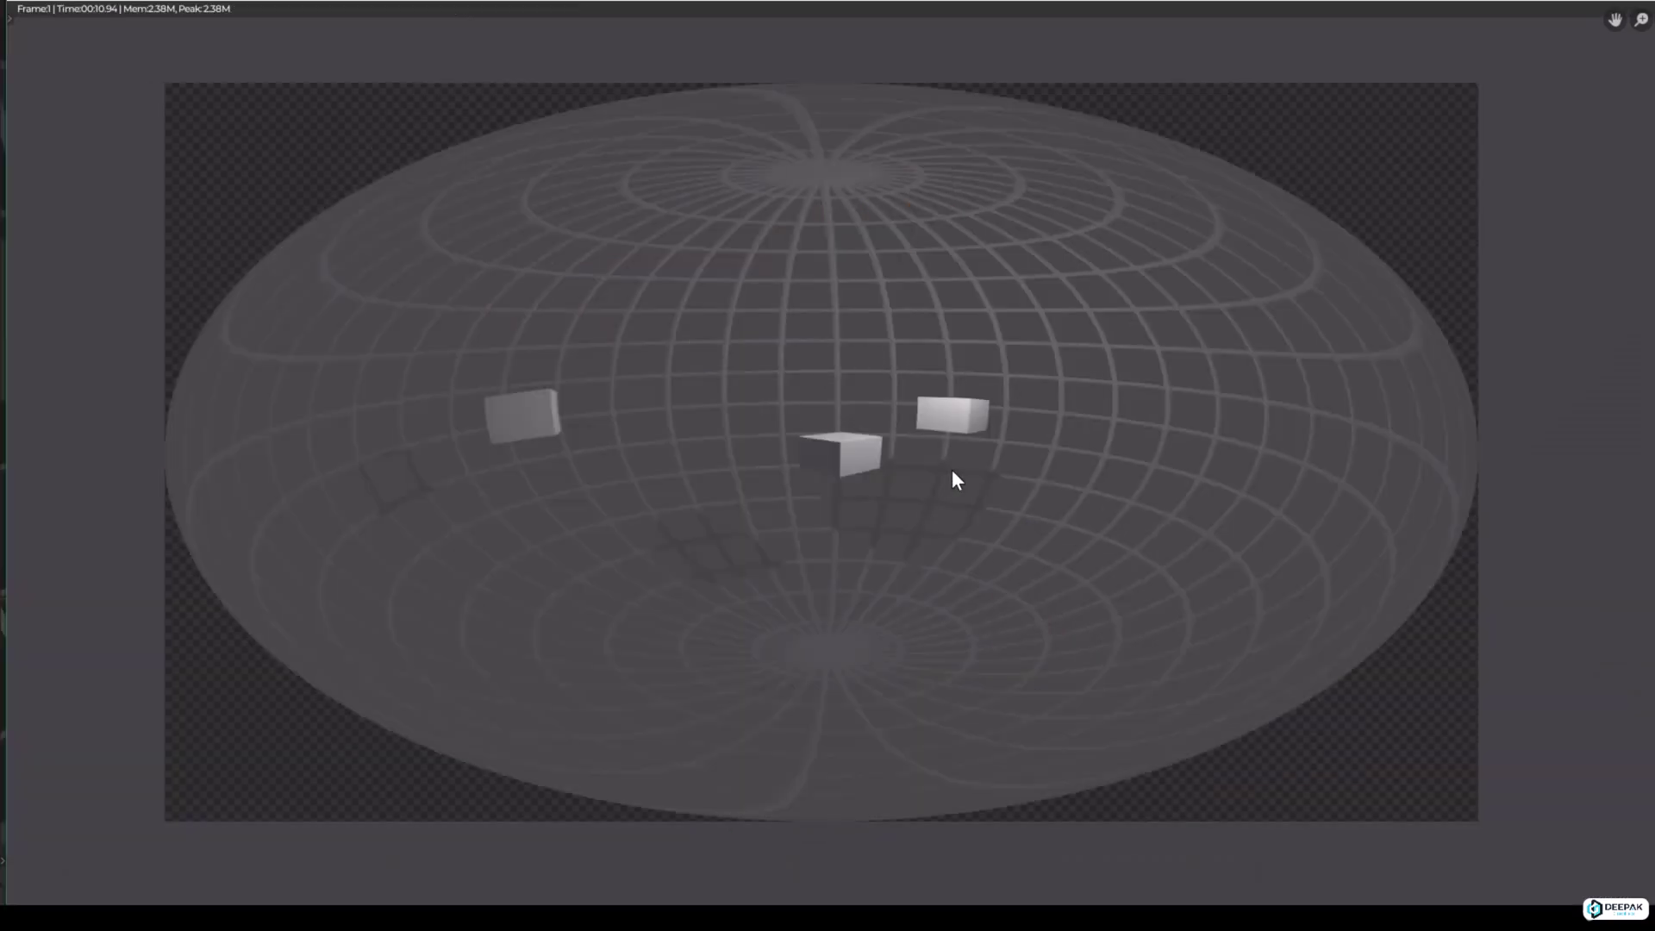
{"action": "key", "text": "j"}
{"action": "key", "text": "j"}
{"action": "key", "text": "j"}
{"action": "key", "text": "j"}
{"action": "key", "text": "j"}
{"action": "key", "text": "j"}
{"action": "key", "text": "j"}
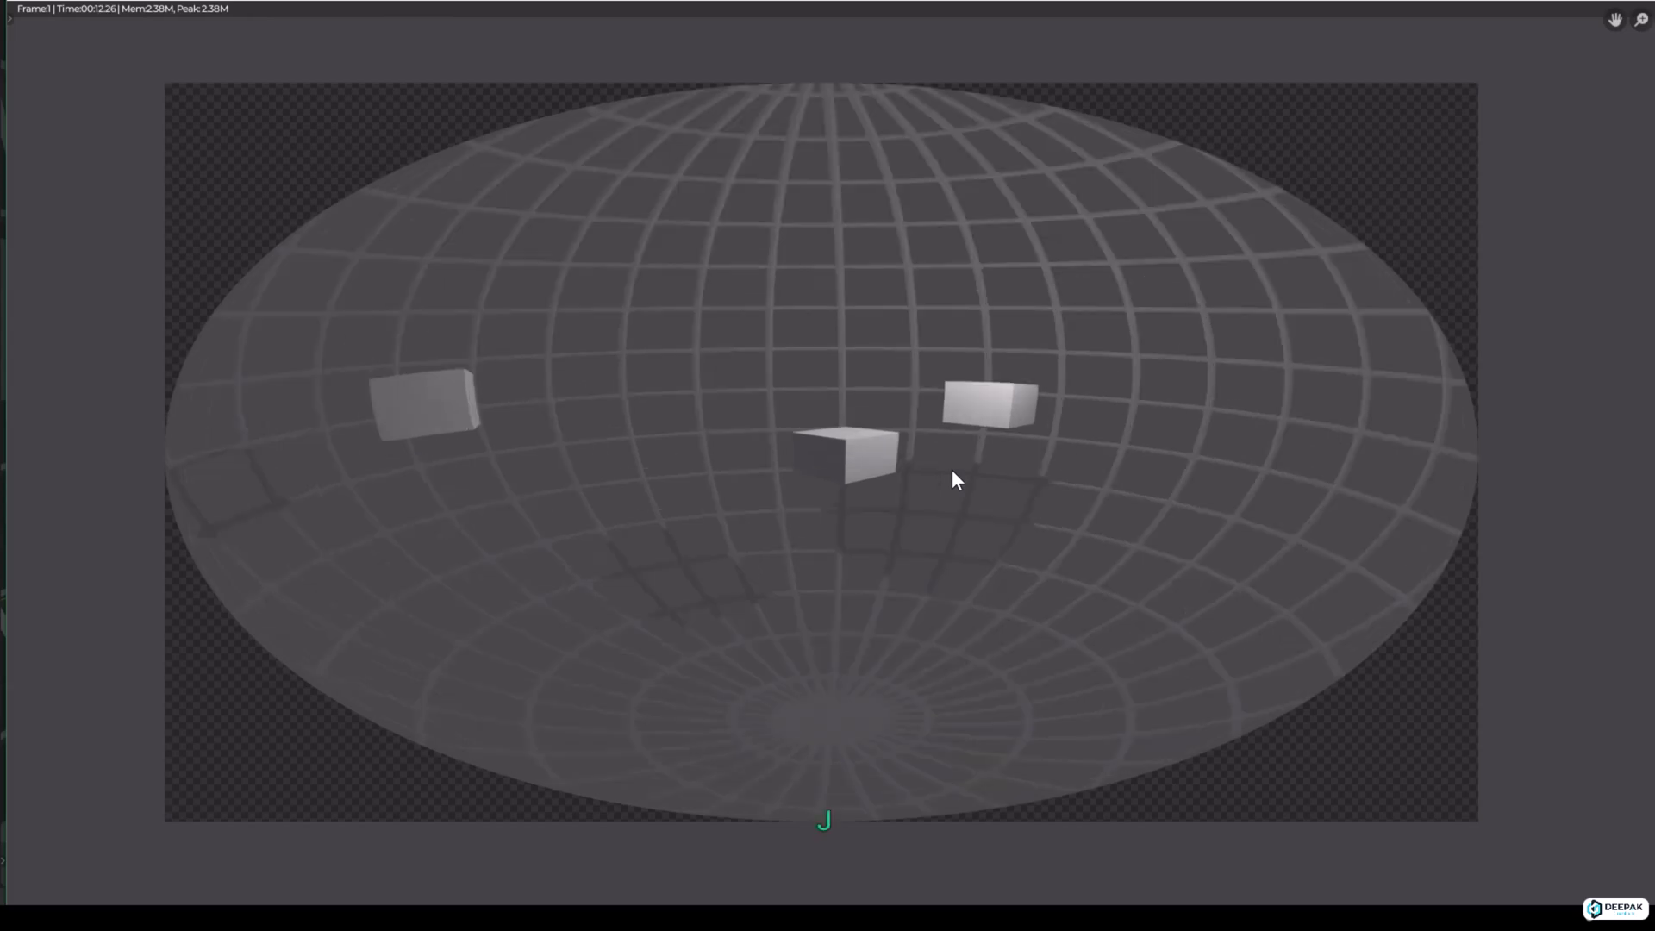
{"action": "key", "text": "j"}
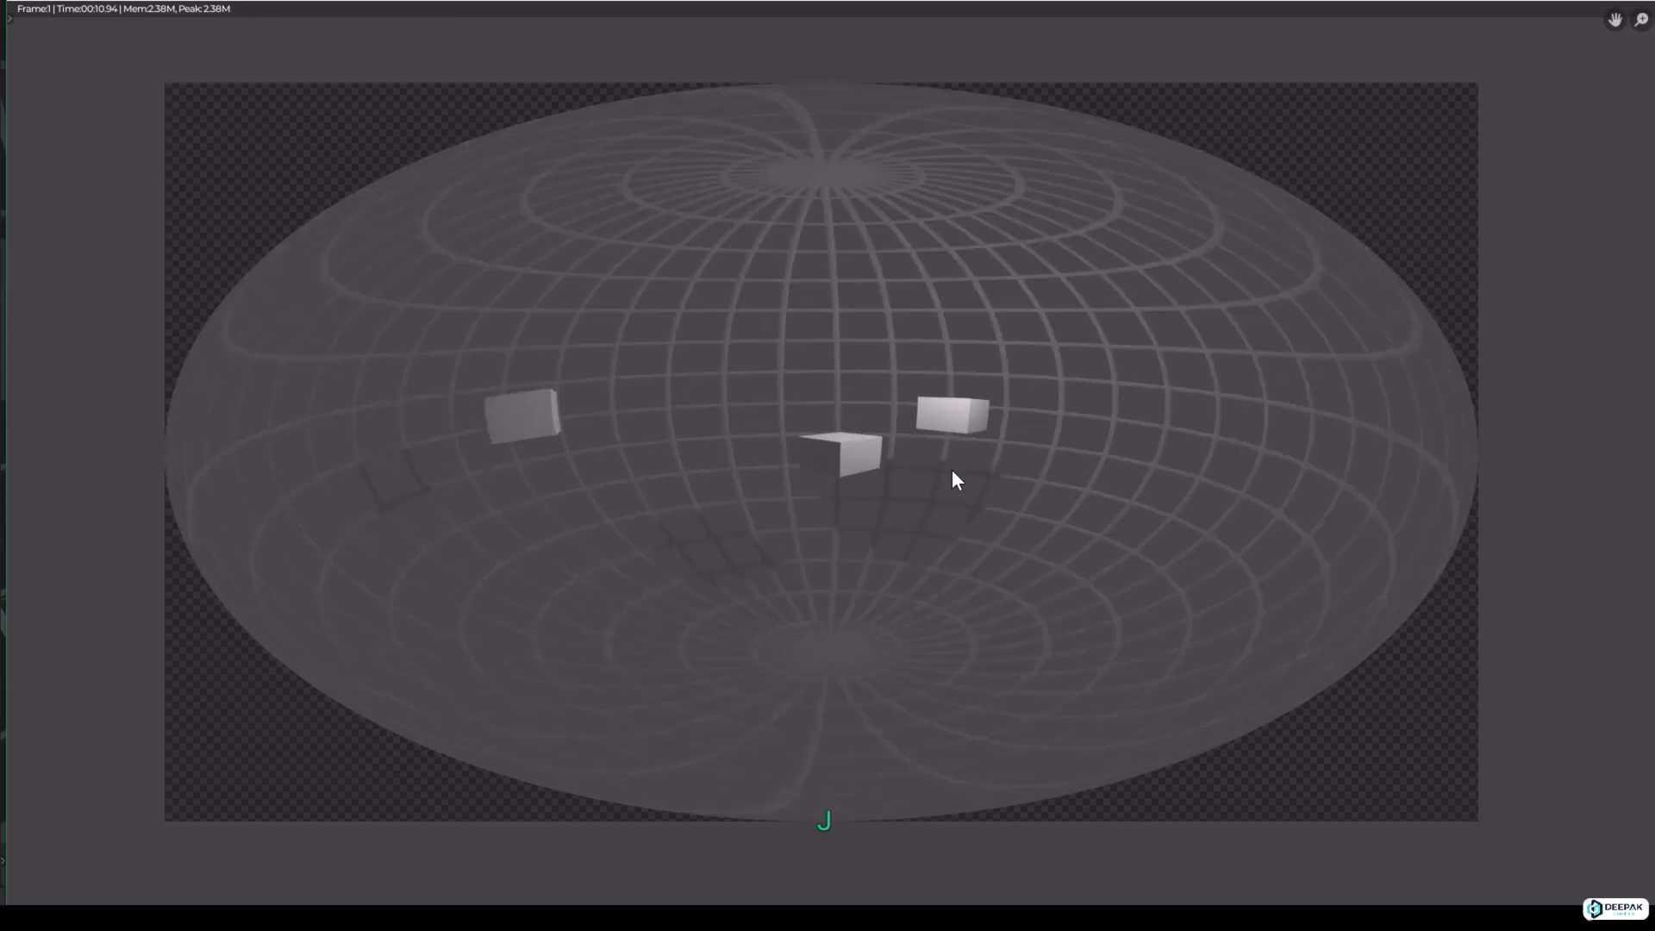